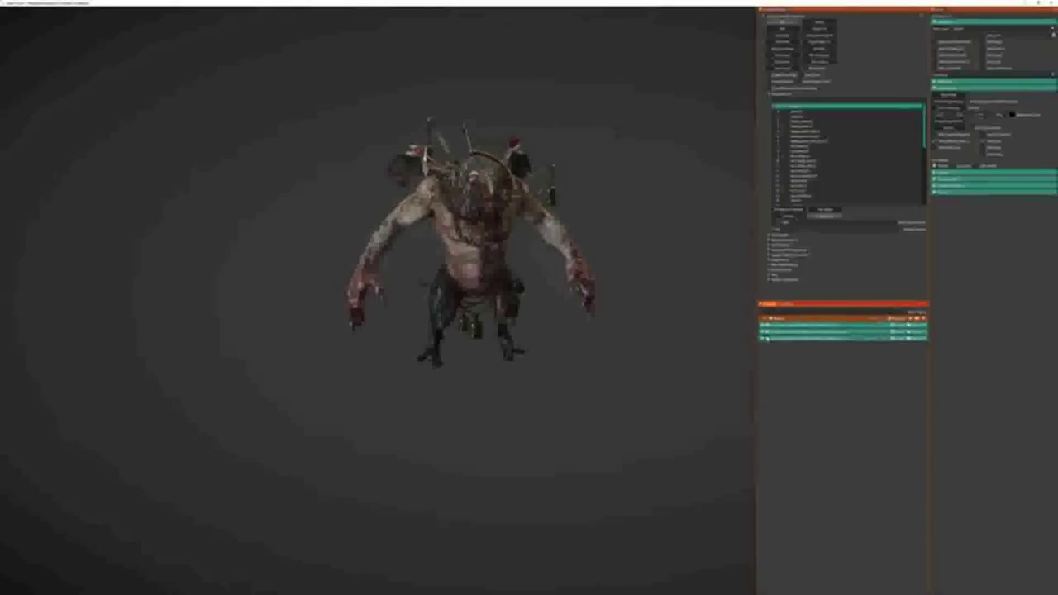
Expand the creature's third material entry to show the graphs assigned to it.
click(765, 327)
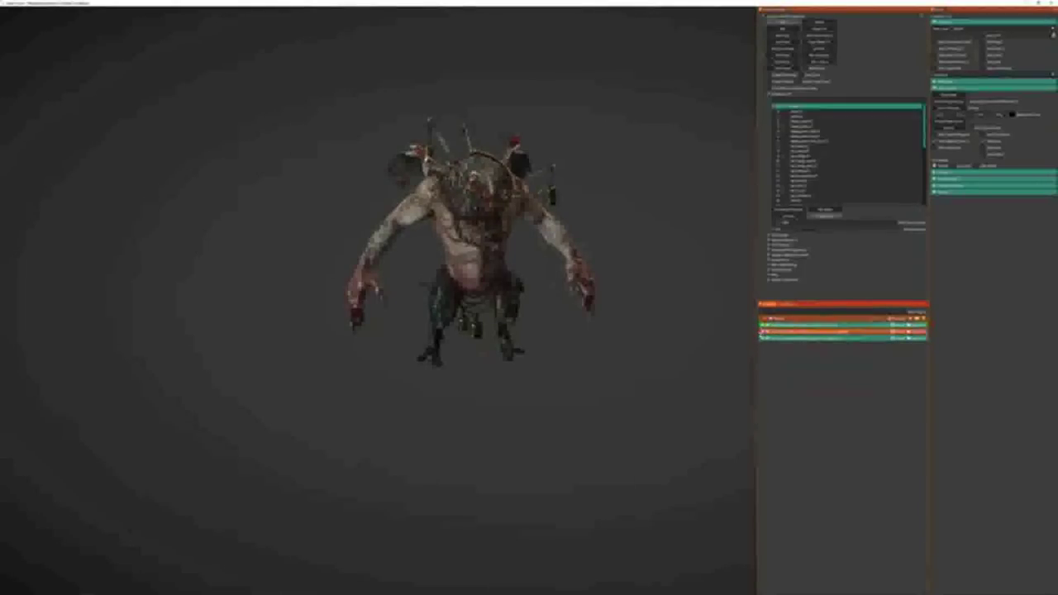
click(763, 338)
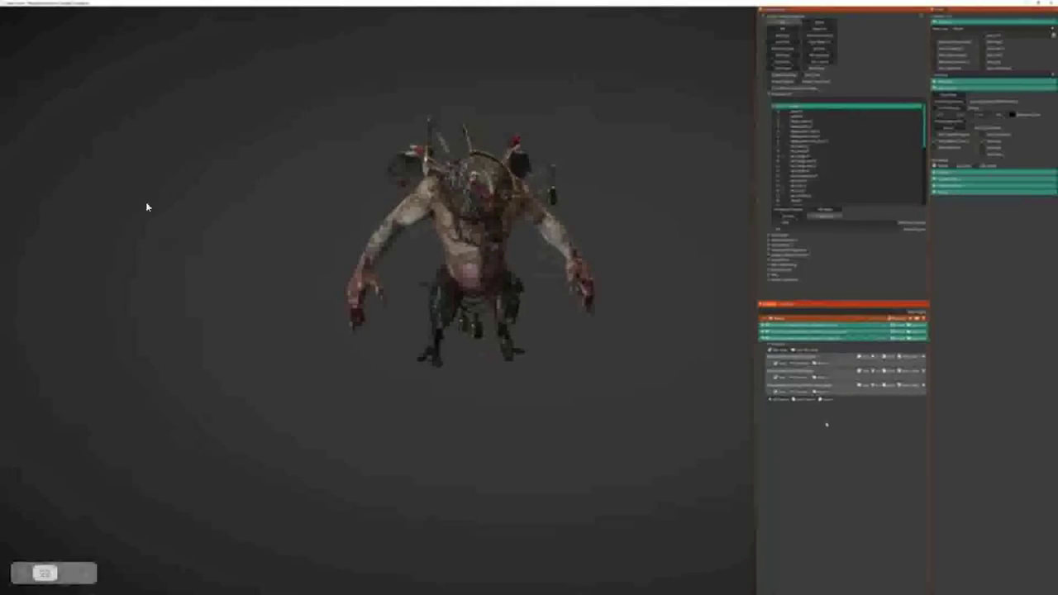
Clear the scene and load the creature model again from its file.
key(ctrl+n)
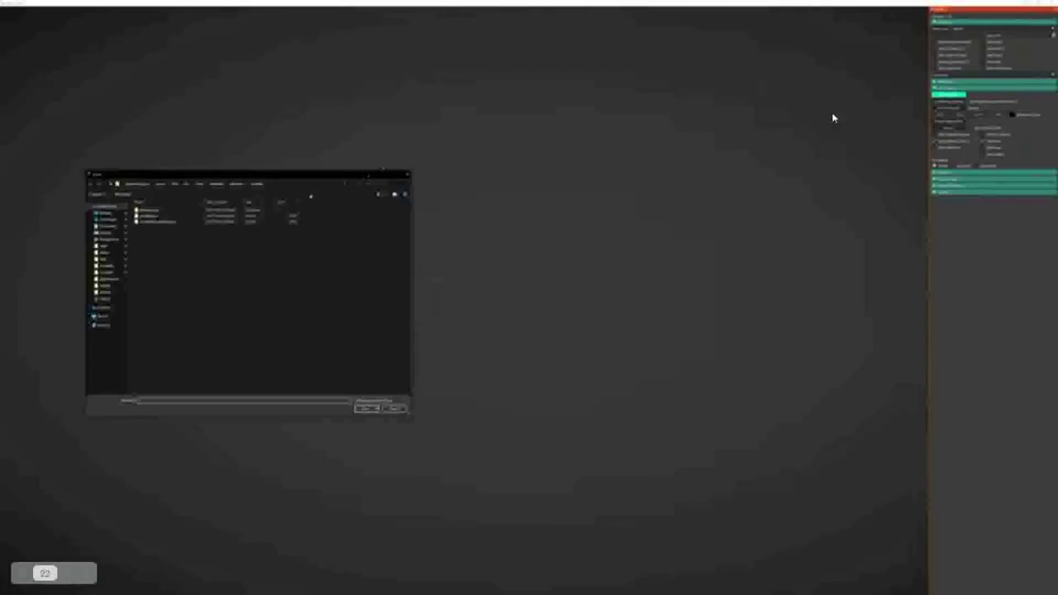
double_click(182, 217)
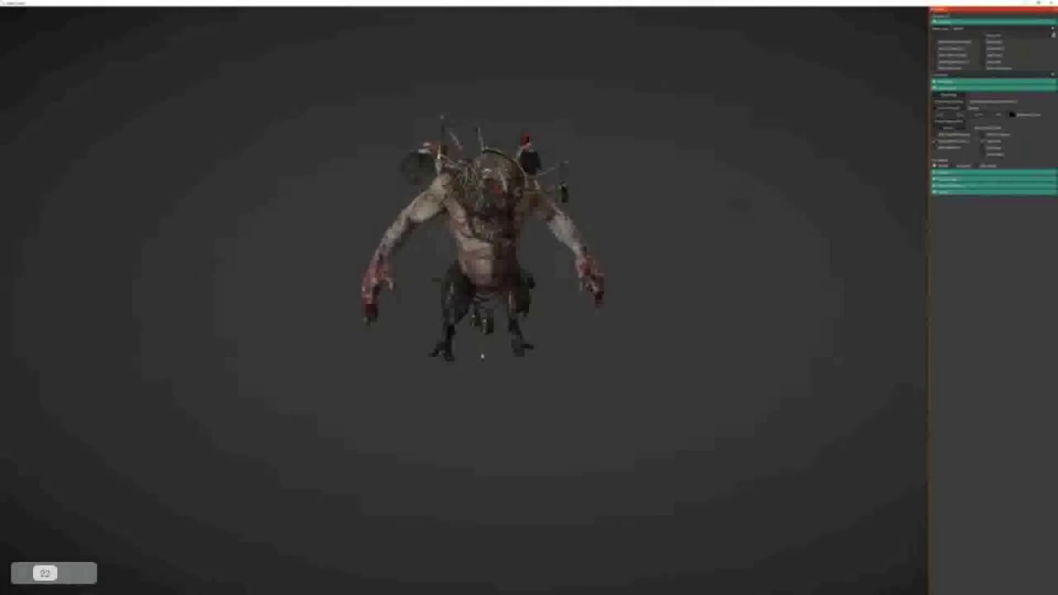
middle_drag(486, 358, 457, 360)
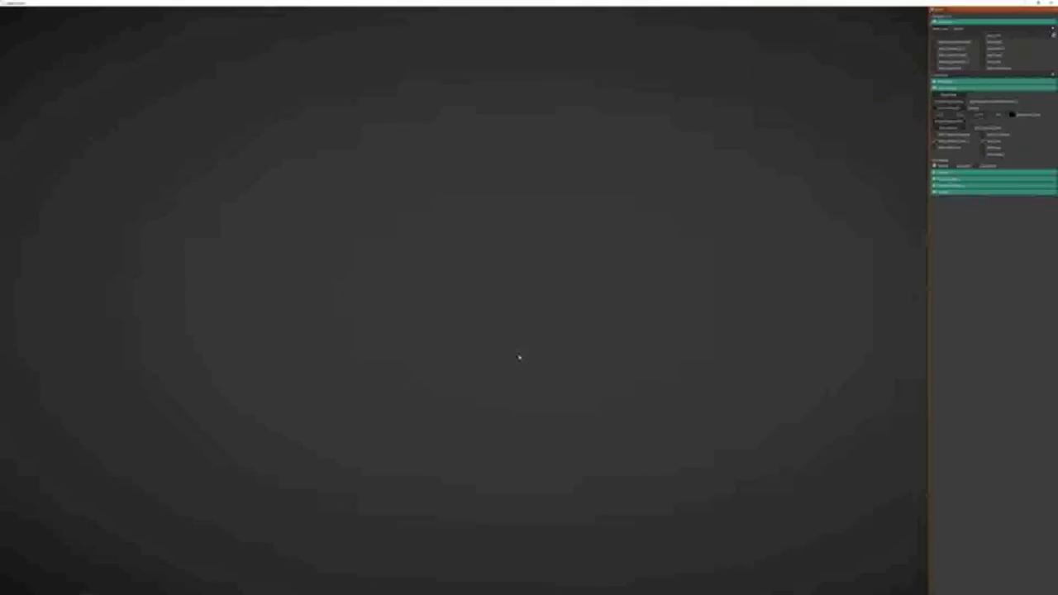
click(948, 94)
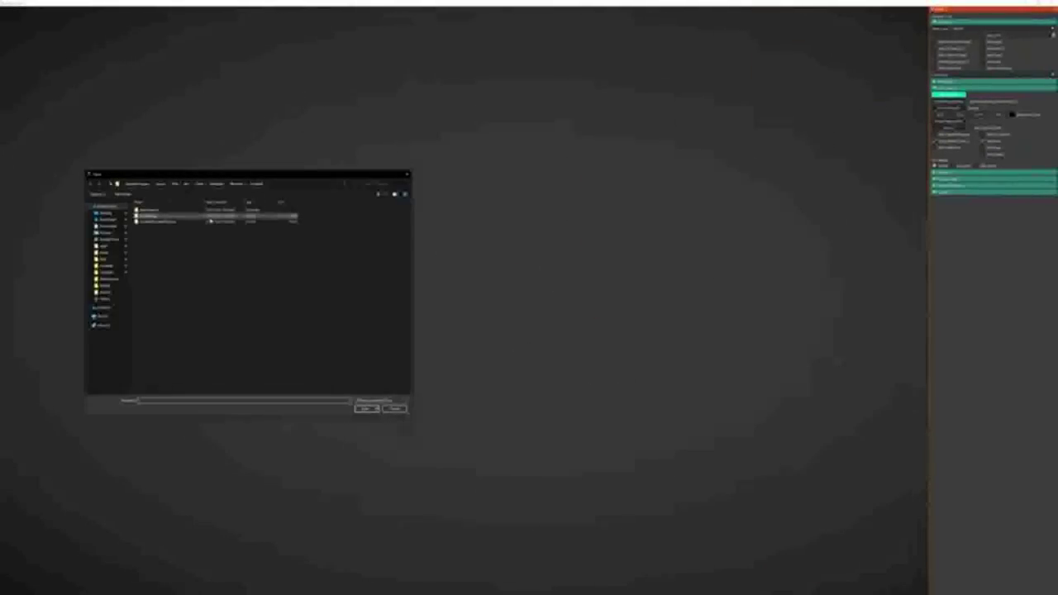
double_click(216, 221)
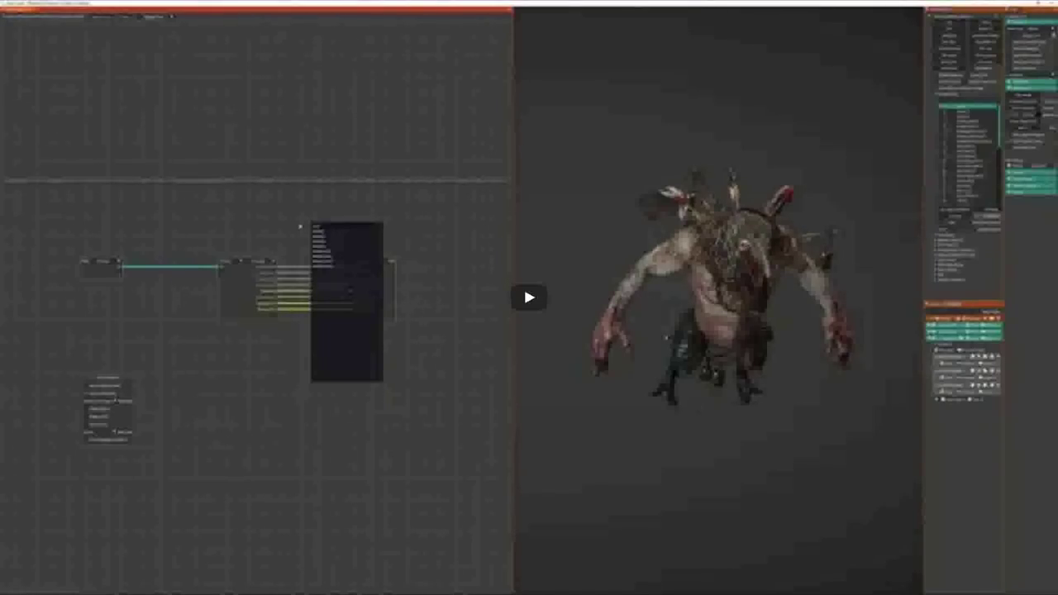
Close the open material graph and open another of the third material's graphs in the graph editor to examine its nodes.
click(546, 272)
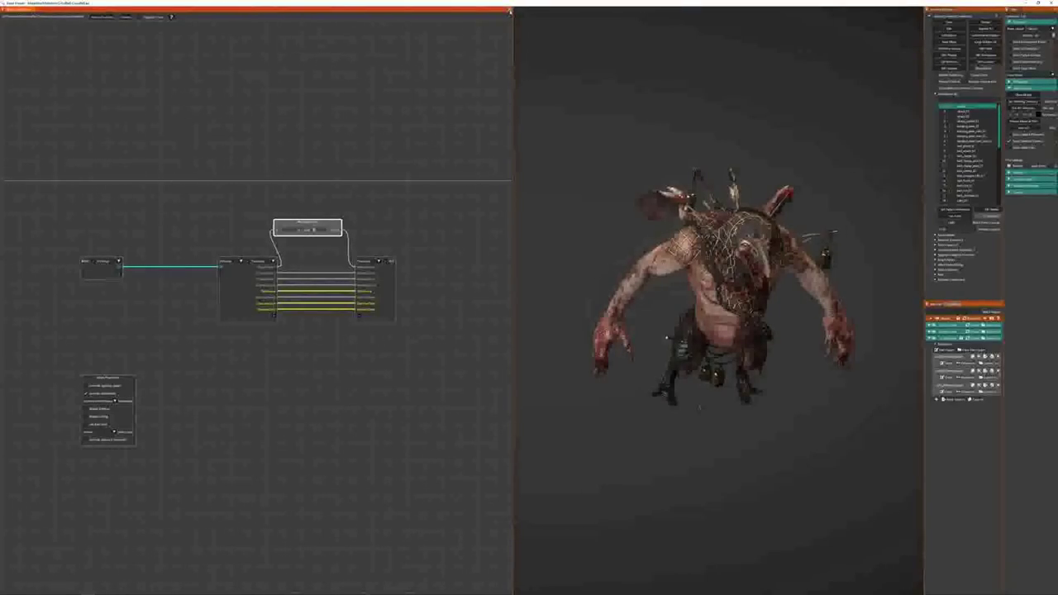
click(510, 10)
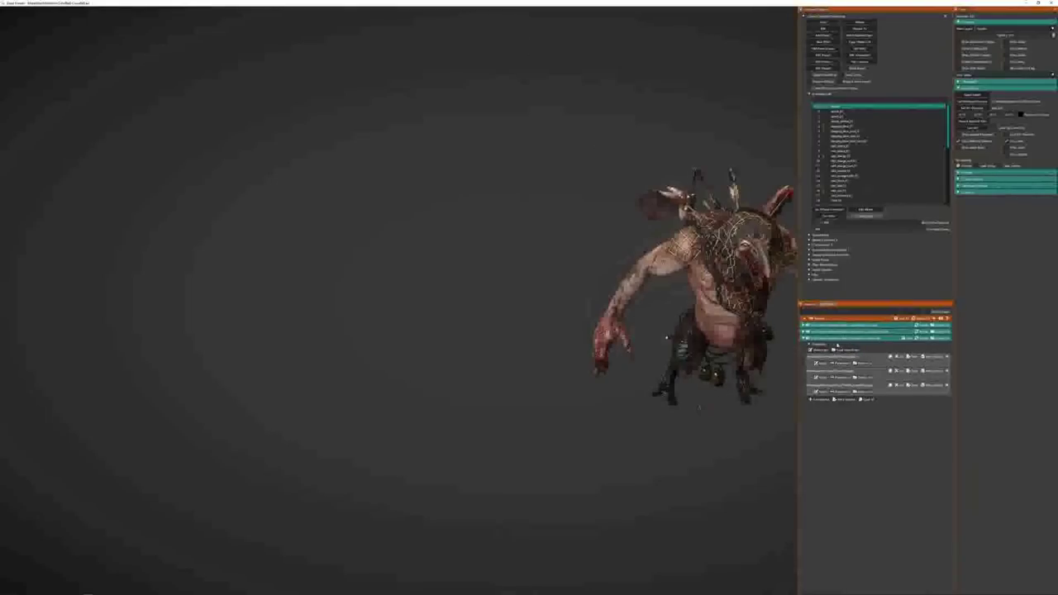
click(907, 338)
click(512, 314)
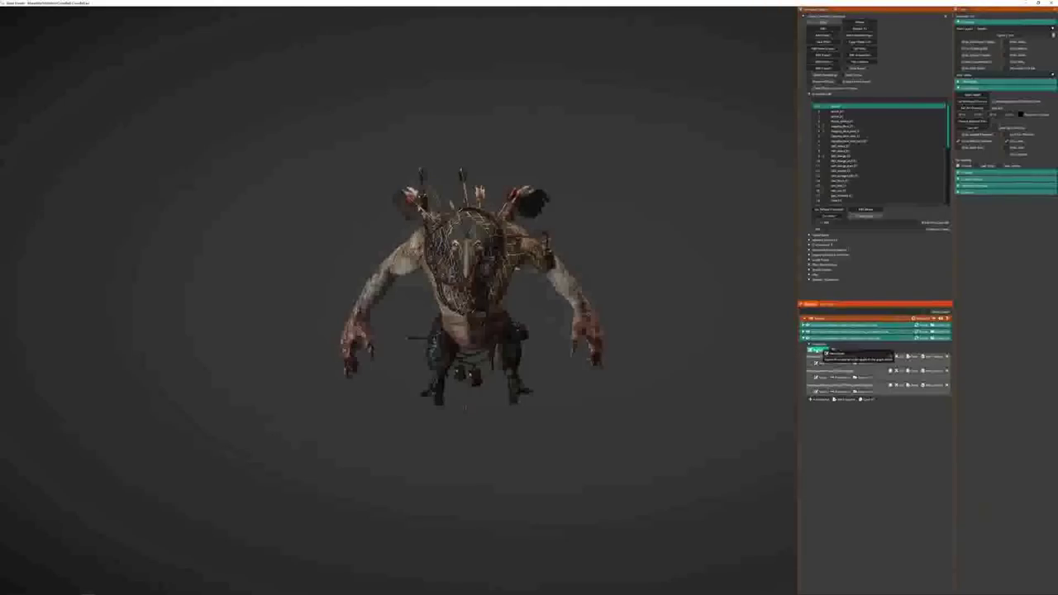
click(817, 351)
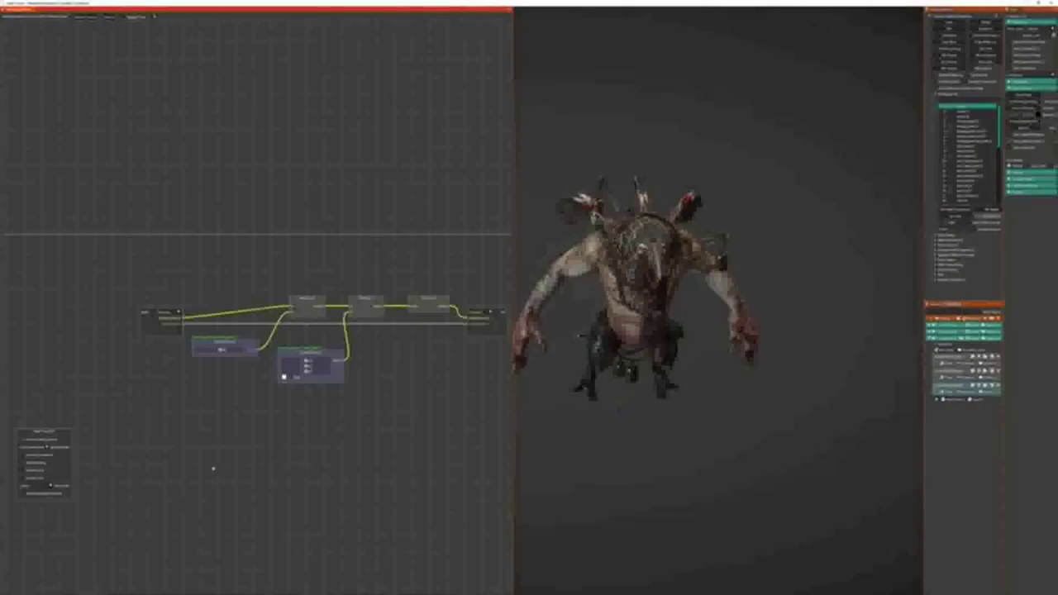
middle_drag(361, 436, 297, 378)
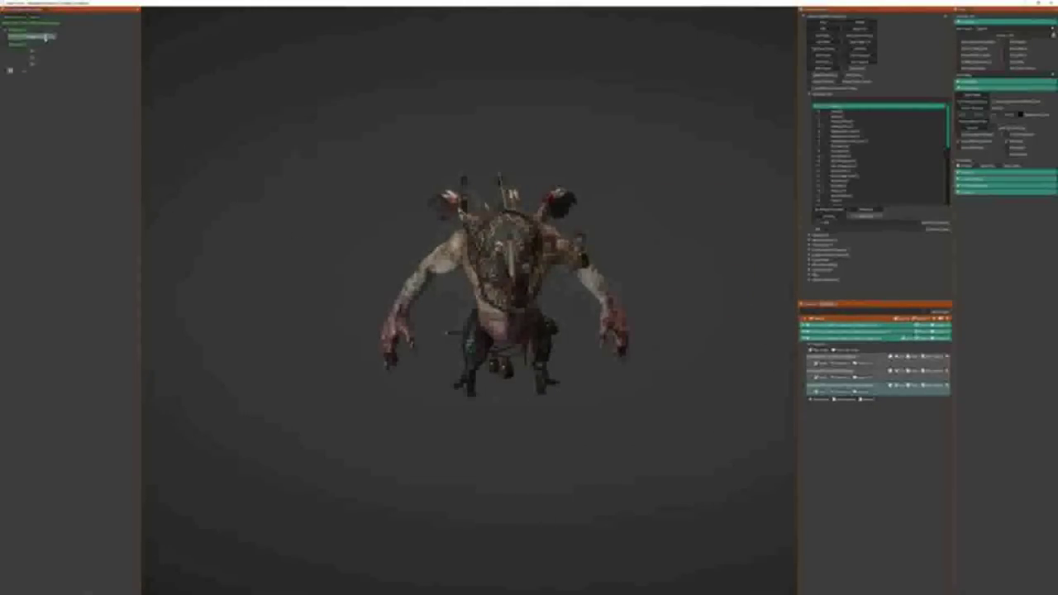
Try different values for the third graph's single-value parameter and the first component of its colour parameter.
mouse_move(45, 37)
mouse_down()
mouse_move(21, 37)
mouse_move(47, 42)
mouse_up()
click(43, 39)
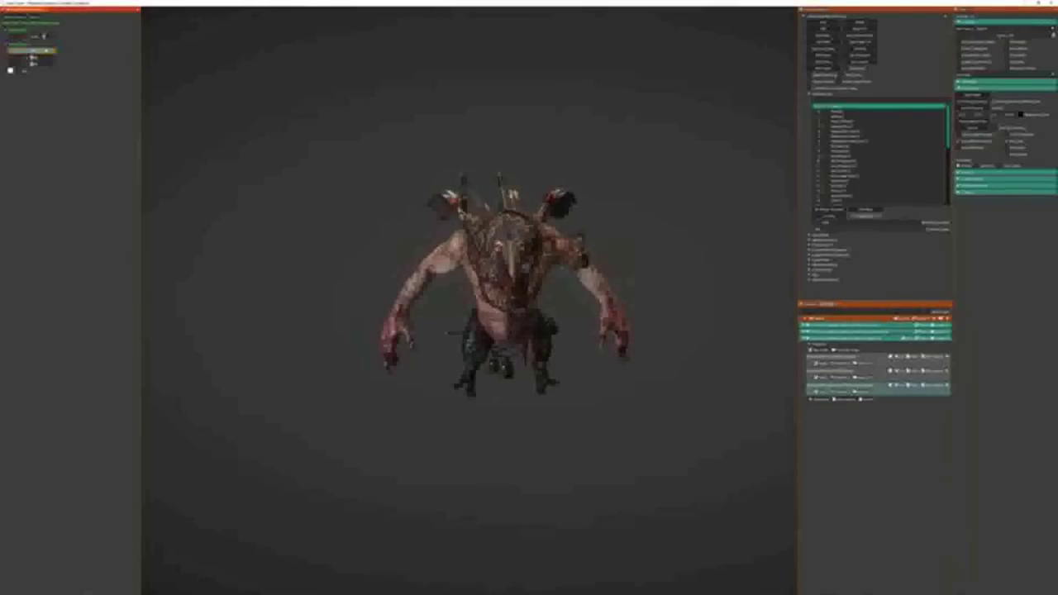
click(33, 51)
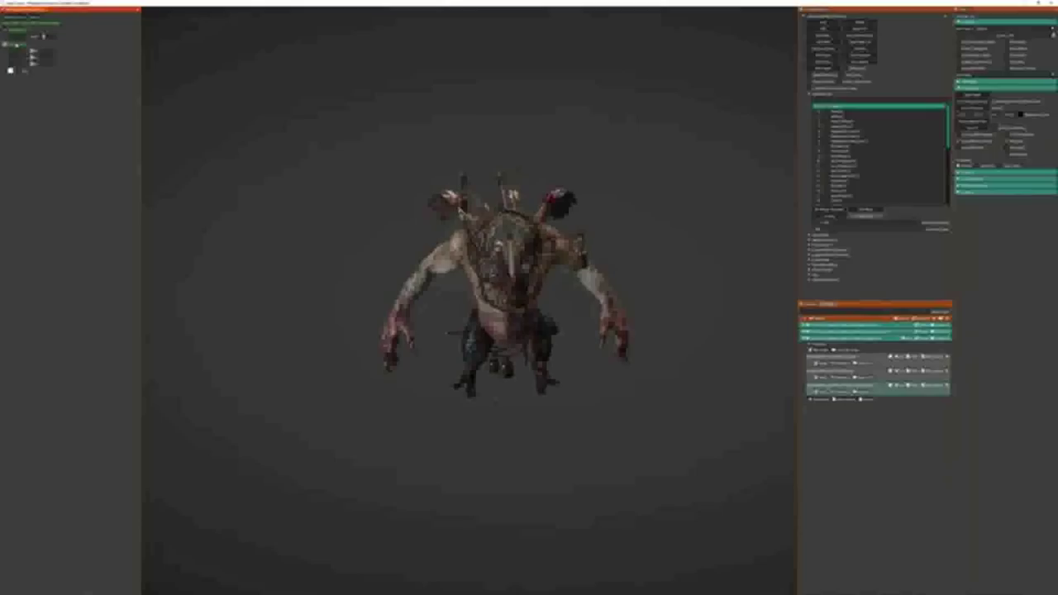
drag(32, 51, 15, 58)
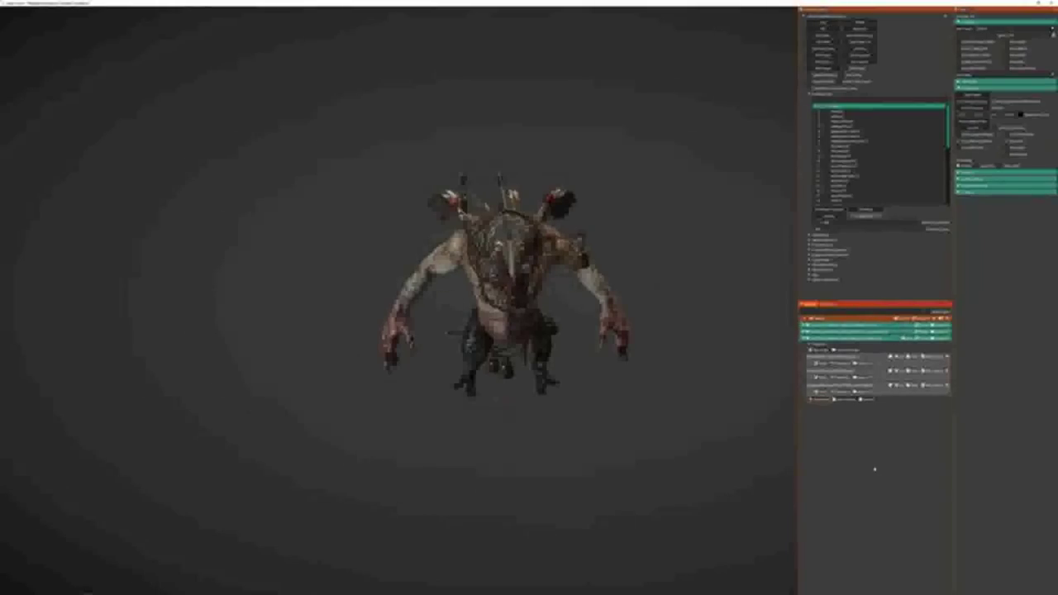
Add a fourth graph to the creature's third material from the graph file folder.
click(820, 400)
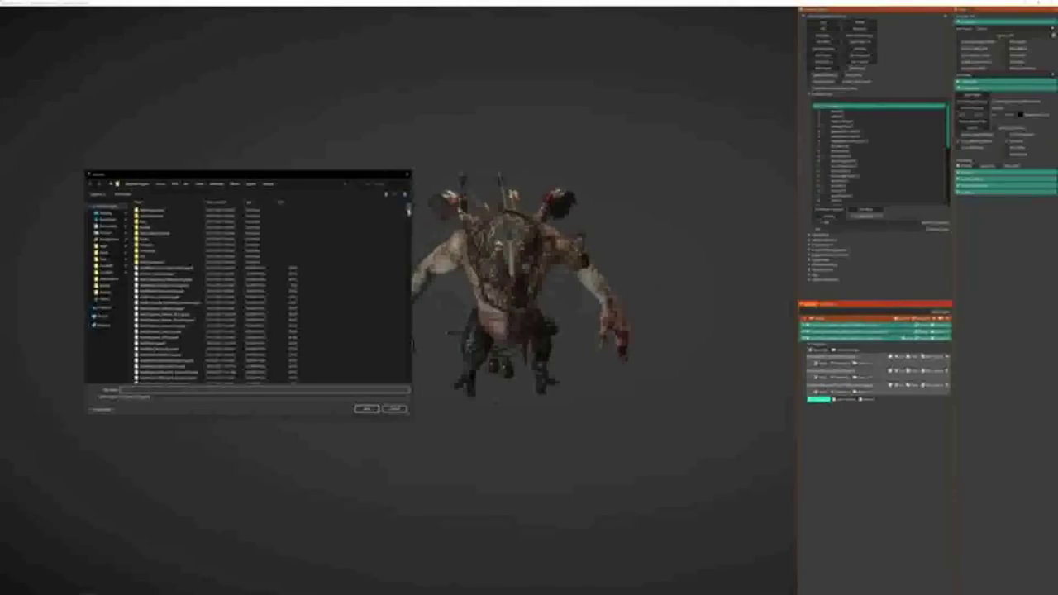
drag(408, 210, 408, 372)
click(369, 347)
text(go)
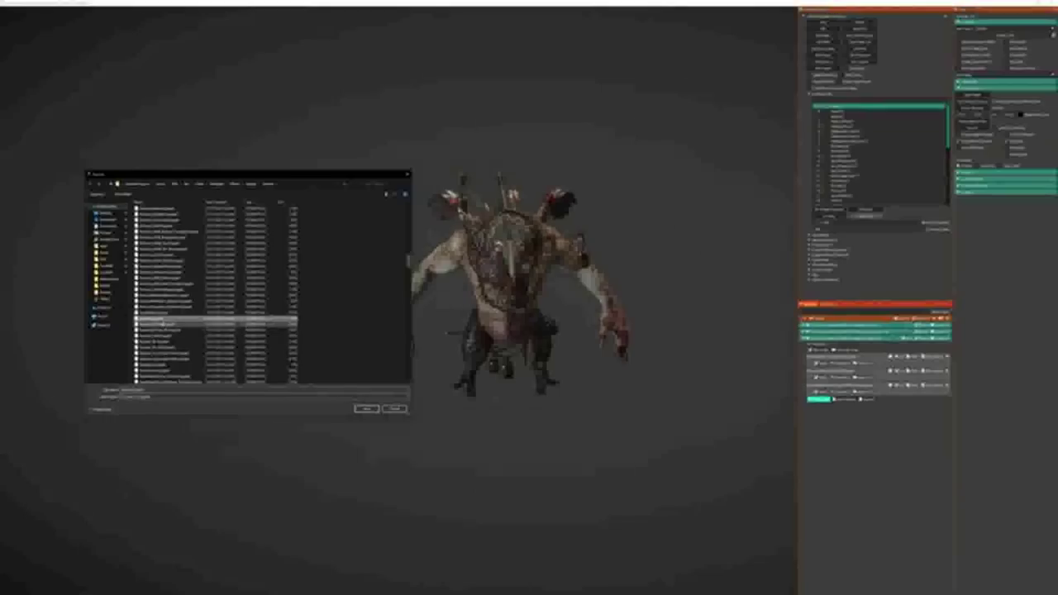
double_click(165, 319)
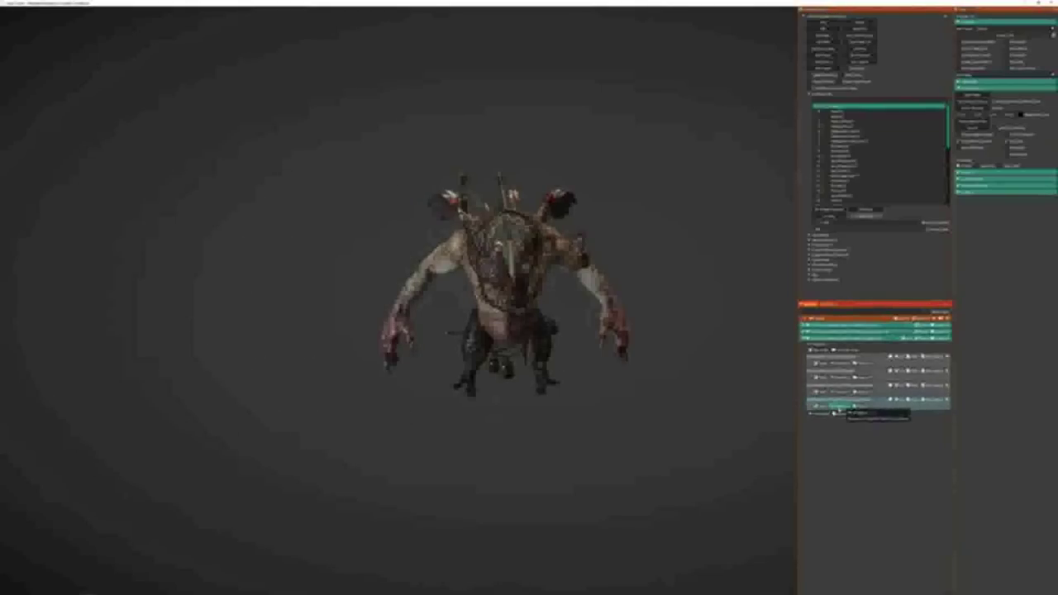
Open the fourth graph's parameters and adjust its single value on the creature.
click(839, 409)
click(21, 33)
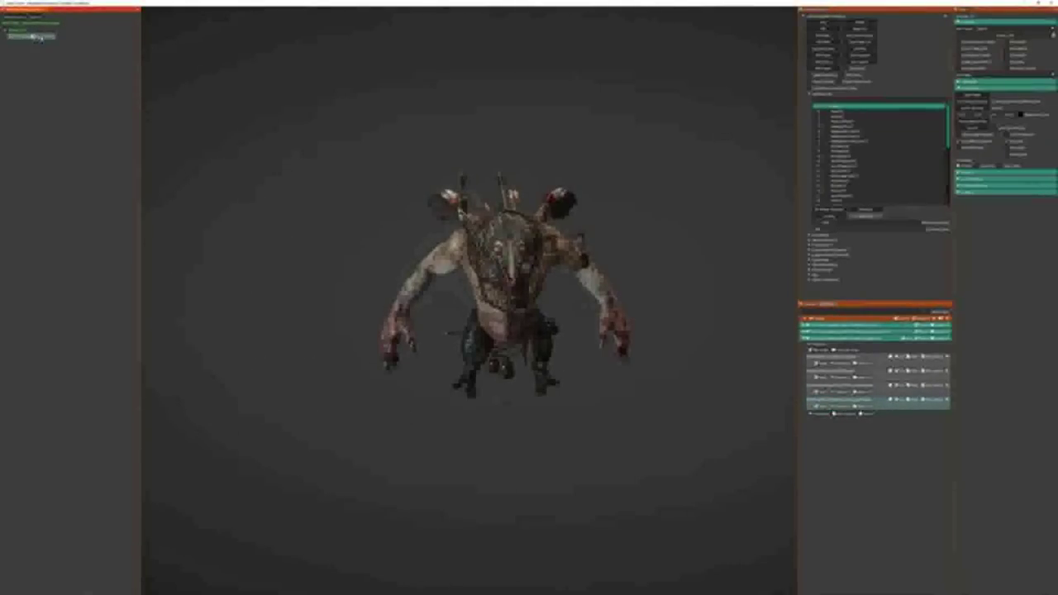
click(38, 36)
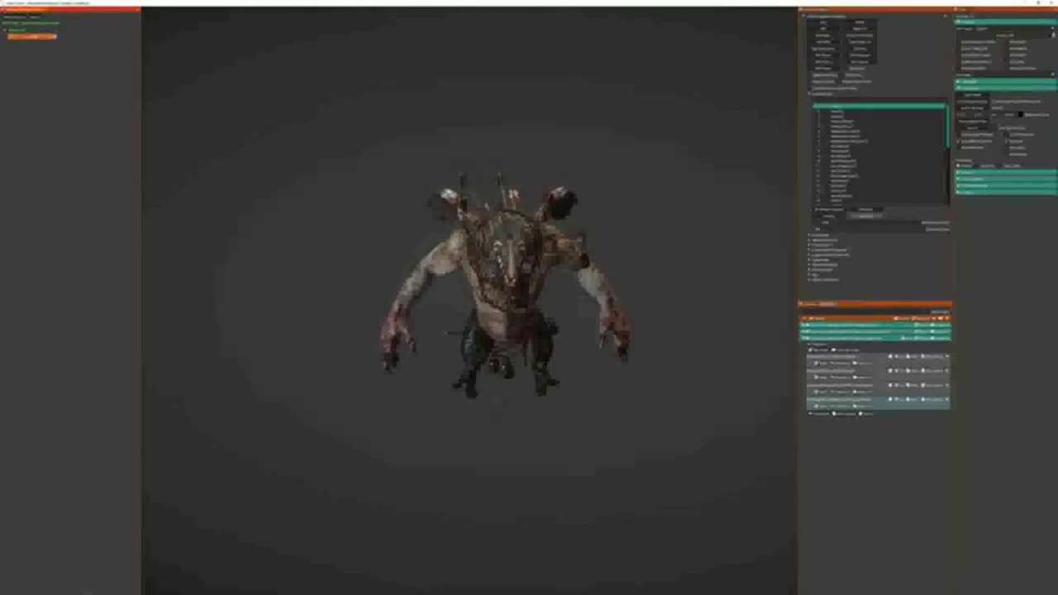
drag(8, 44, 45, 44)
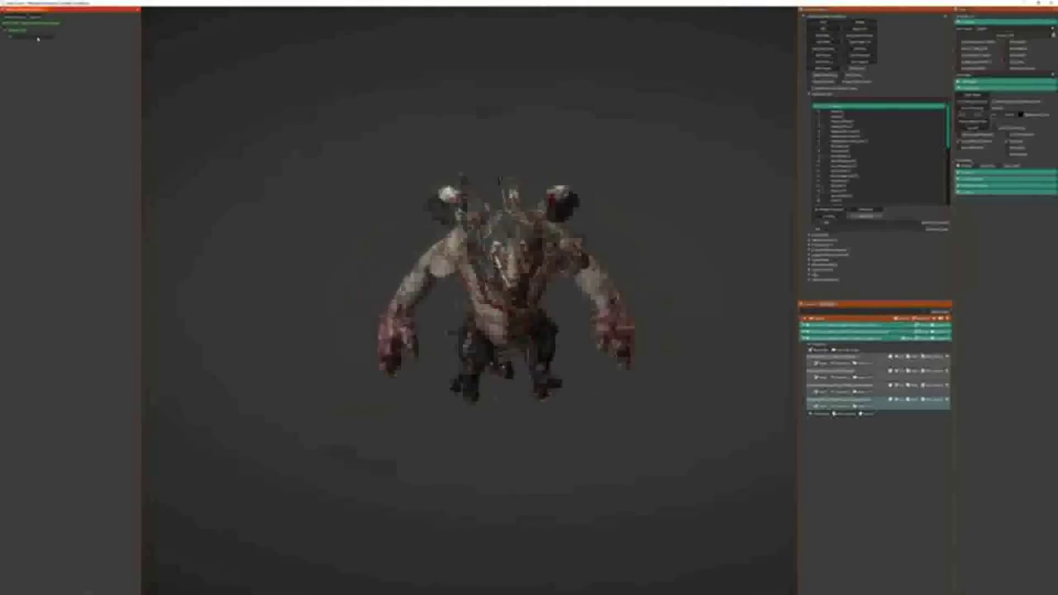
drag(38, 38, 54, 36)
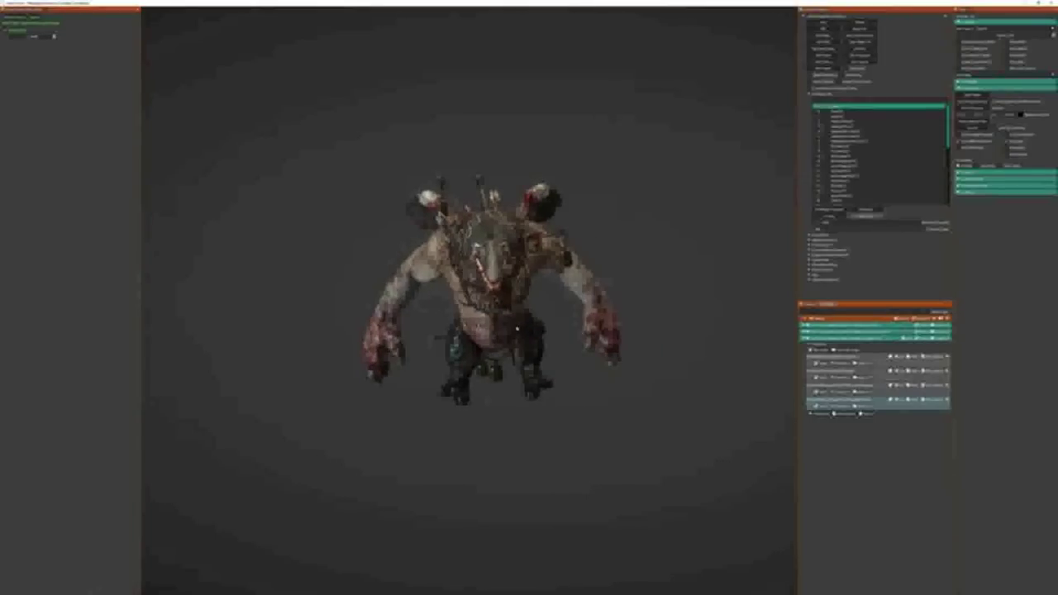
Add a fifth graph to the creature's third material from the graph file folder.
click(818, 413)
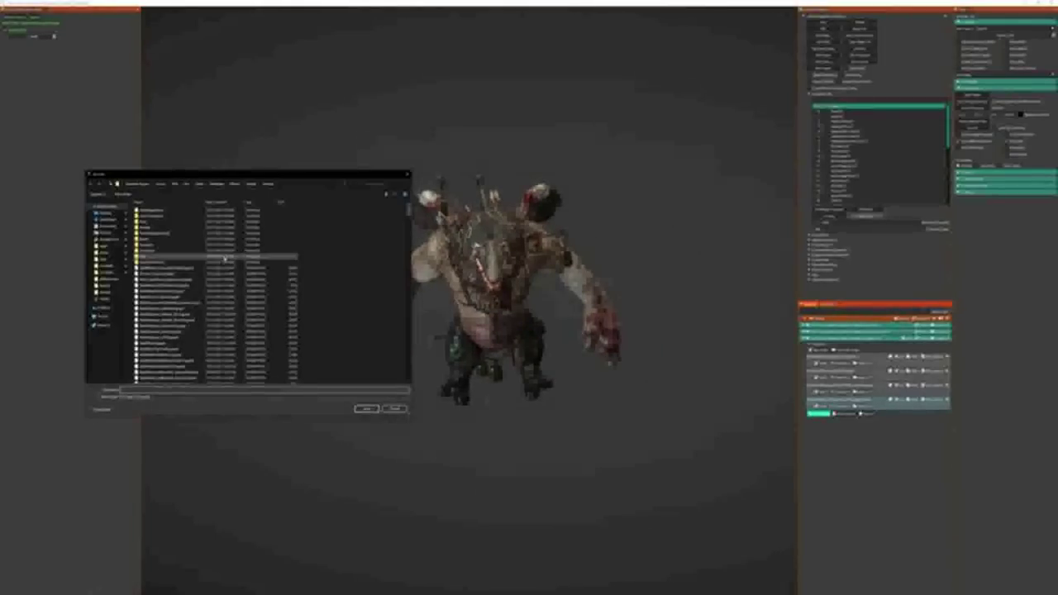
click(363, 284)
key(r)
key(Return)
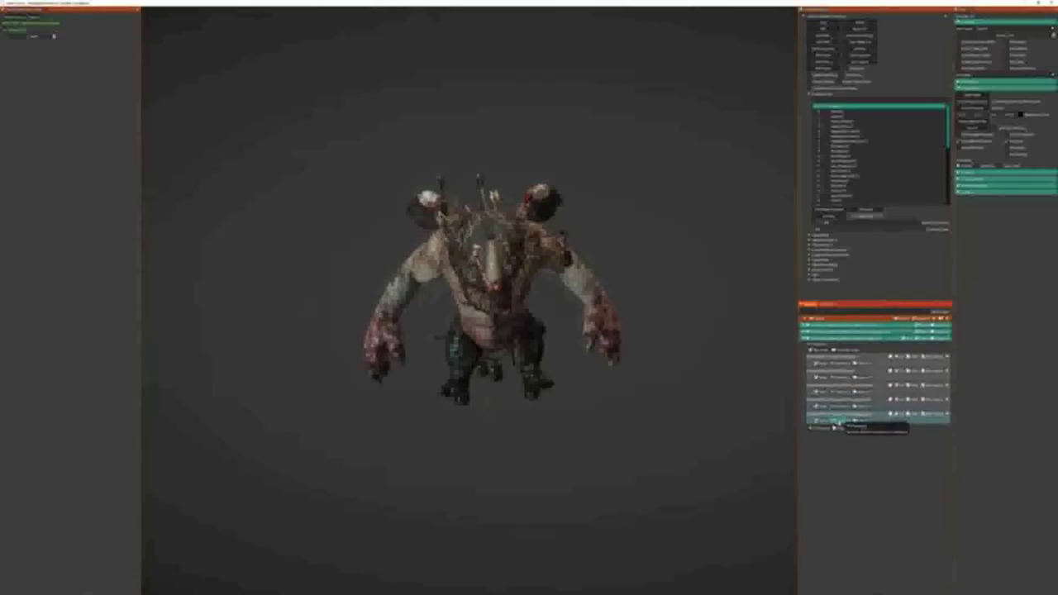
Open the fifth graph's parameter group and go through its four parameters.
click(5, 31)
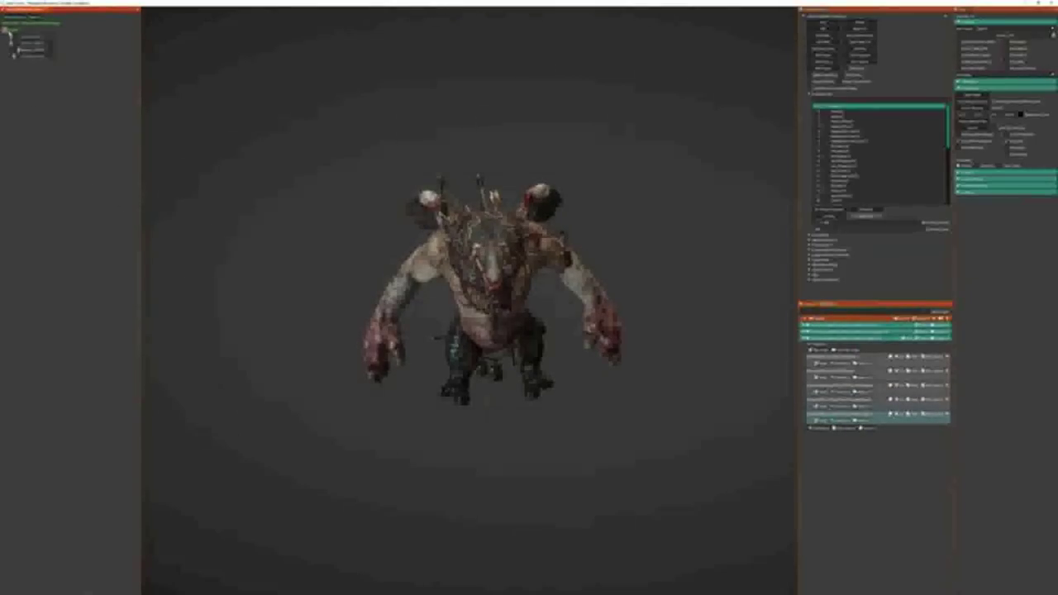
click(23, 38)
click(25, 42)
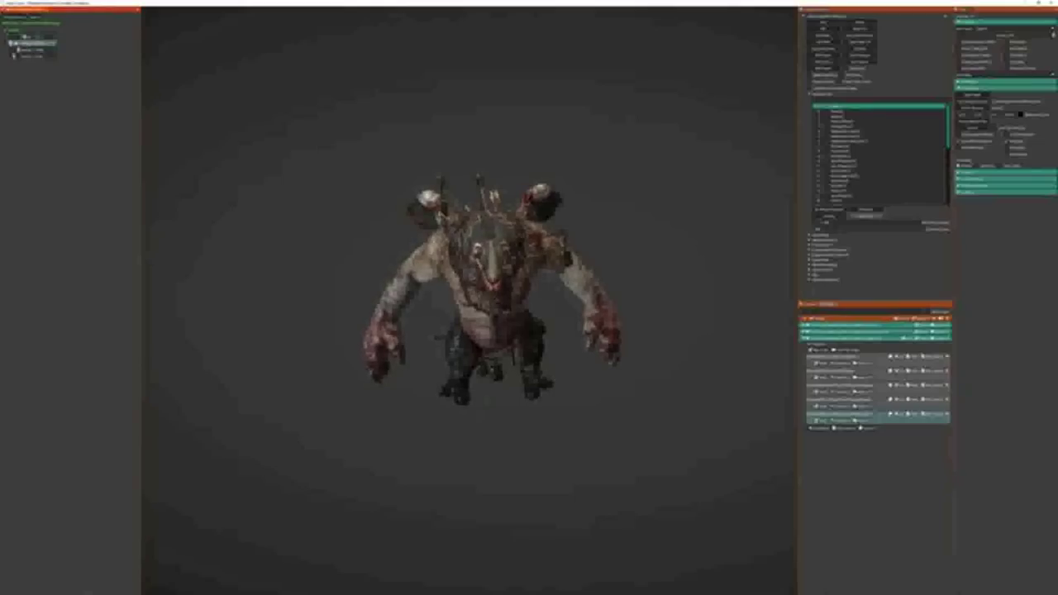
click(14, 50)
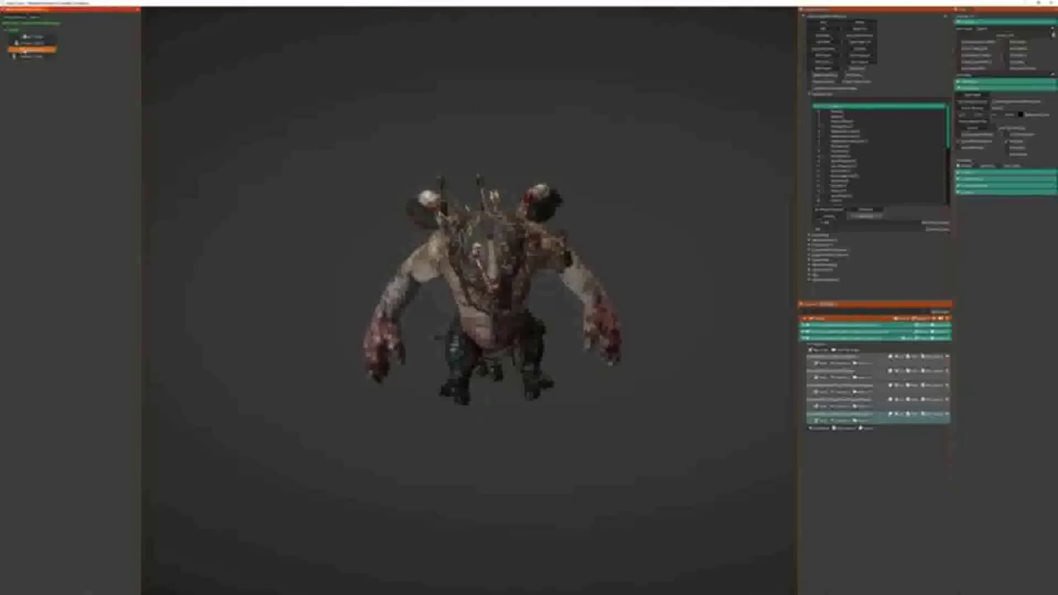
click(26, 56)
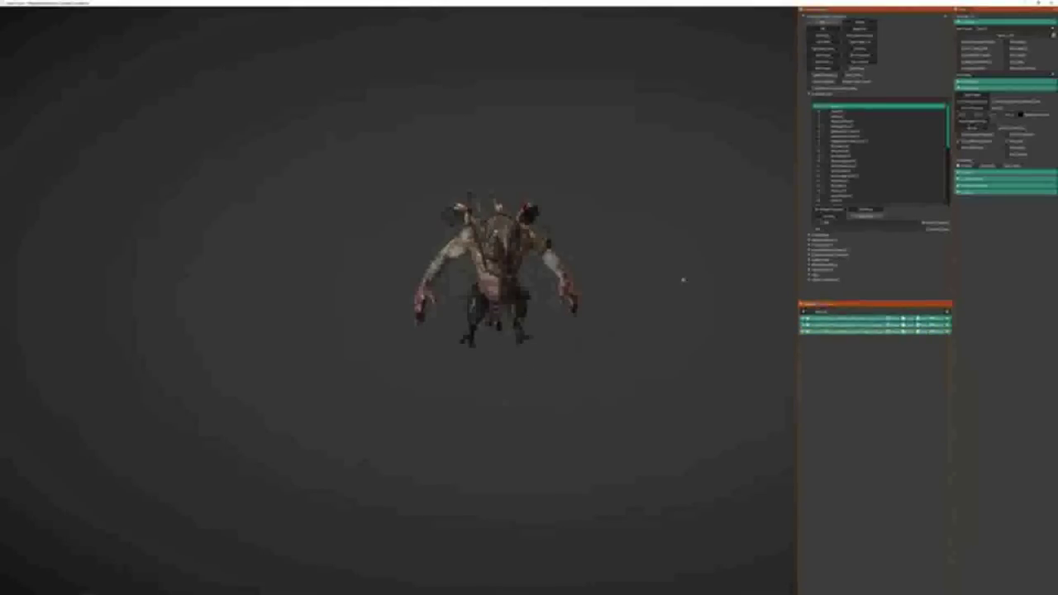
Preview several of the creature's animations and open the timeline editor for the fourth one in the animation list.
click(859, 36)
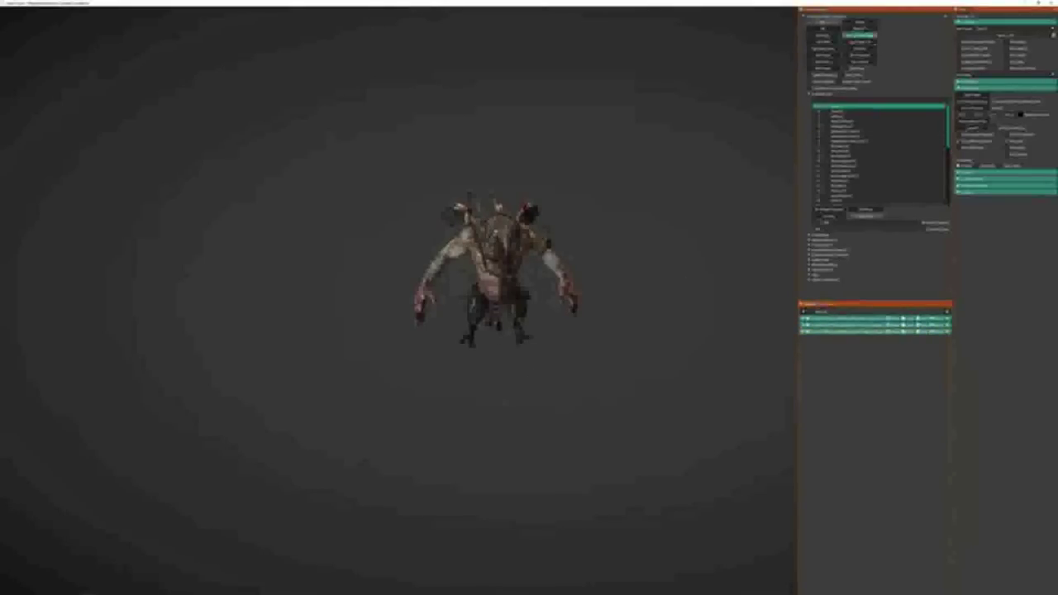
click(847, 111)
click(863, 51)
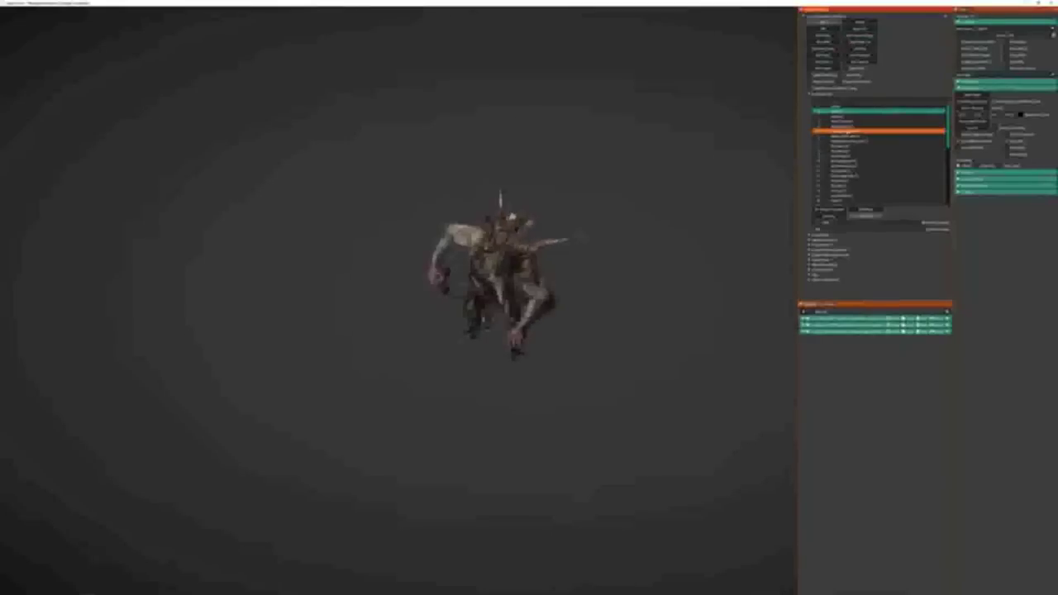
click(851, 122)
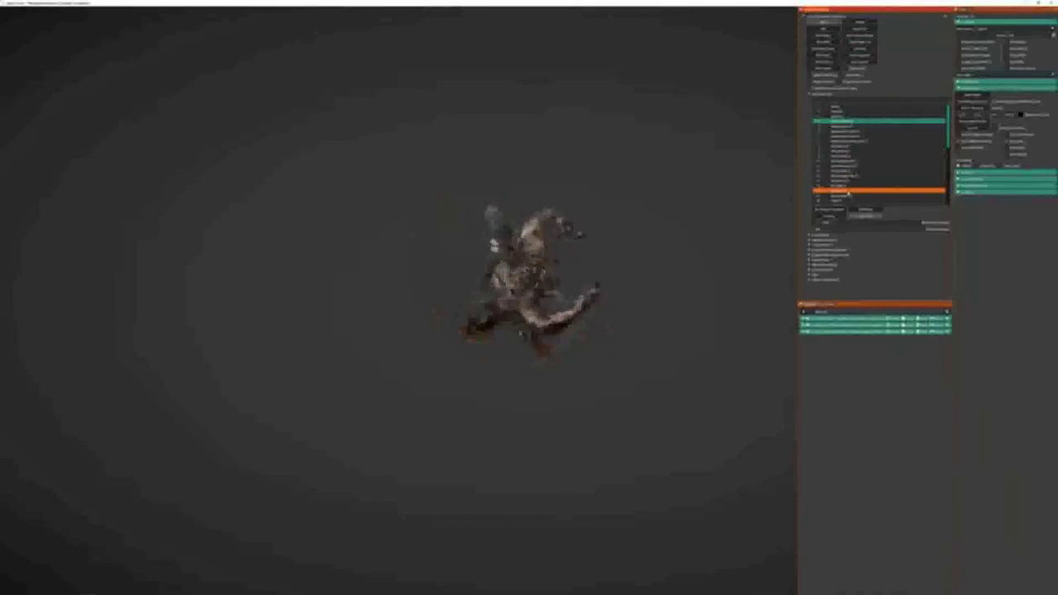
click(843, 191)
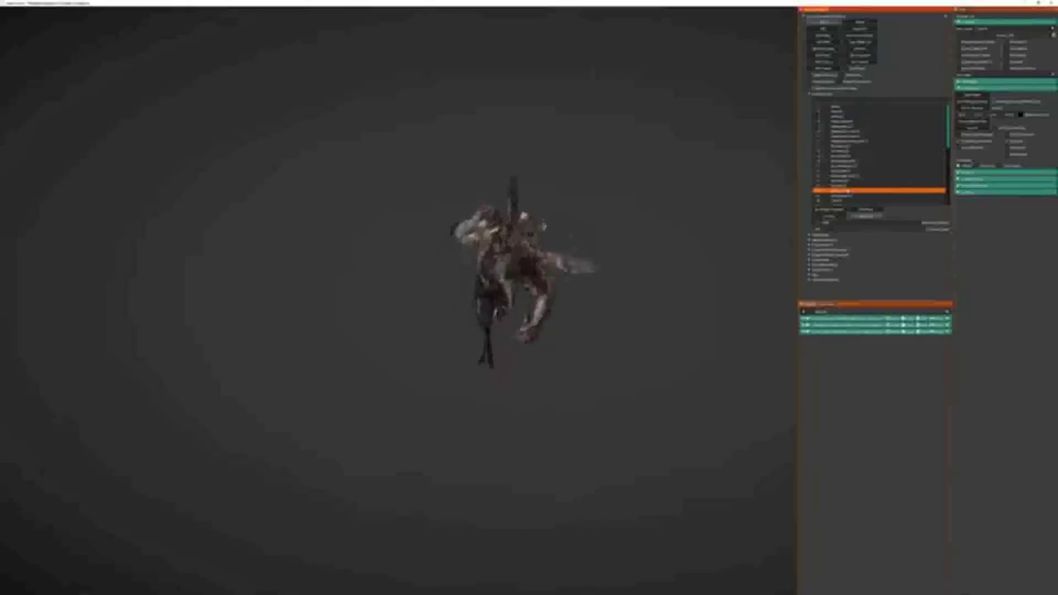
click(848, 116)
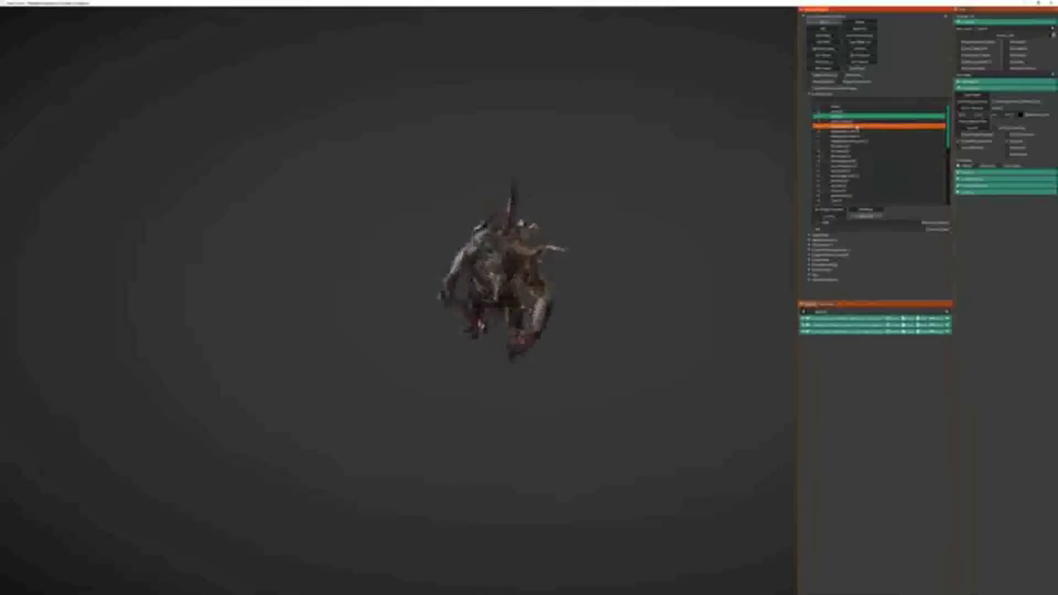
click(856, 126)
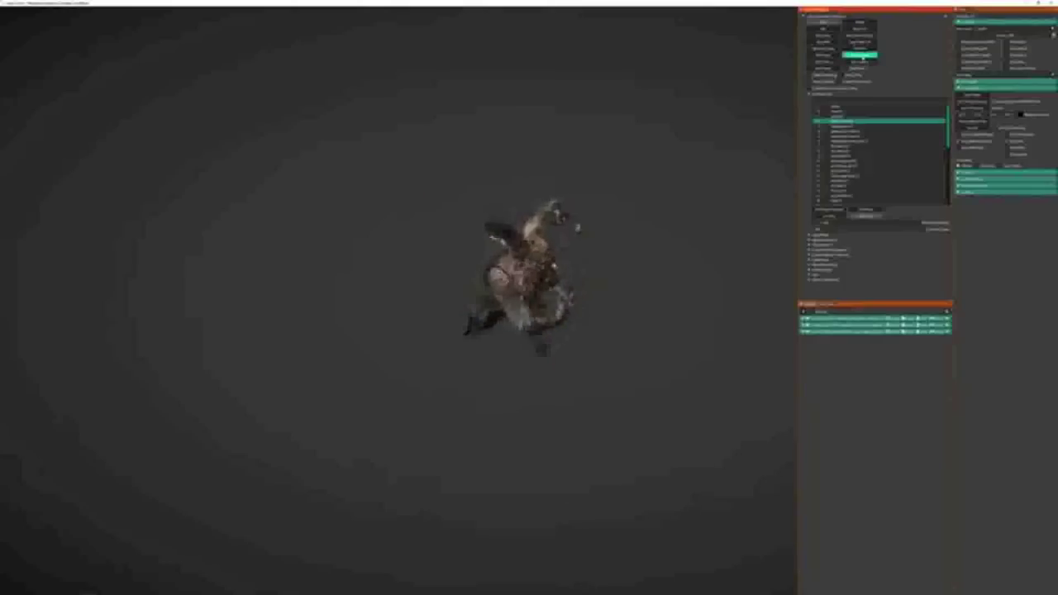
click(860, 54)
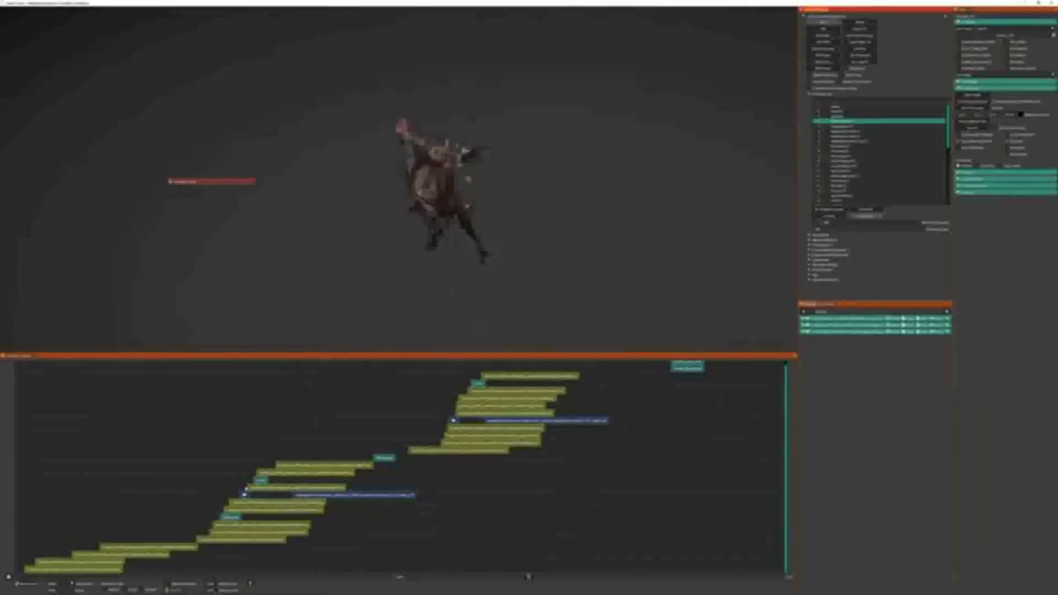
Filter the yellow events out of the animation timeline, shrink the timeline area, and select the first long blue event.
click(129, 591)
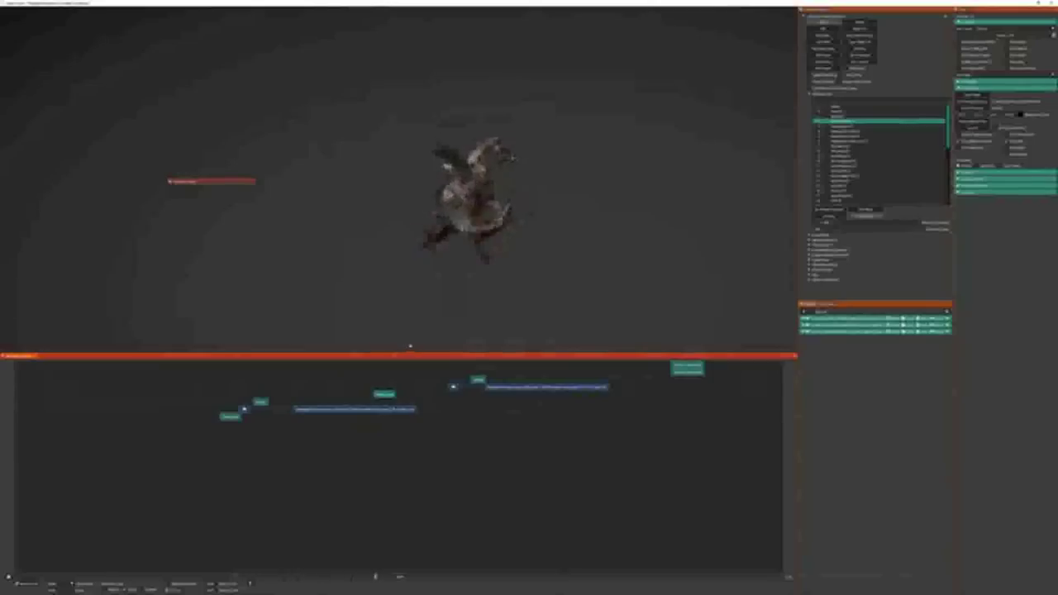
drag(408, 354, 413, 467)
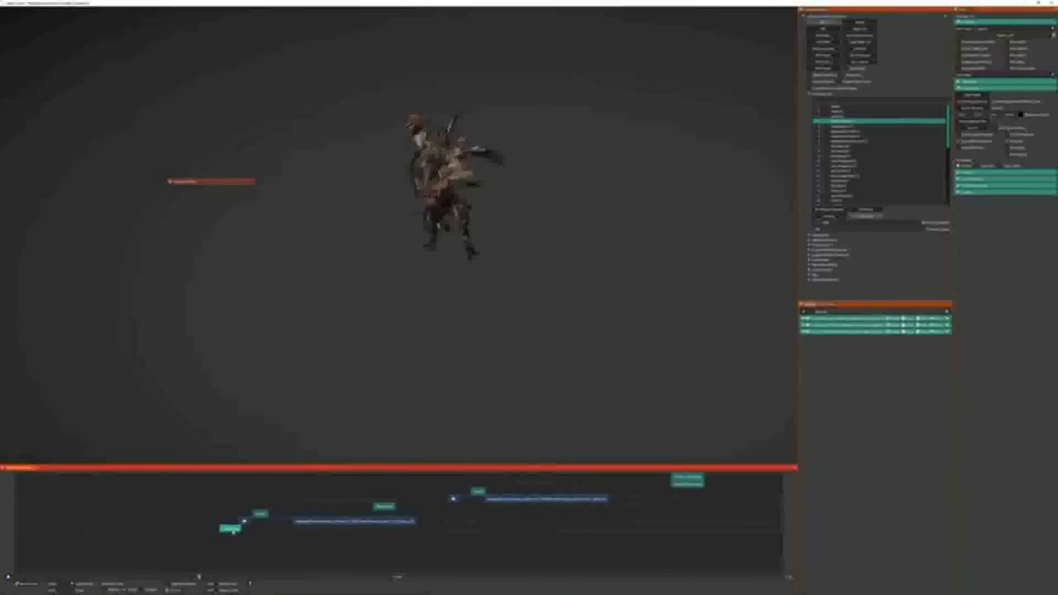
drag(267, 465, 266, 484)
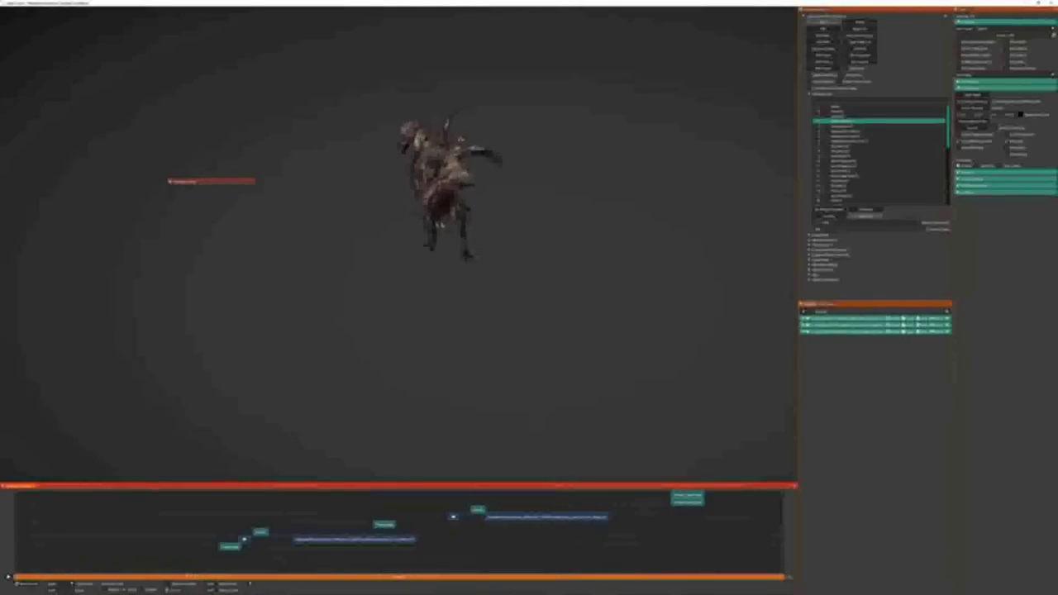
click(302, 540)
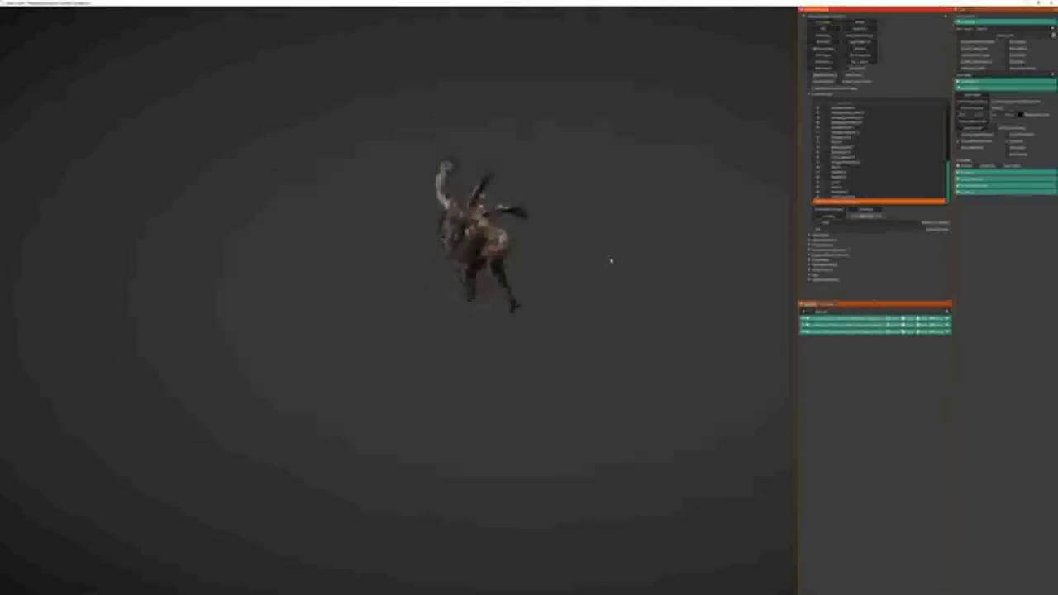
Open the fourth emitter of the creature's first particle effect and reshape its first curve into two peaks.
click(804, 320)
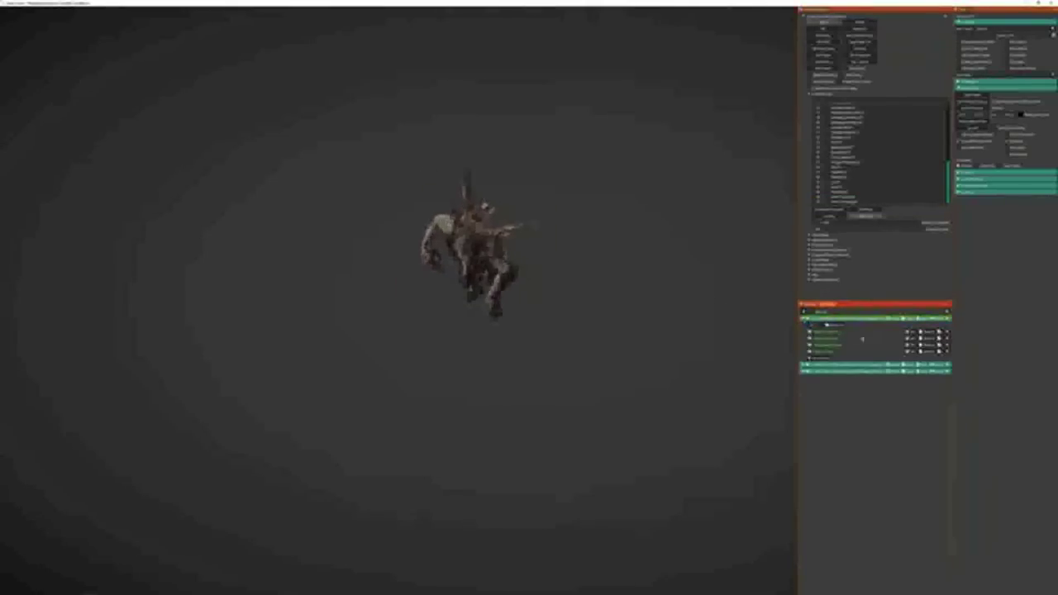
click(909, 353)
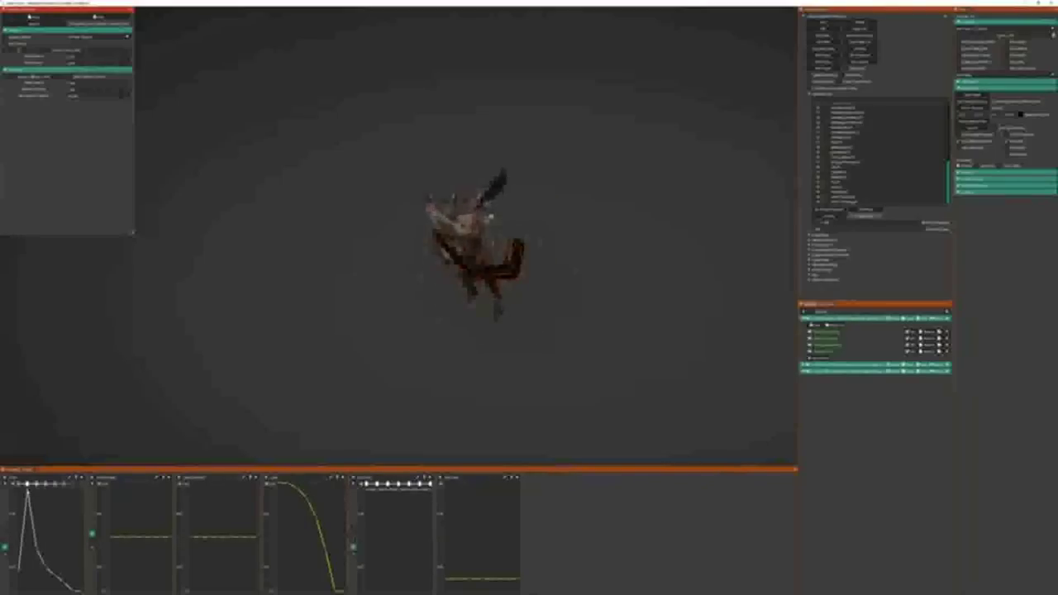
drag(28, 491, 23, 570)
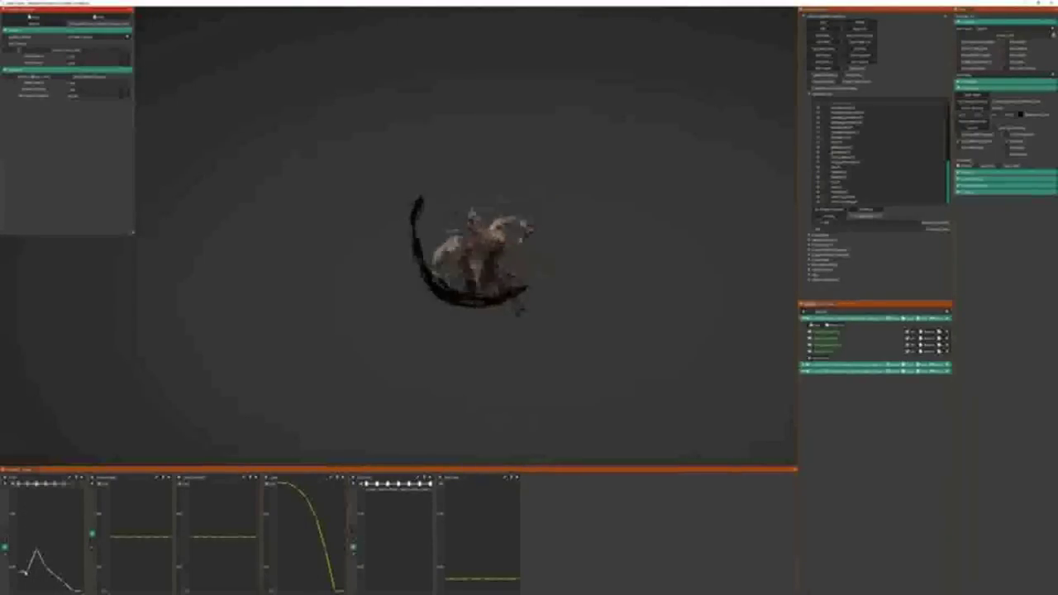
drag(35, 550, 27, 503)
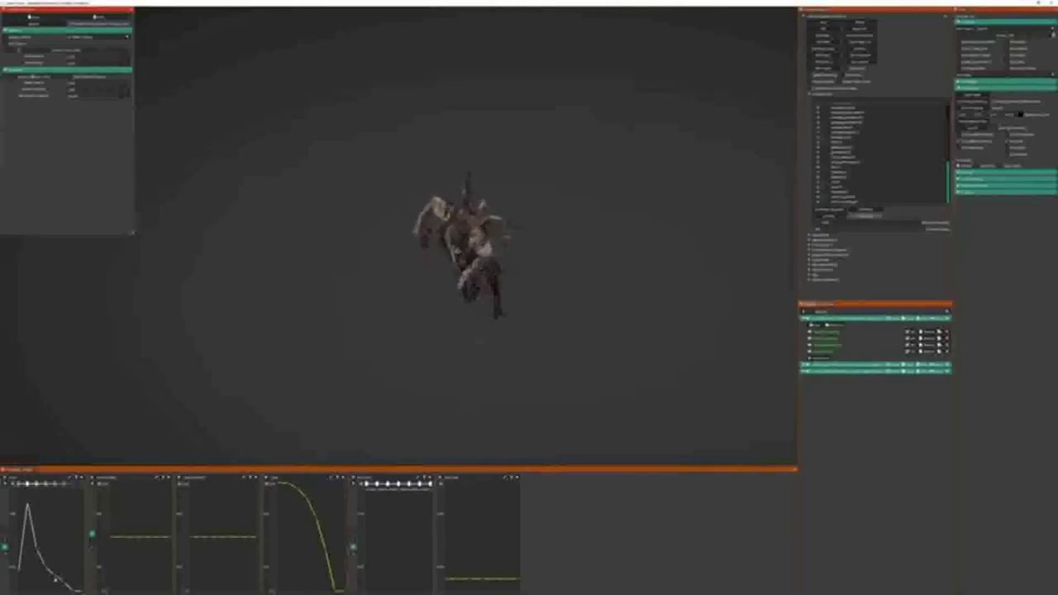
drag(55, 580, 57, 503)
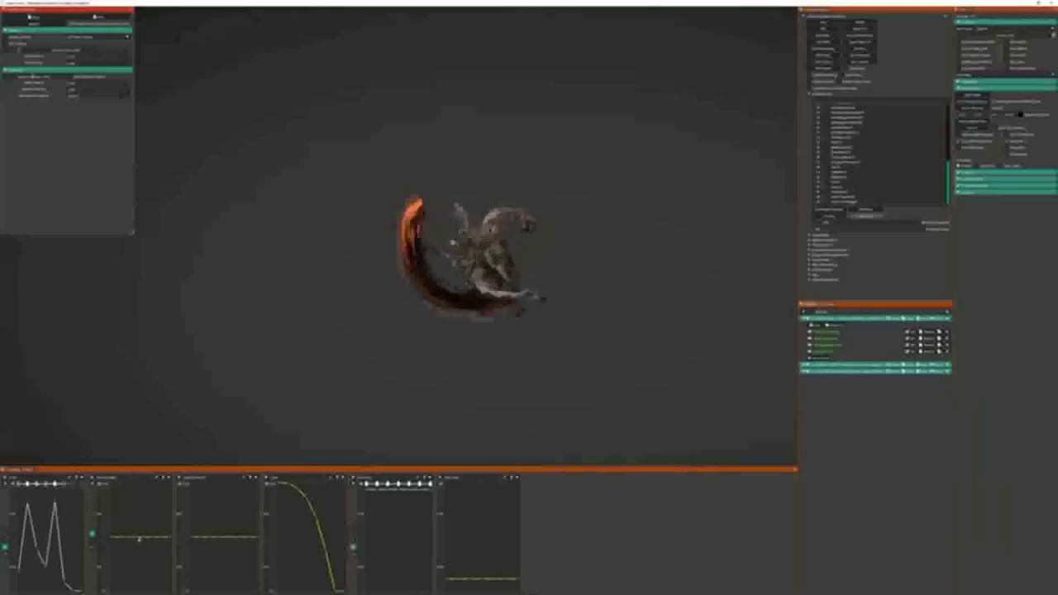
Lower the emitter's flat second and third curves.
drag(130, 539, 129, 569)
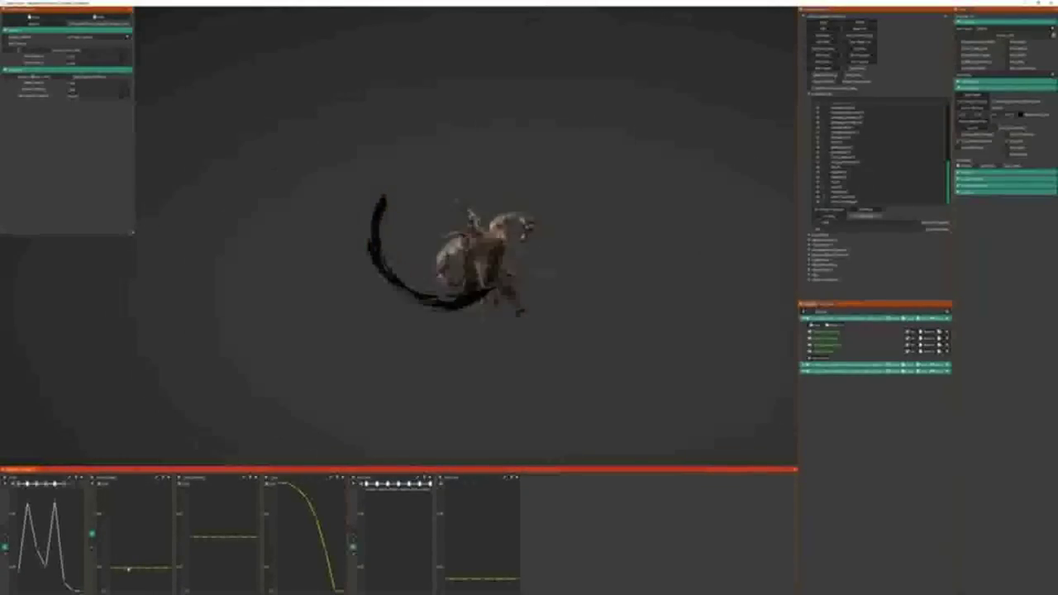
drag(100, 566, 130, 569)
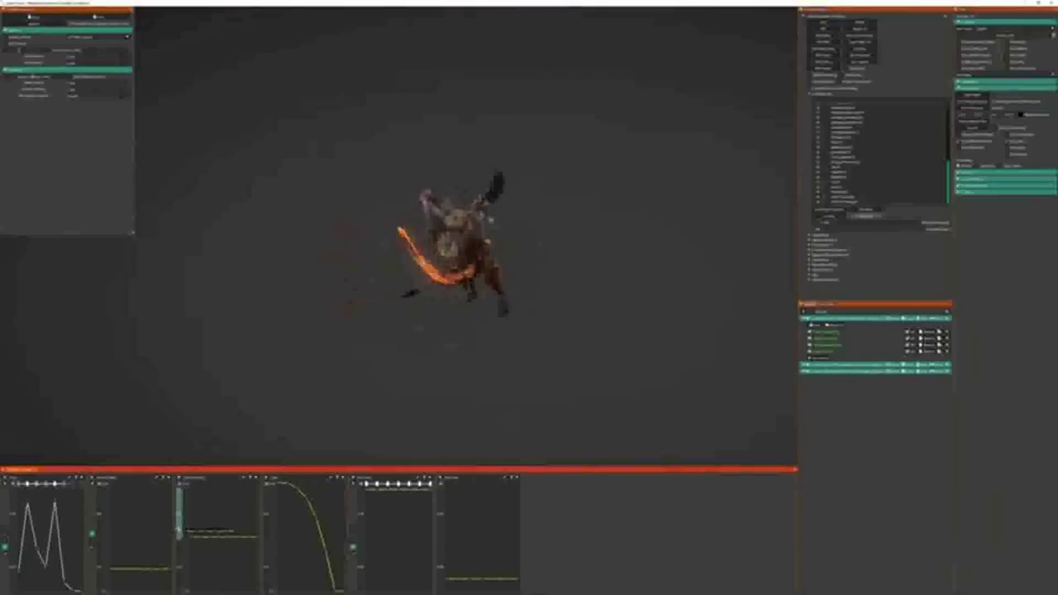
drag(178, 530, 180, 575)
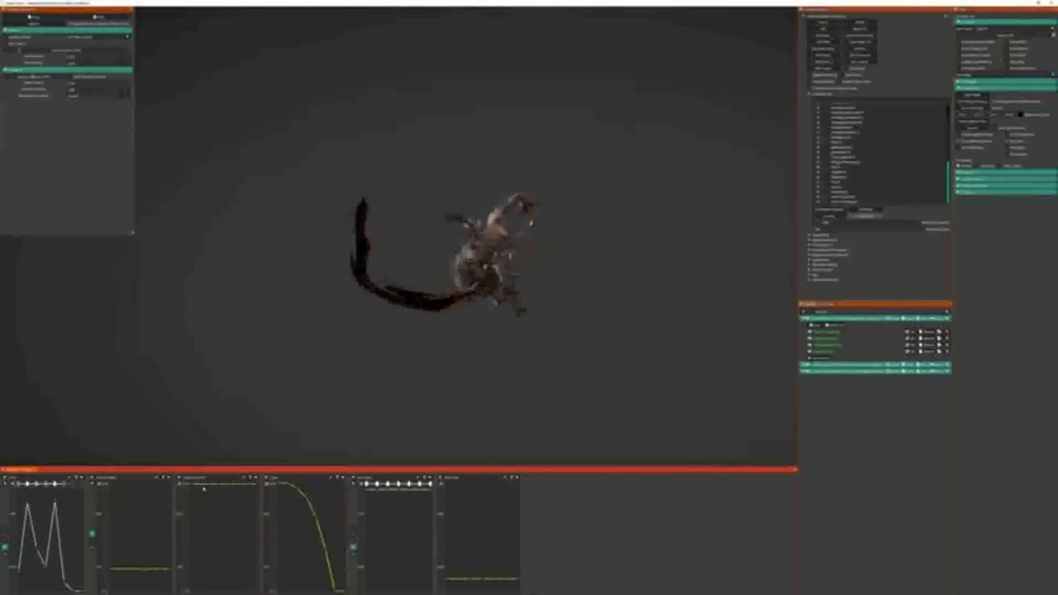
drag(204, 485, 205, 568)
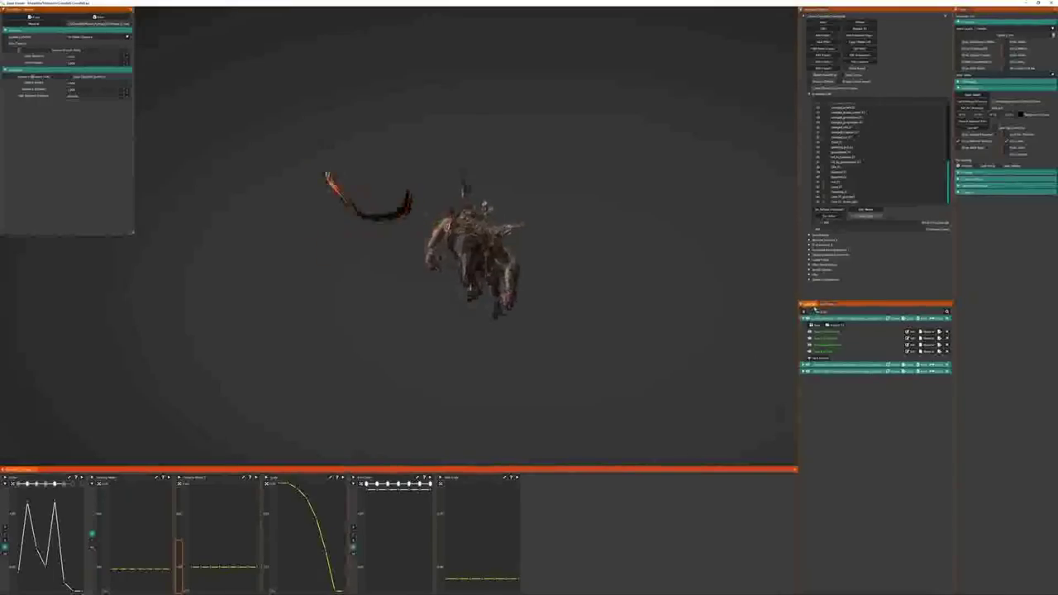
Open the fourth material graph's parameters, with the emitter settings moved aside, and adjust the graph's values.
click(811, 305)
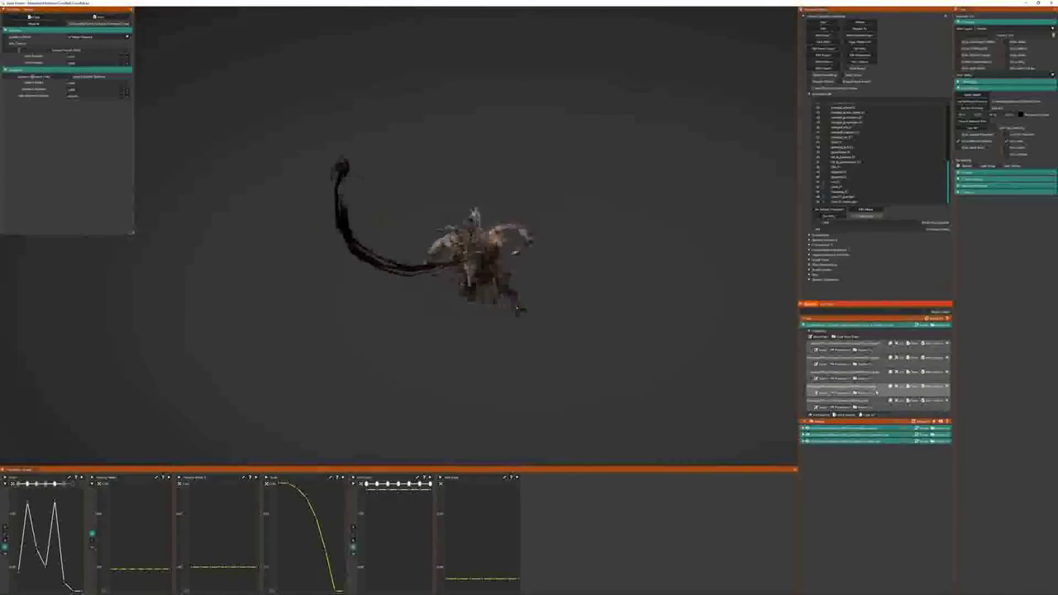
click(841, 393)
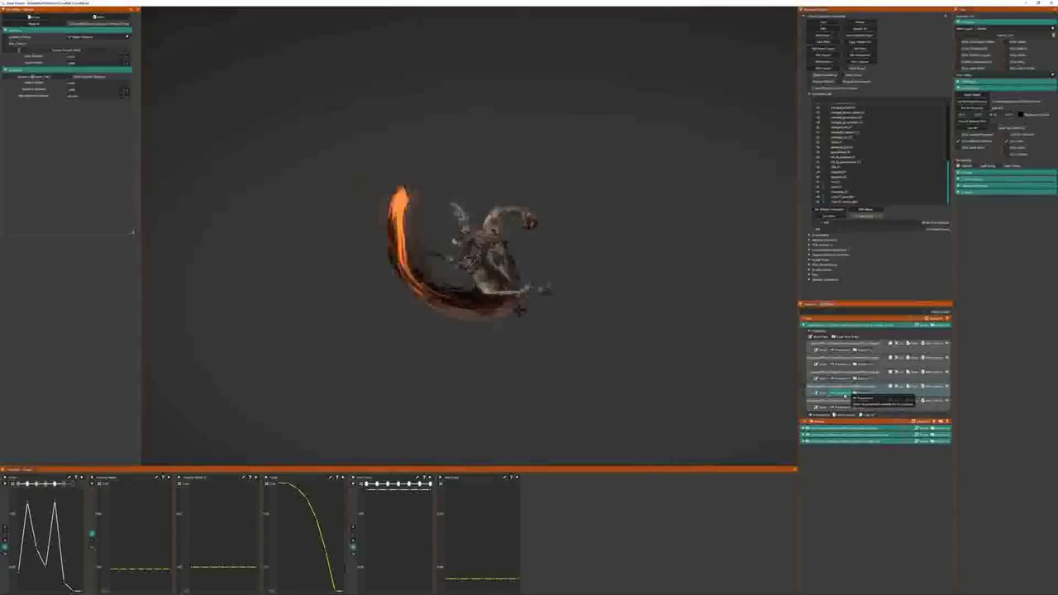
drag(79, 10, 221, 204)
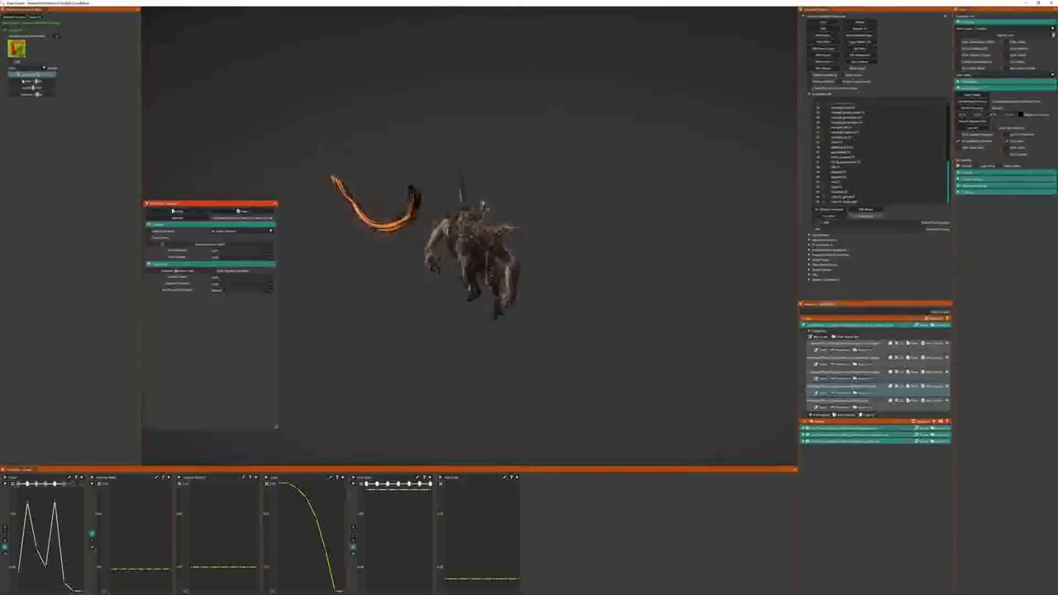
click(33, 89)
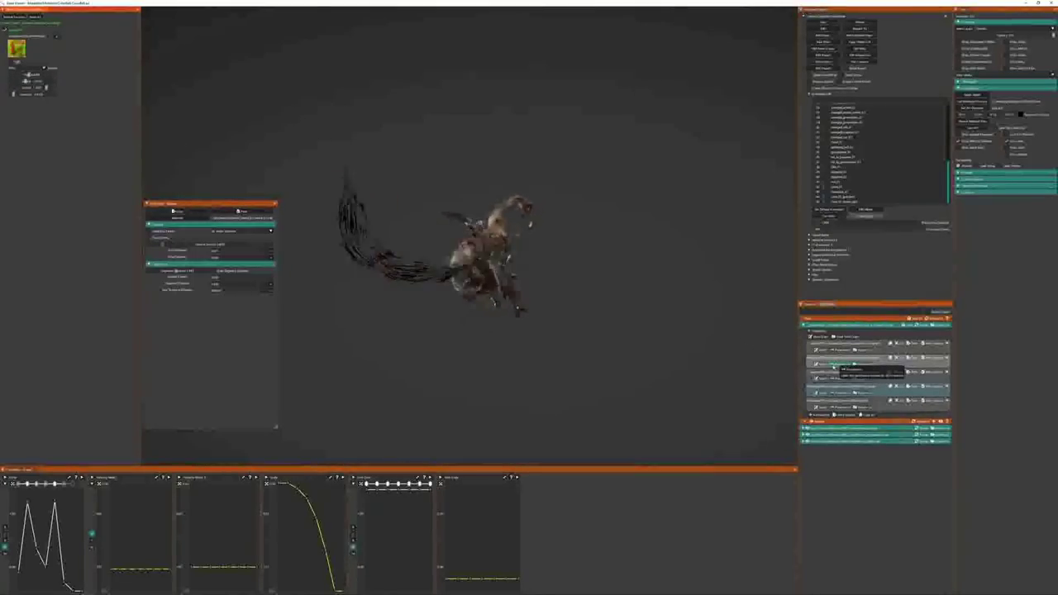
click(860, 365)
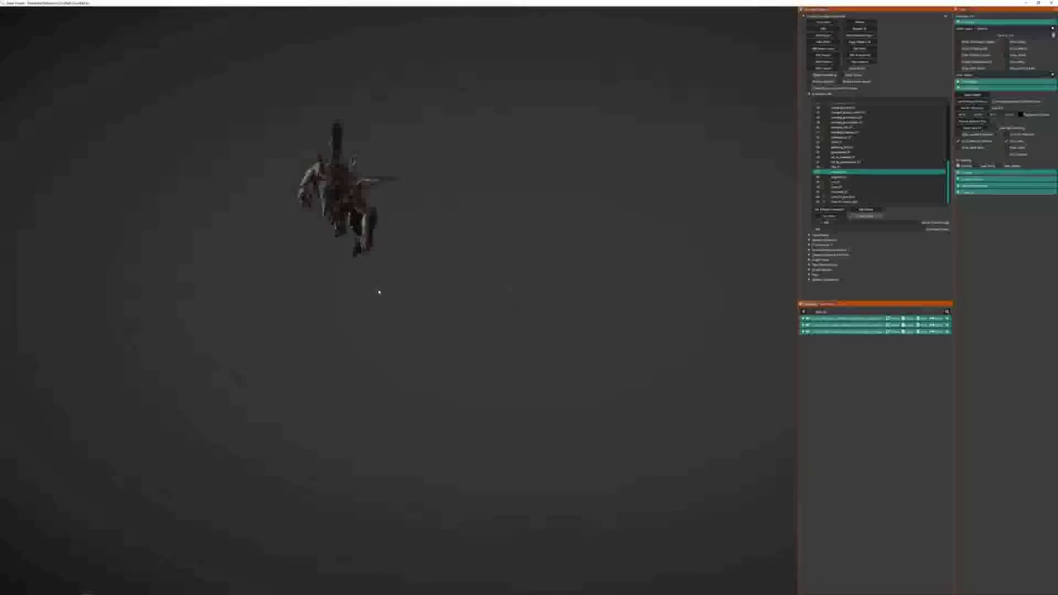
Load an effect asset from the Crowbell effects folder and open the timeline of its second animation.
click(831, 174)
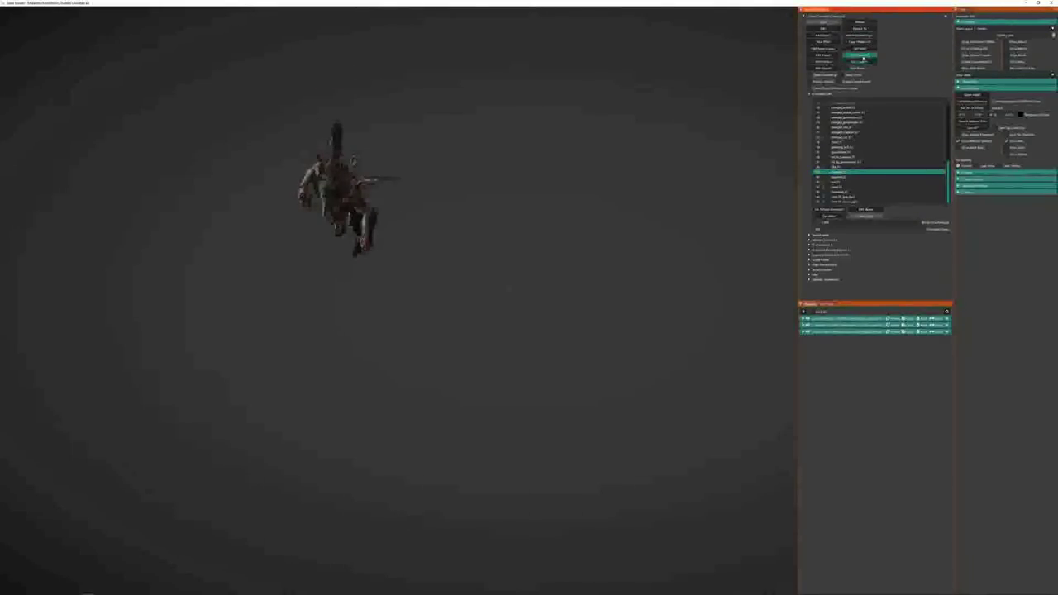
click(972, 95)
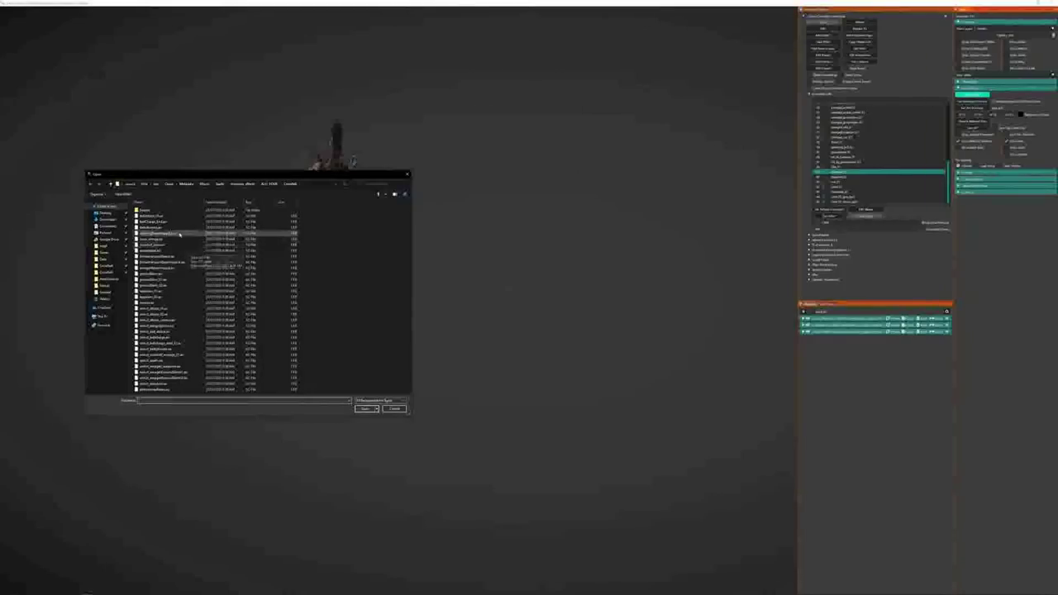
double_click(173, 293)
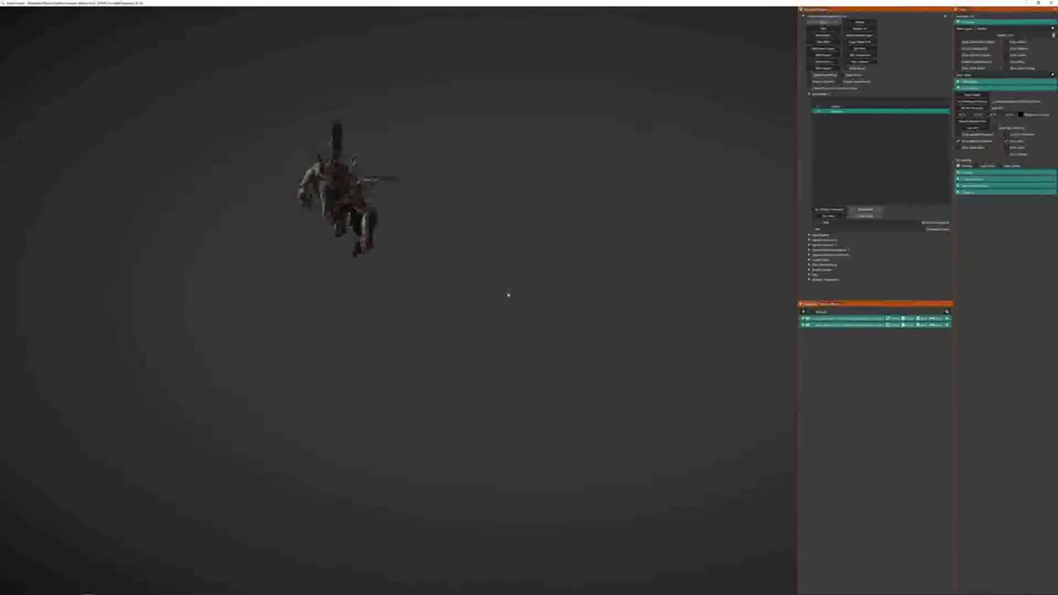
click(856, 112)
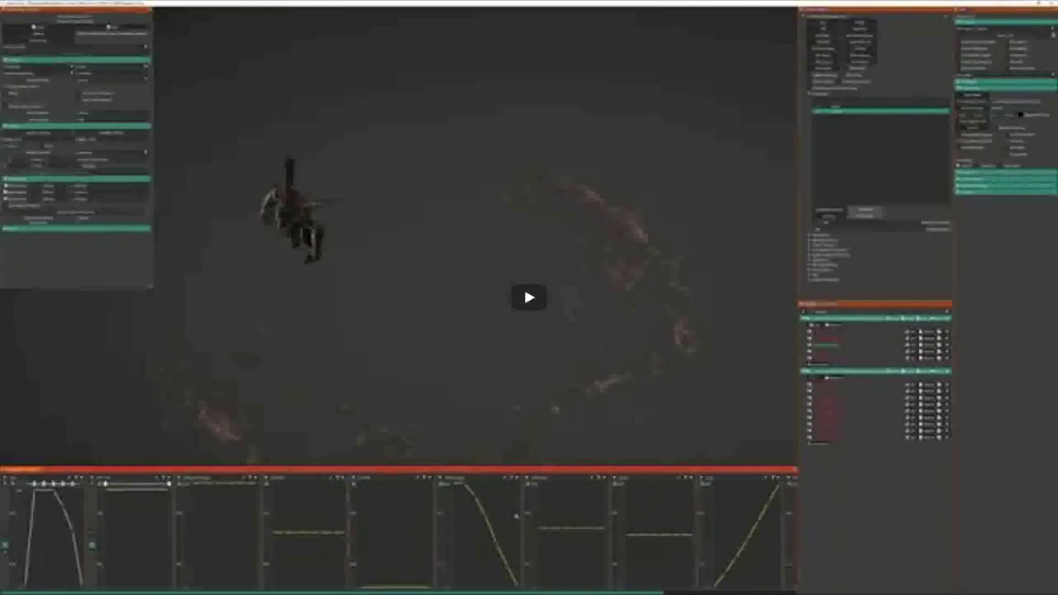
click(537, 308)
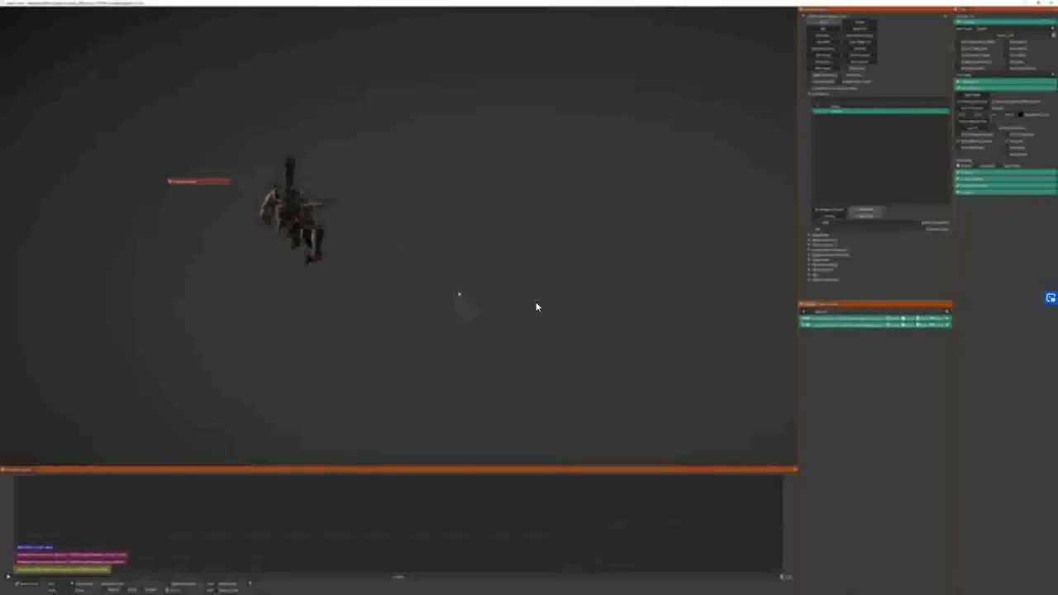
Expand both particle effects, keep only the first effect's third emitter enabled, and open that emitter for editing.
click(826, 305)
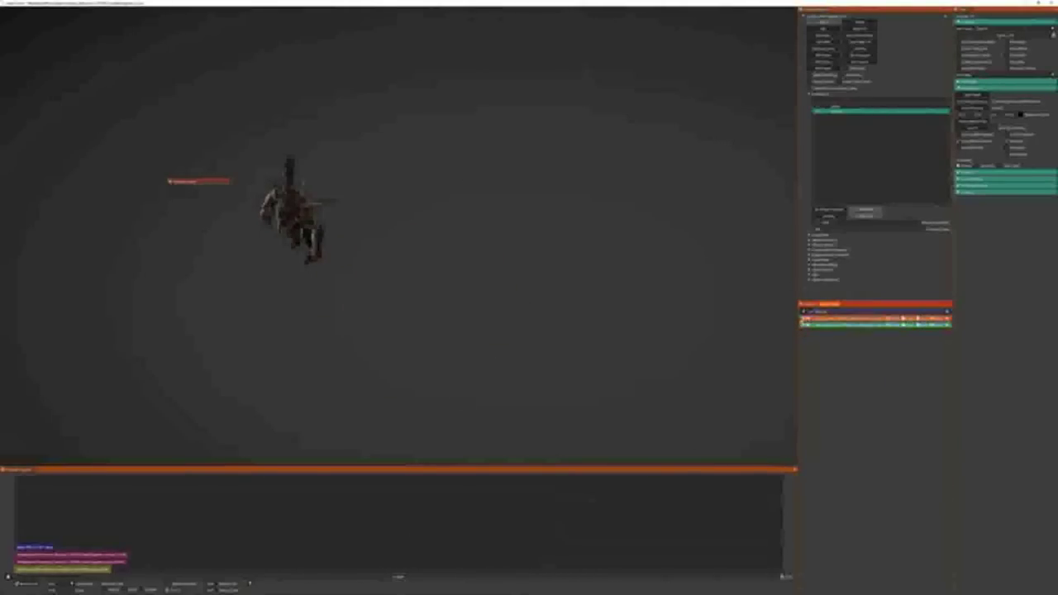
click(803, 324)
click(805, 371)
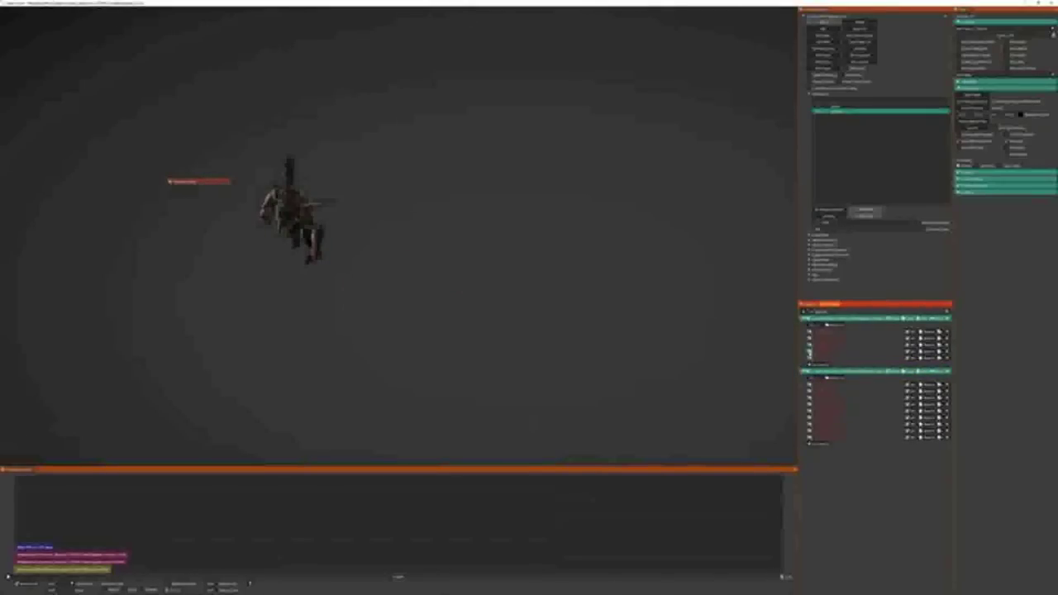
click(809, 352)
click(810, 346)
click(910, 345)
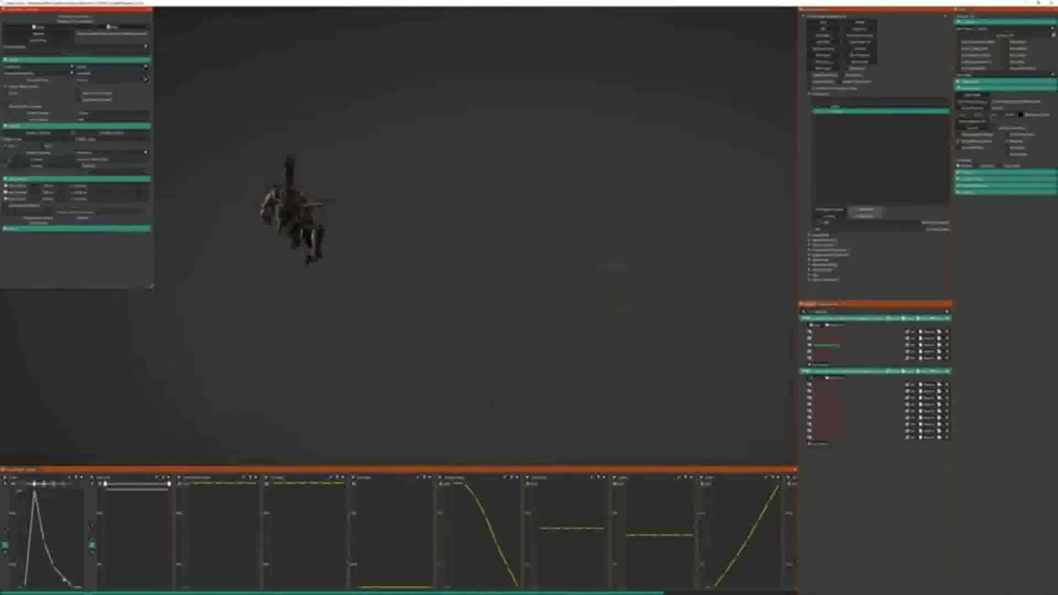
Broaden the emitter's first curve by raising its falling side, and lower the flat fourth curve.
drag(64, 579, 45, 490)
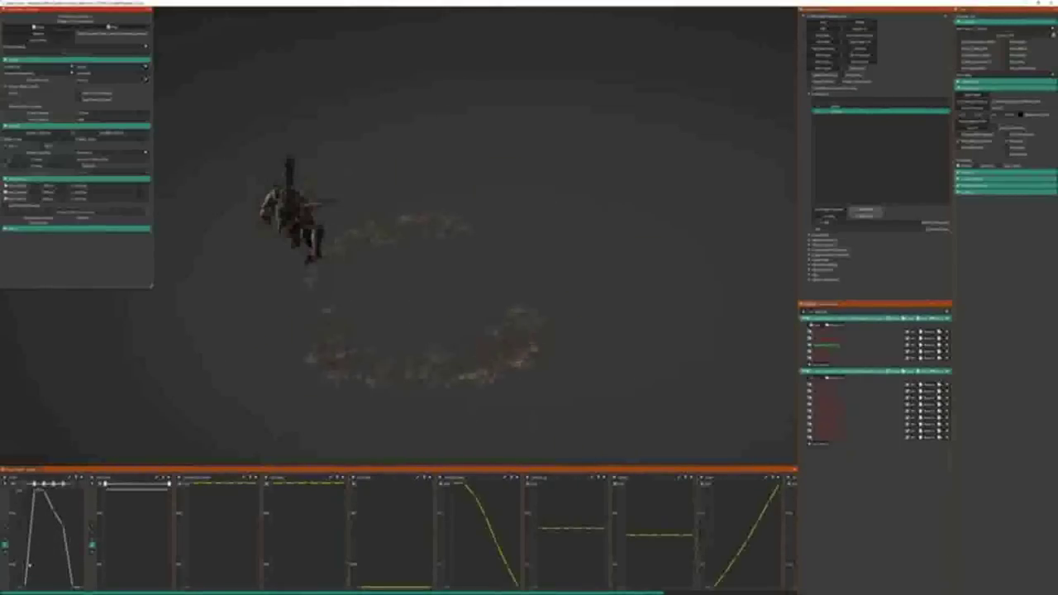
drag(74, 586, 70, 489)
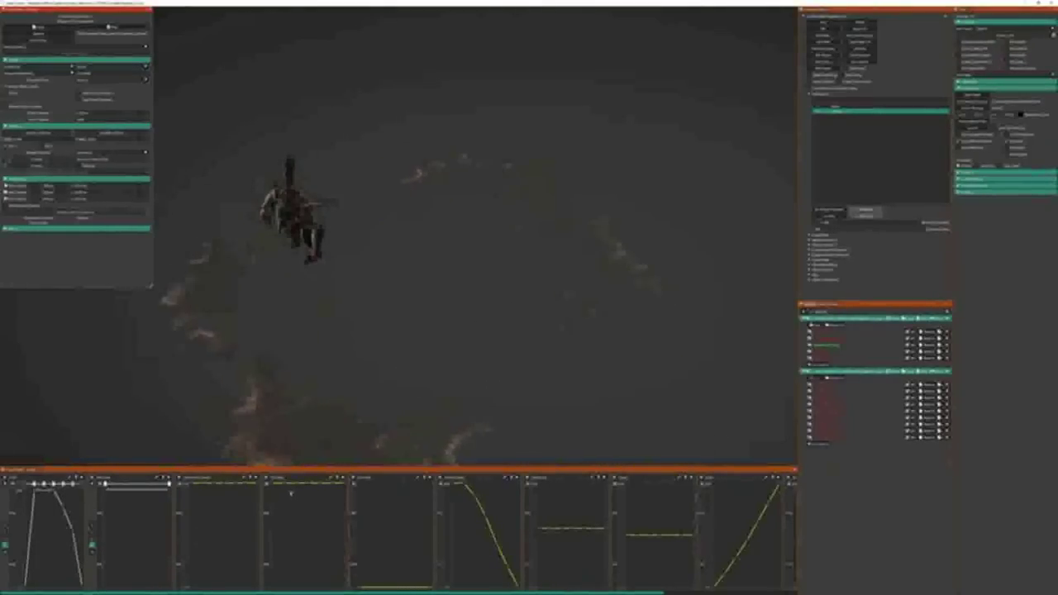
mouse_move(265, 517)
mouse_down()
mouse_move(265, 504)
mouse_move(267, 532)
mouse_up()
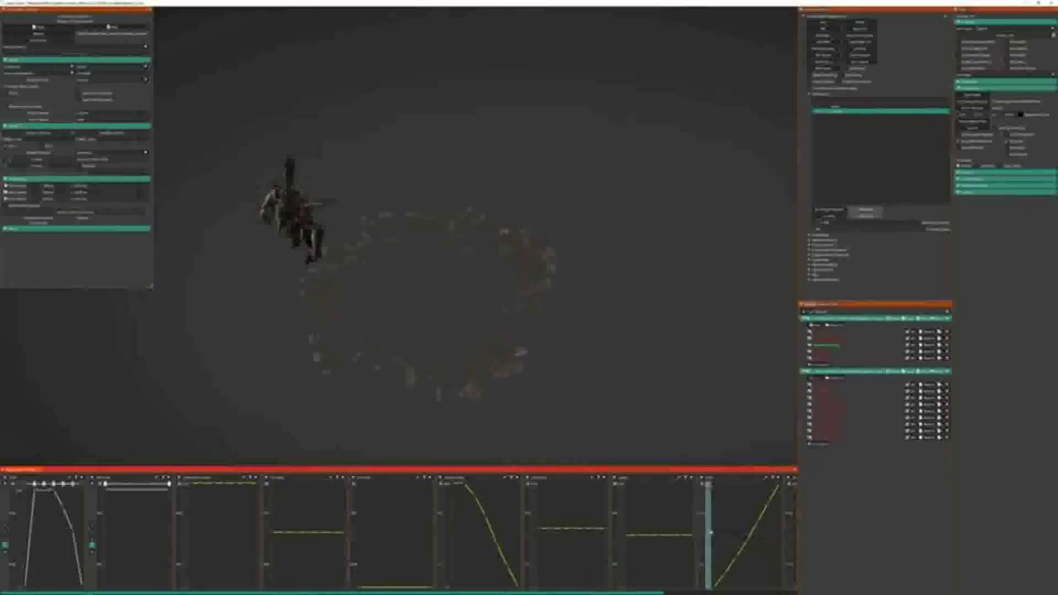
Reshape the emitter's rising ninth curve into a single central peak.
drag(701, 531, 702, 509)
drag(769, 513, 773, 558)
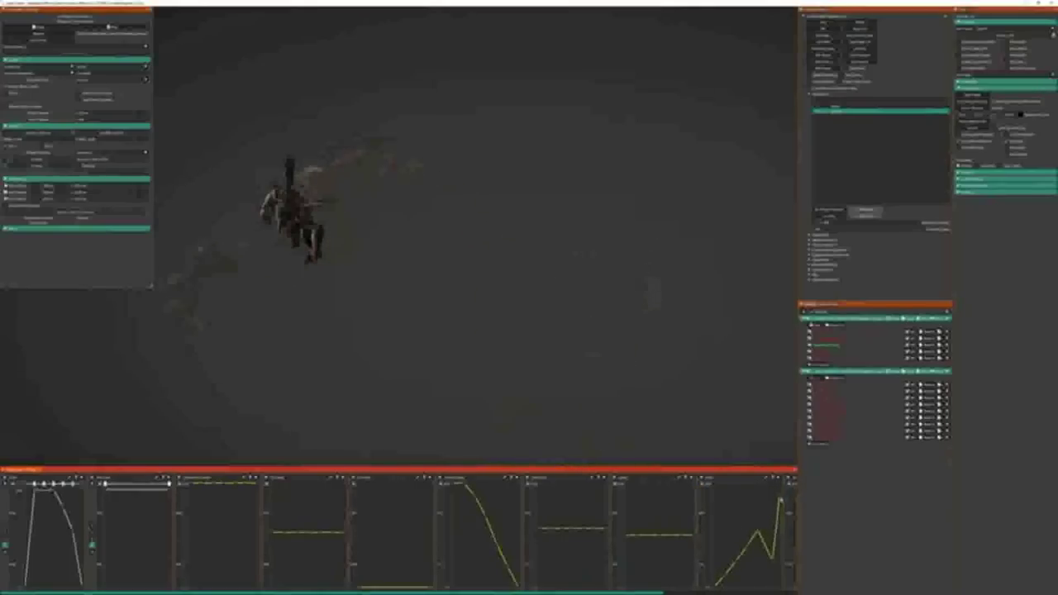
drag(780, 499, 780, 579)
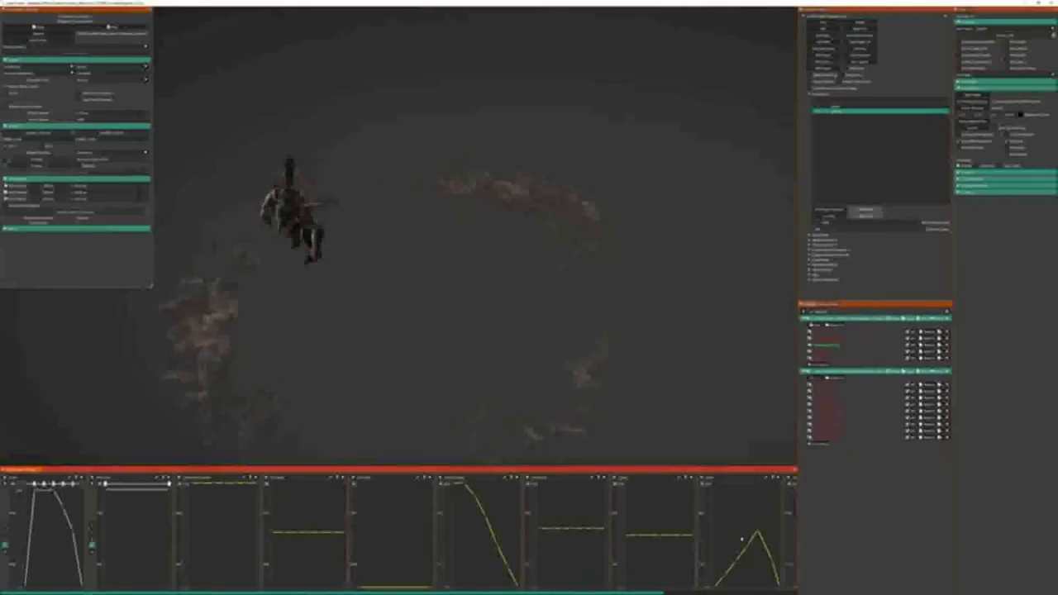
drag(741, 538, 744, 500)
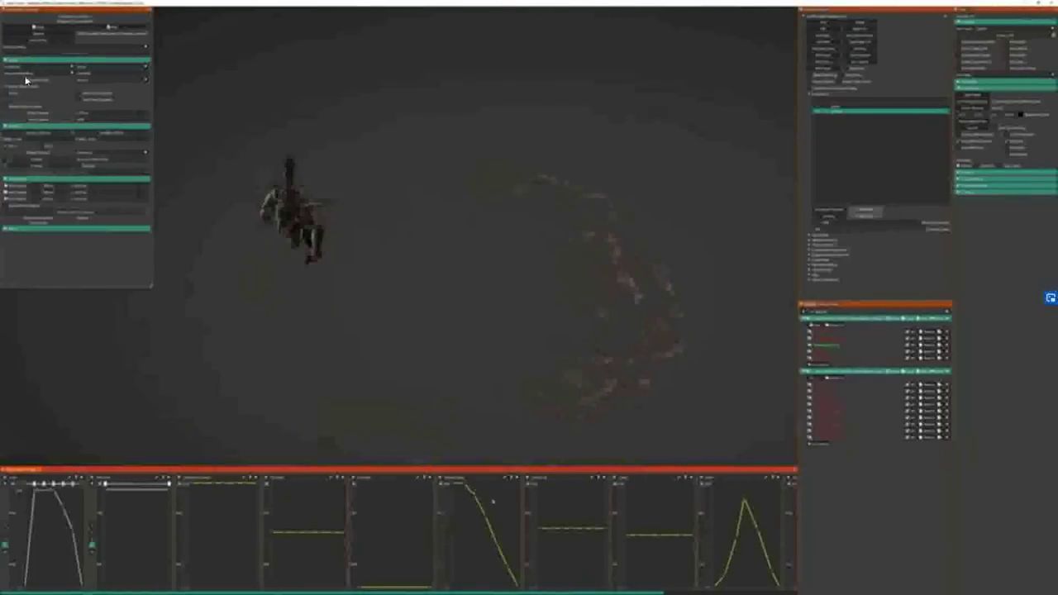
drag(440, 522, 439, 499)
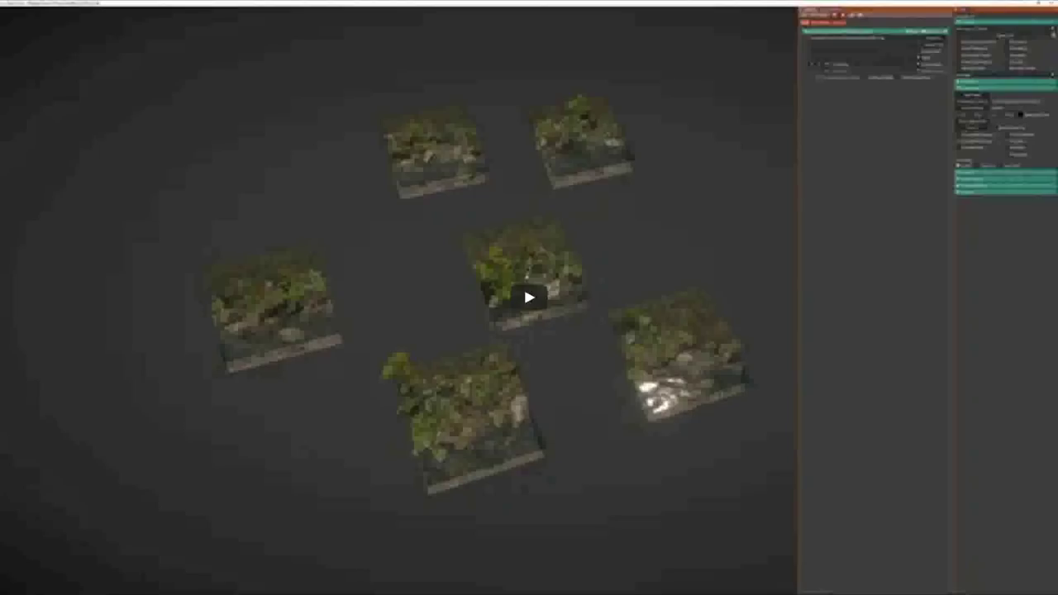
Place copies of the rock-and-foliage tile around the central one.
click(572, 281)
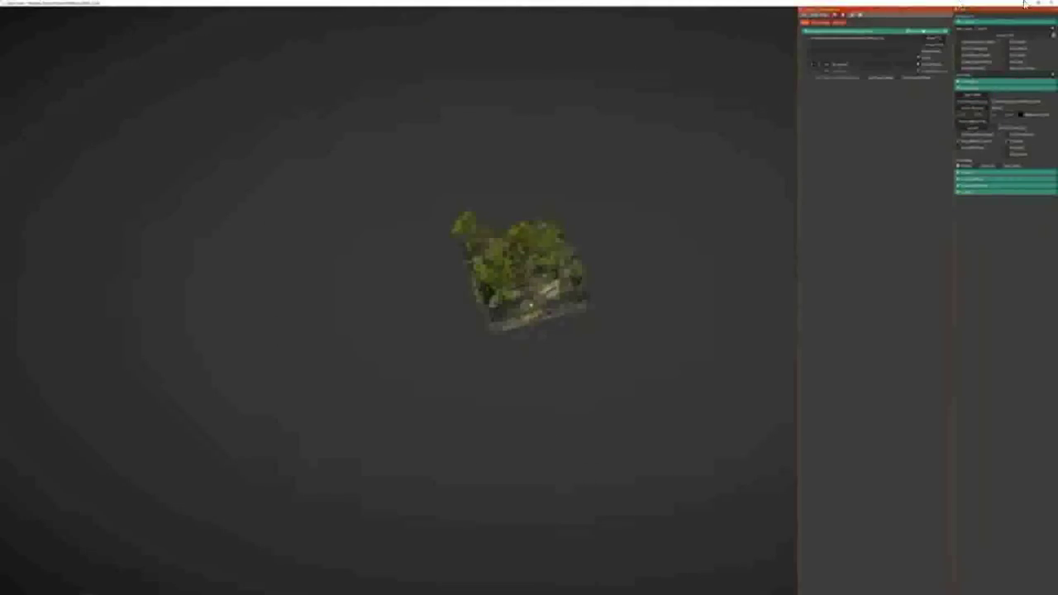
drag(556, 329, 289, 356)
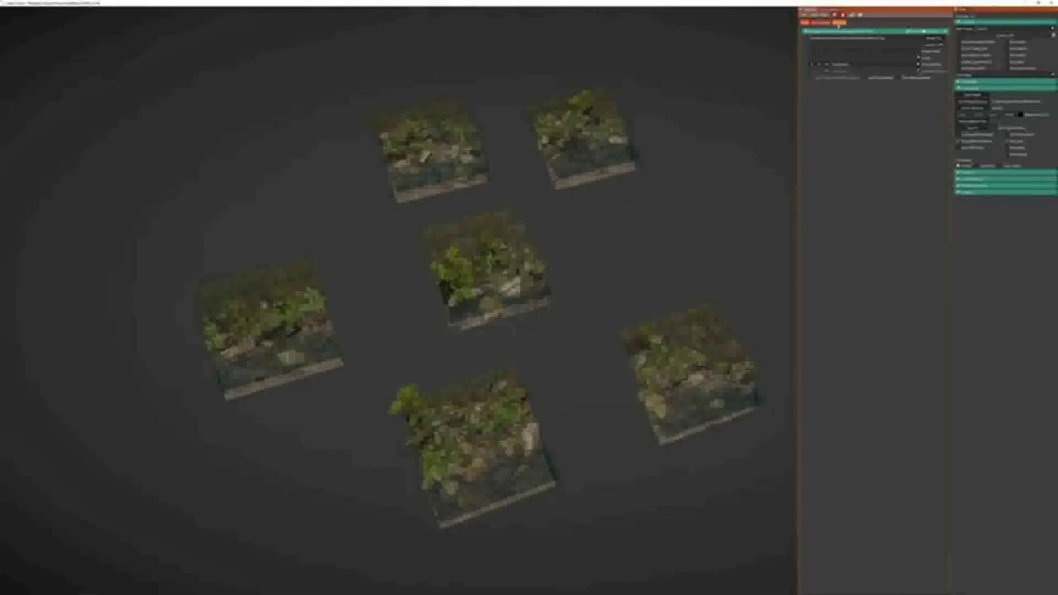
Show the central tile's green and yellow overlay, choose the red marker, and raise the first brush slider.
click(839, 22)
scroll(499, 237, up, 6)
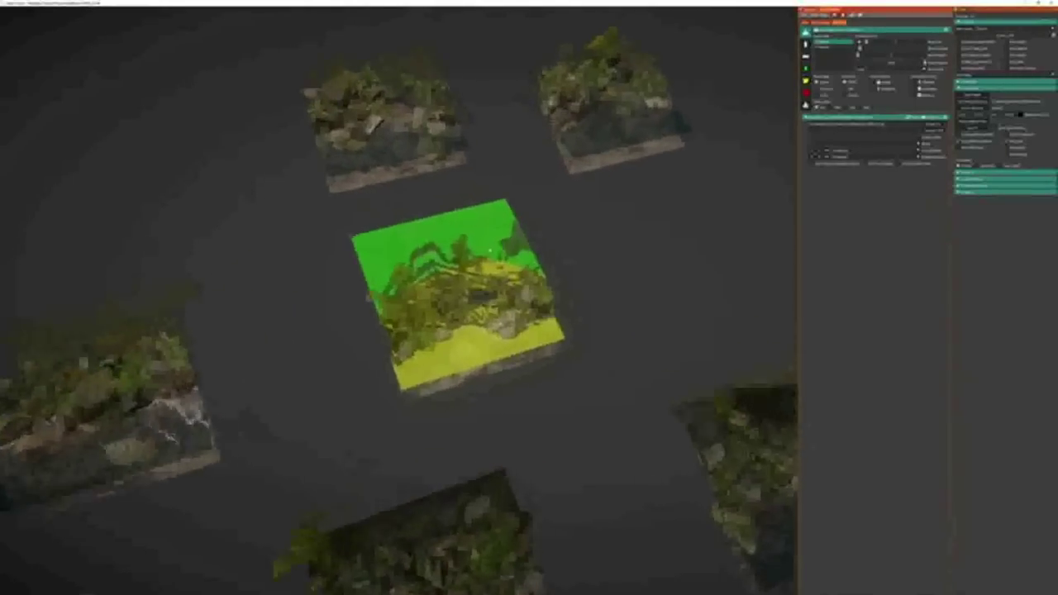
middle_drag(500, 236, 503, 319)
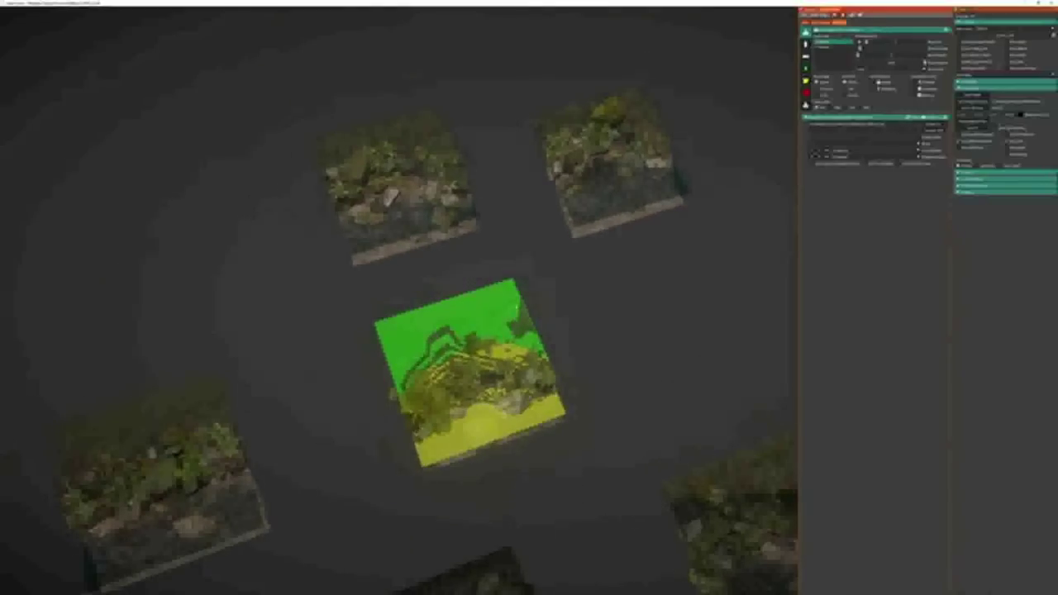
click(805, 92)
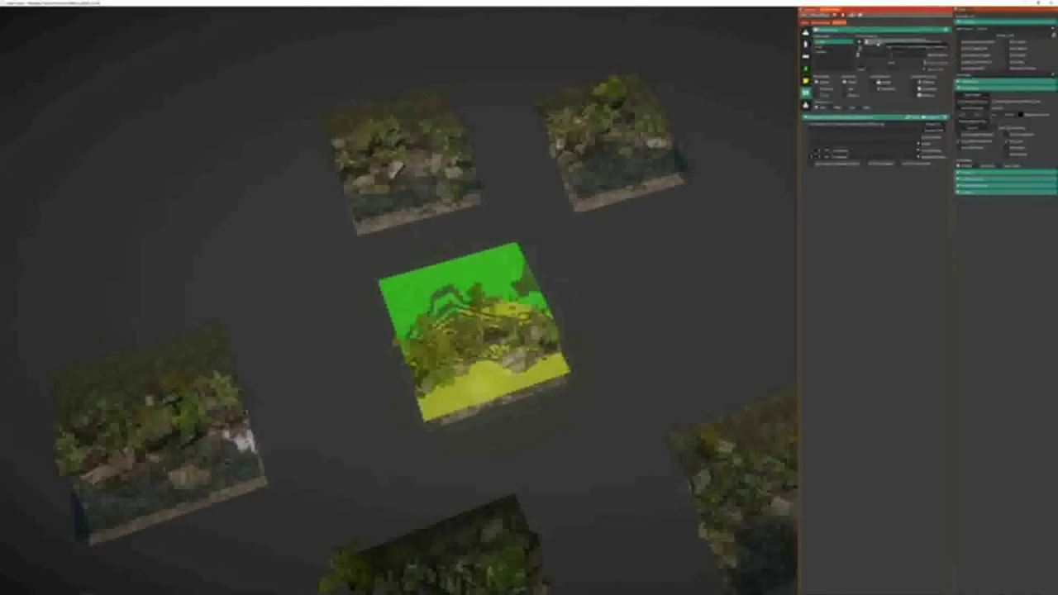
drag(881, 44, 884, 42)
mouse_move(422, 304)
mouse_down()
mouse_move(441, 321)
mouse_move(433, 305)
mouse_move(431, 332)
mouse_move(415, 306)
mouse_move(451, 295)
mouse_move(406, 311)
mouse_up()
Cycle the central tile's overlay tools through the yellow marker, the green marker and the second tool.
click(806, 82)
click(806, 70)
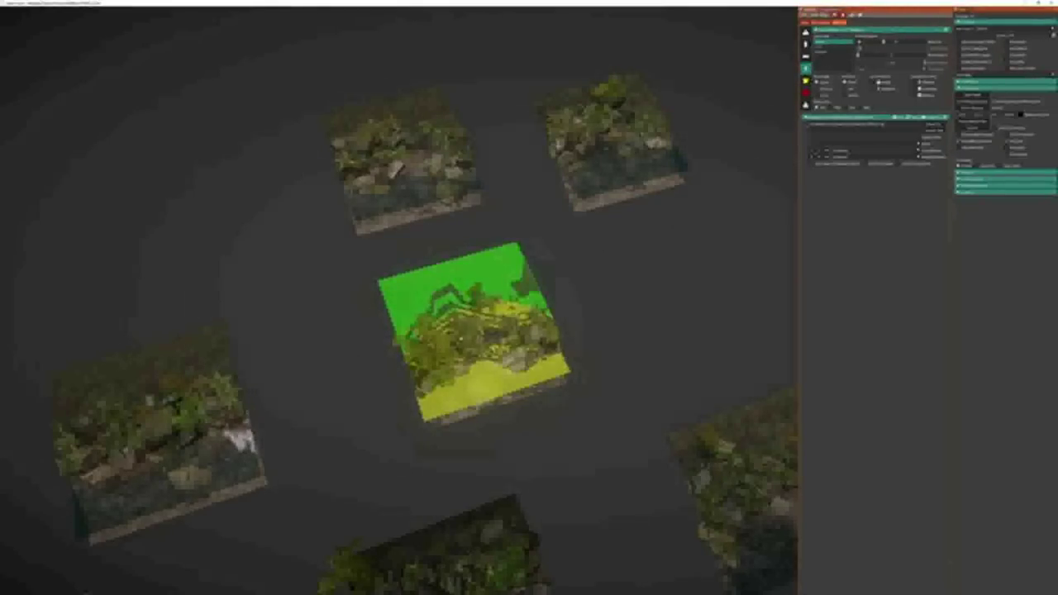
middle_drag(492, 331, 512, 351)
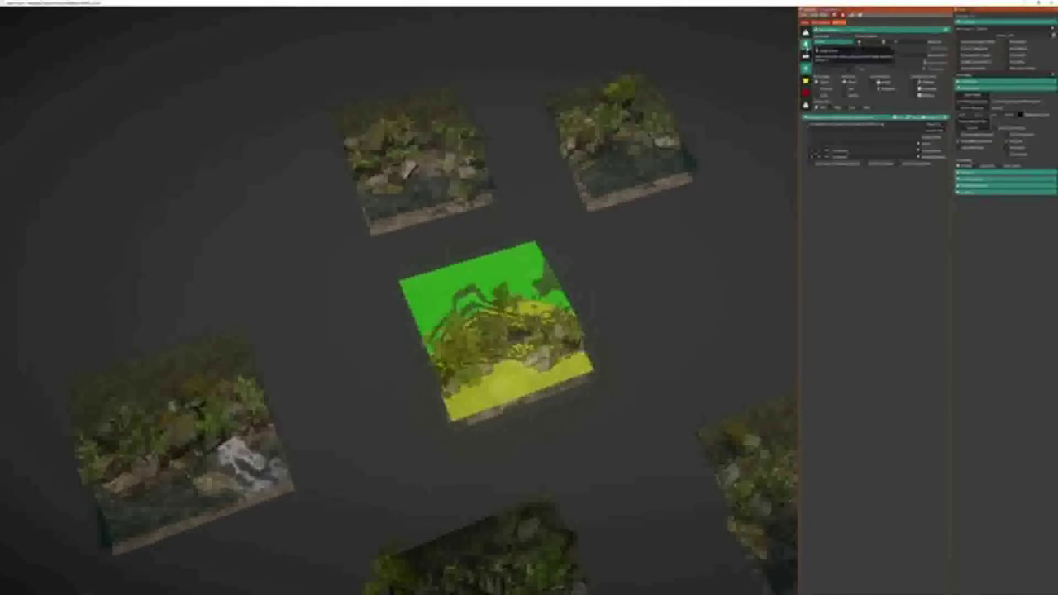
click(806, 46)
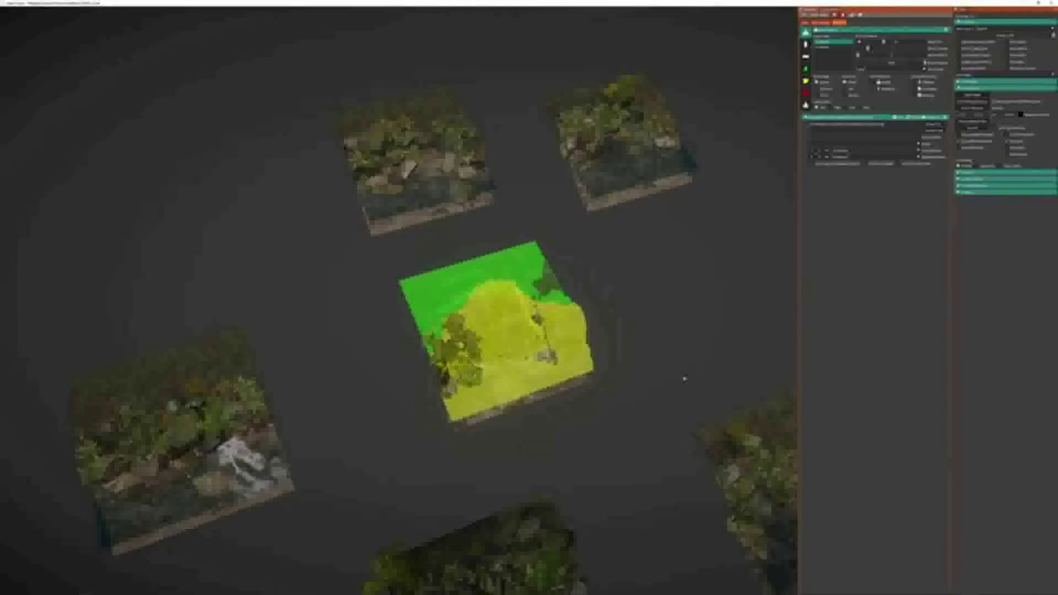
middle_drag(645, 378, 643, 384)
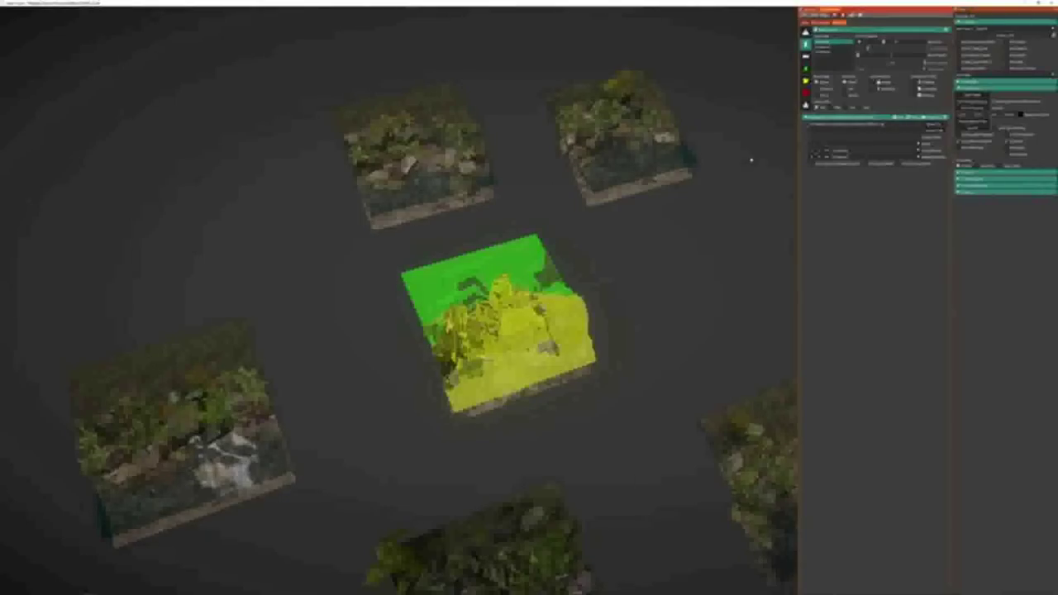
key(s)
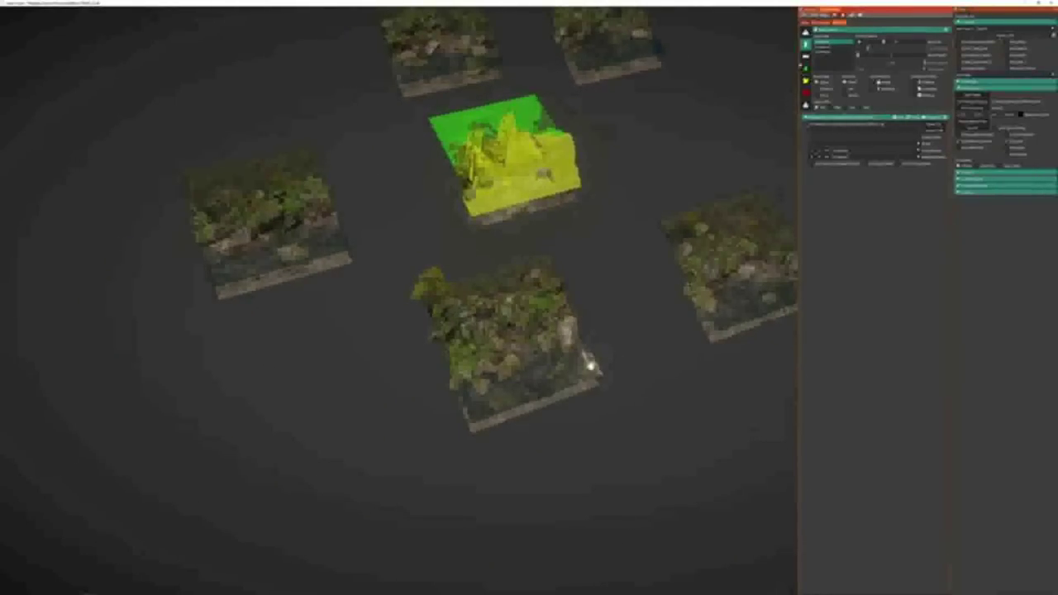
Switch back to moving tiles and join the separate right-hand tile to the right side of the front tile.
click(819, 23)
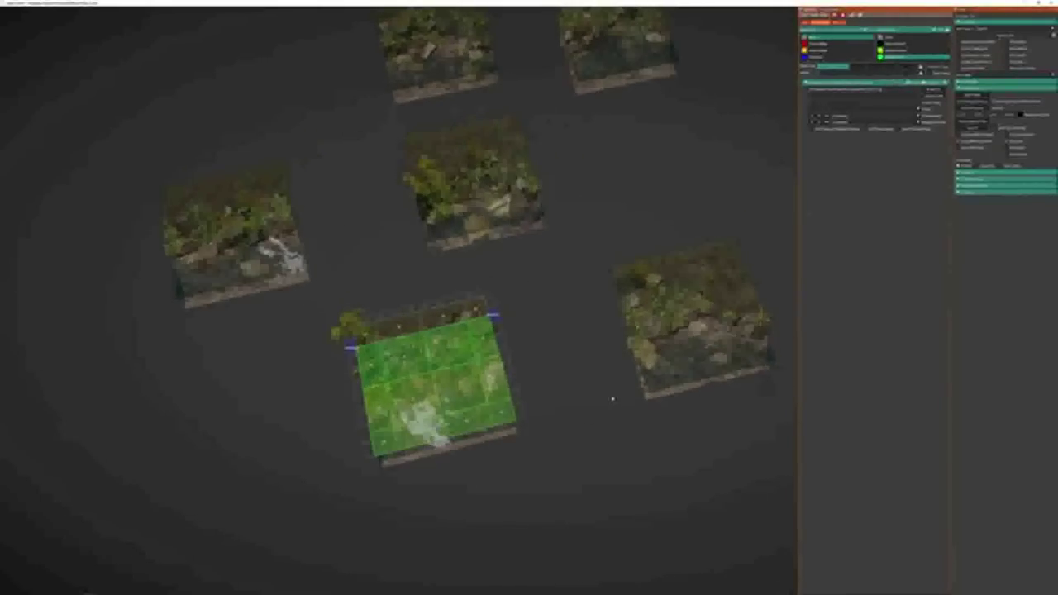
click(653, 347)
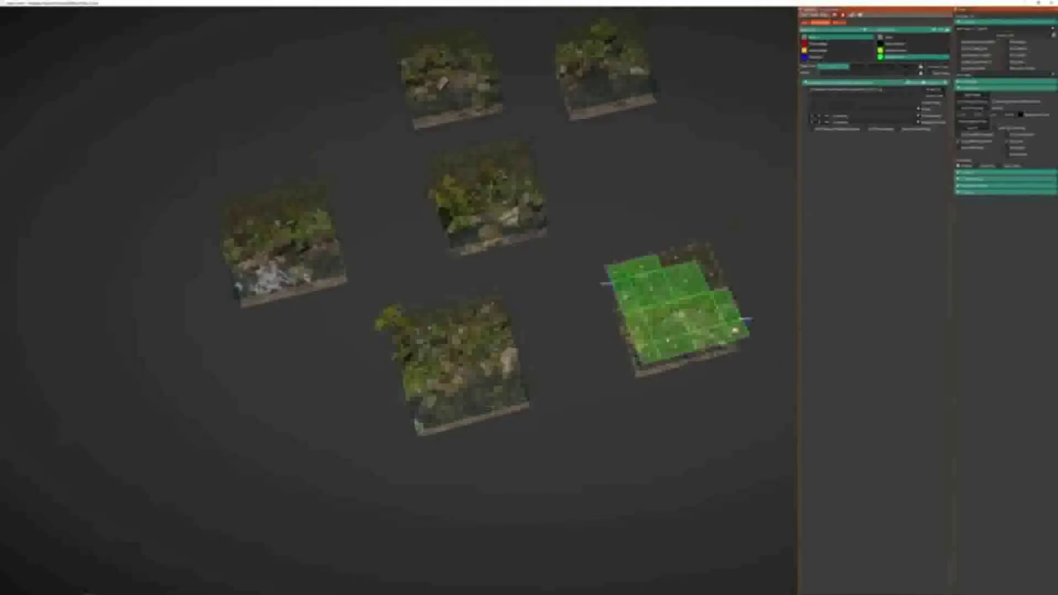
click(520, 389)
click(657, 343)
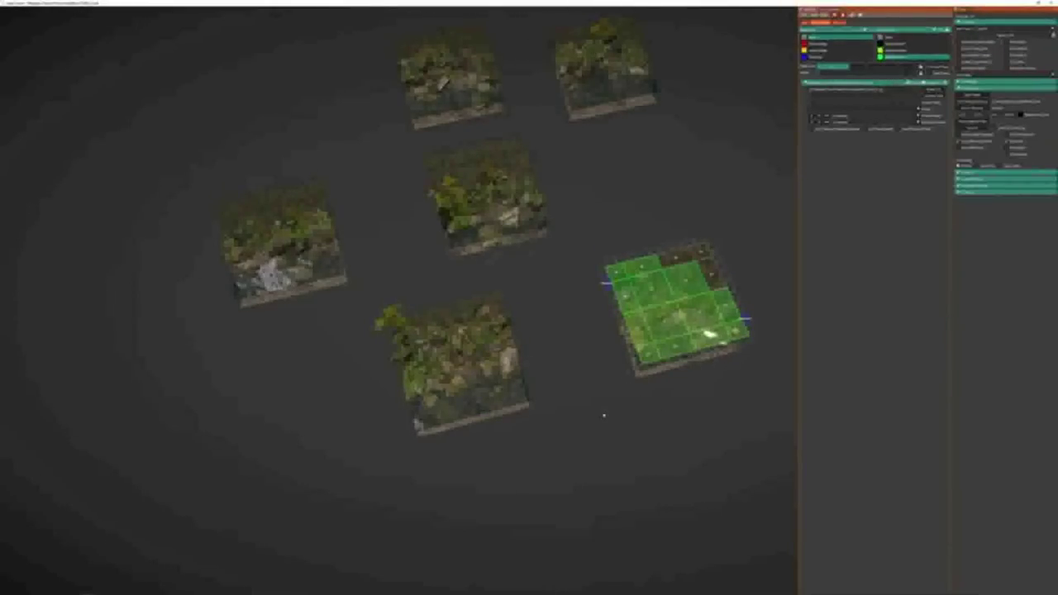
drag(696, 405, 595, 449)
click(611, 457)
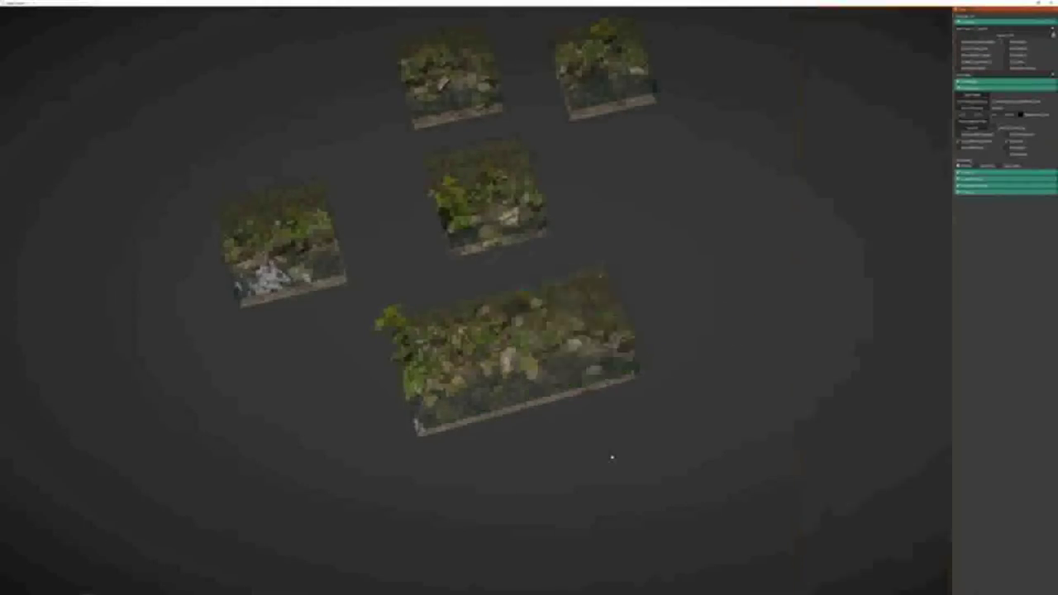
Move the central tile to the right end of the two-tile row.
key(w)
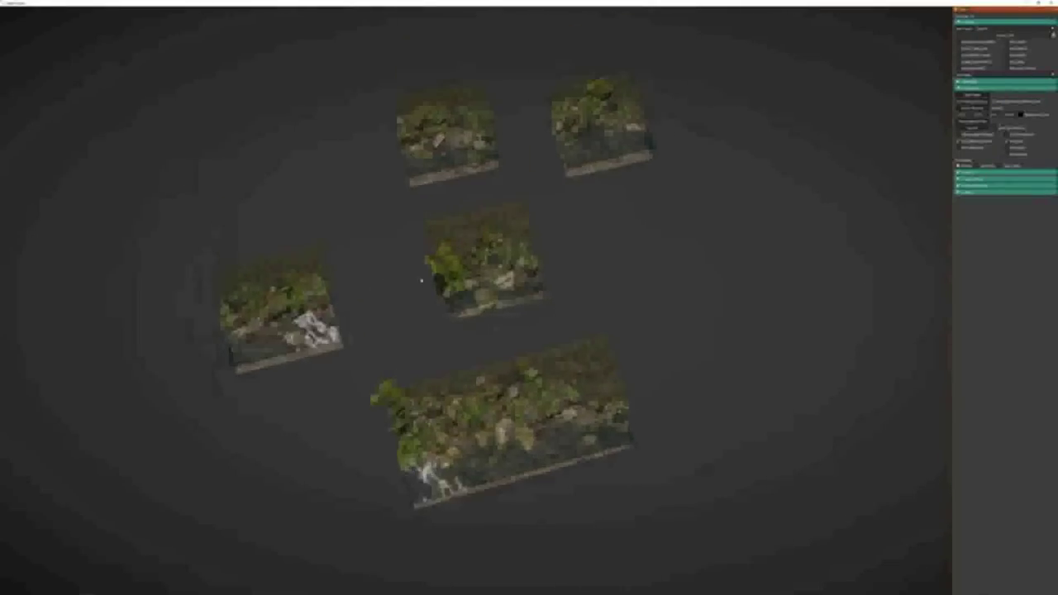
key(d)
click(452, 314)
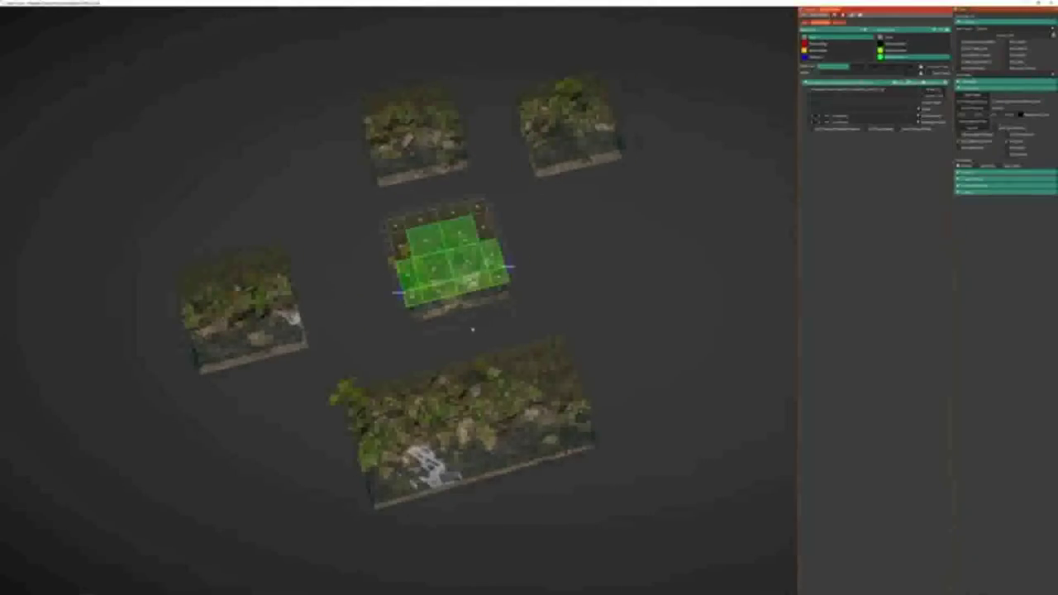
drag(473, 329, 667, 463)
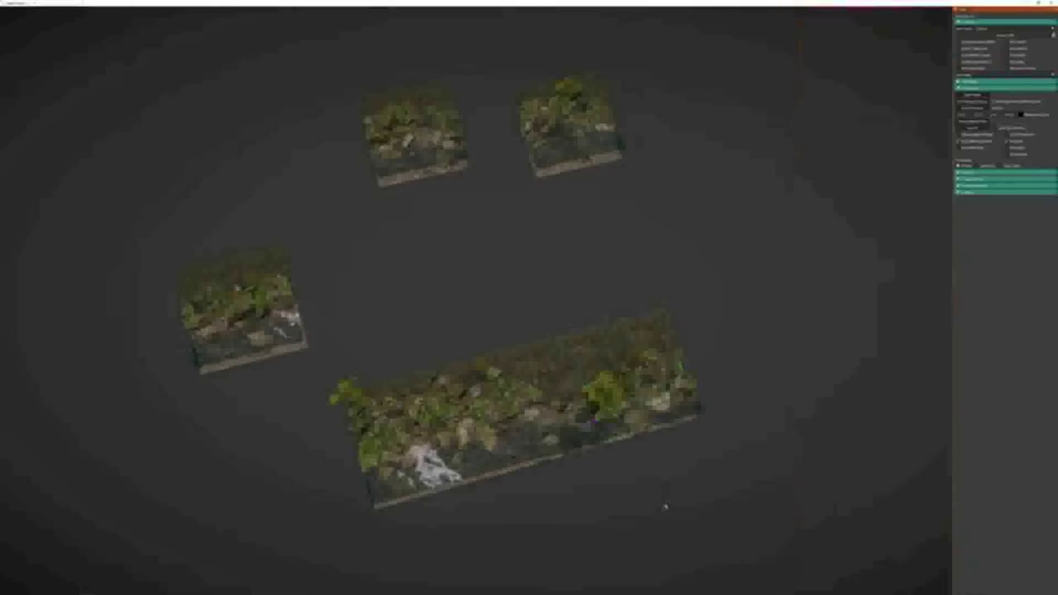
Move the isolated left-hand tile onto the left end of the front row.
key(a)
scroll(536, 319, down, 1)
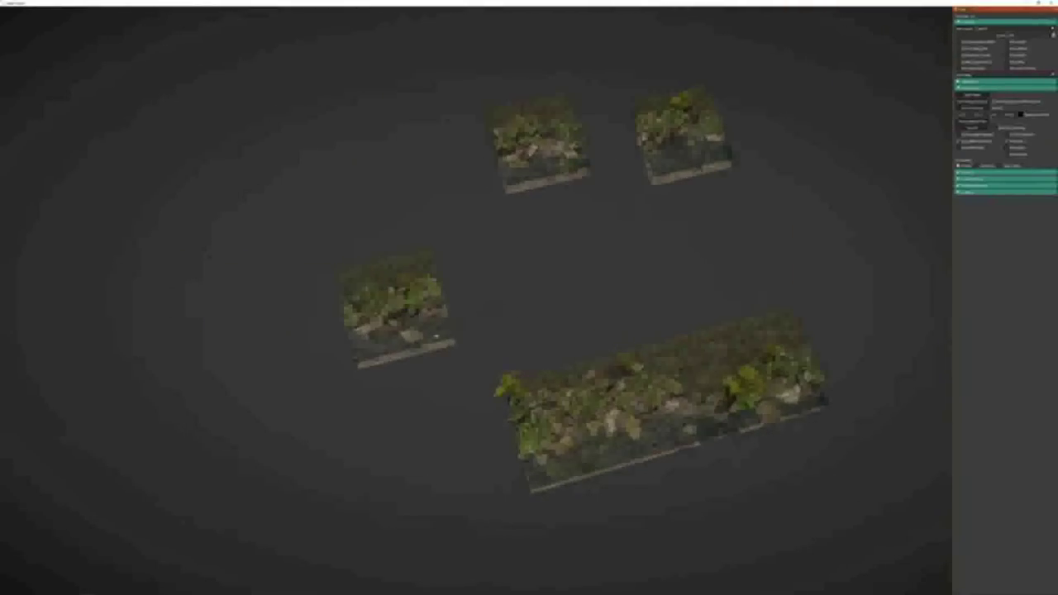
click(437, 336)
drag(418, 369, 508, 516)
key(s)
click(569, 462)
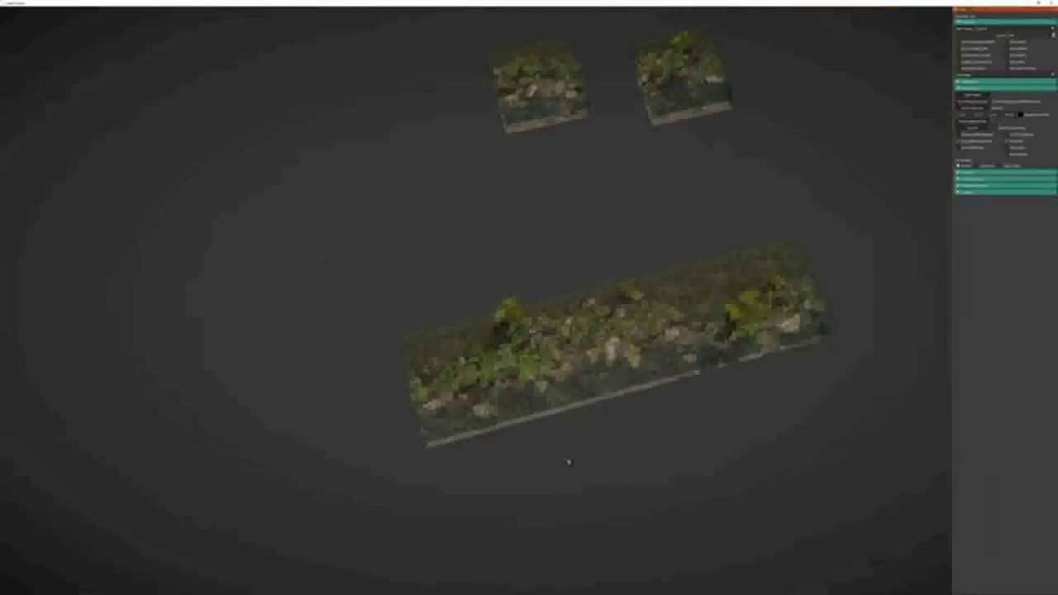
Detach the leftmost tile from the front row and place it apart, up and to the left.
scroll(520, 426, up, 1)
click(529, 423)
click(491, 451)
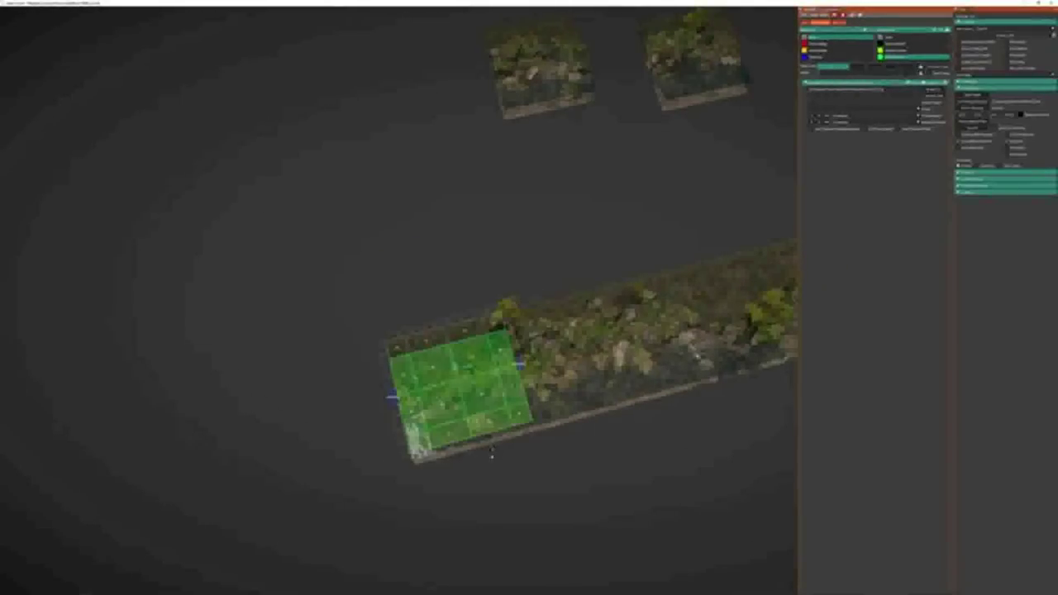
drag(489, 452, 404, 265)
Move the back right tile onto the left end of the front row, and select the remaining back tile.
click(579, 77)
mouse_move(569, 121)
mouse_down()
mouse_move(559, 135)
mouse_move(571, 118)
mouse_up()
click(693, 116)
click(685, 58)
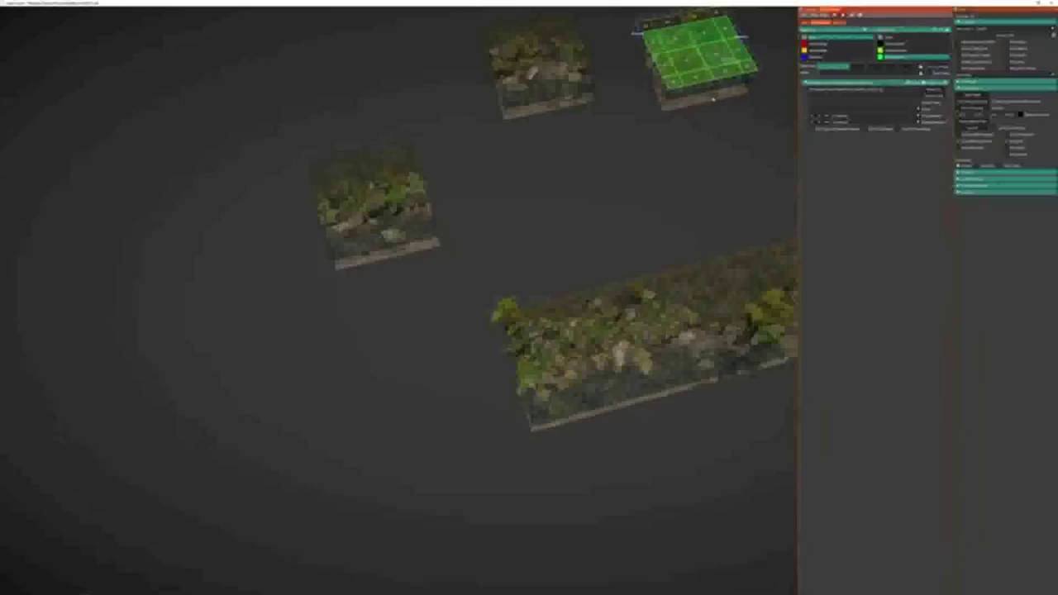
drag(714, 103, 524, 504)
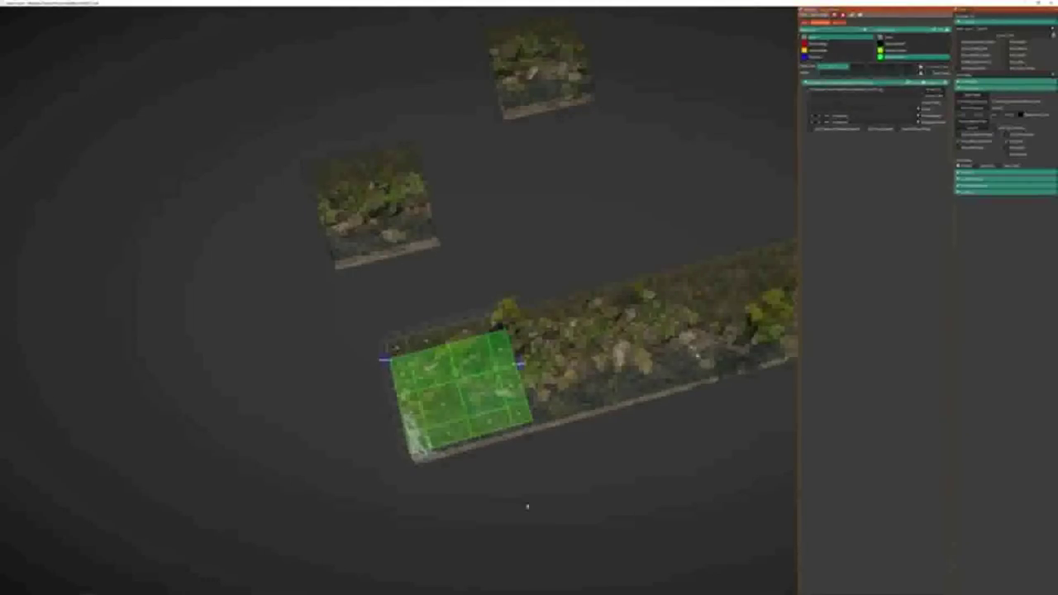
click(405, 240)
click(520, 101)
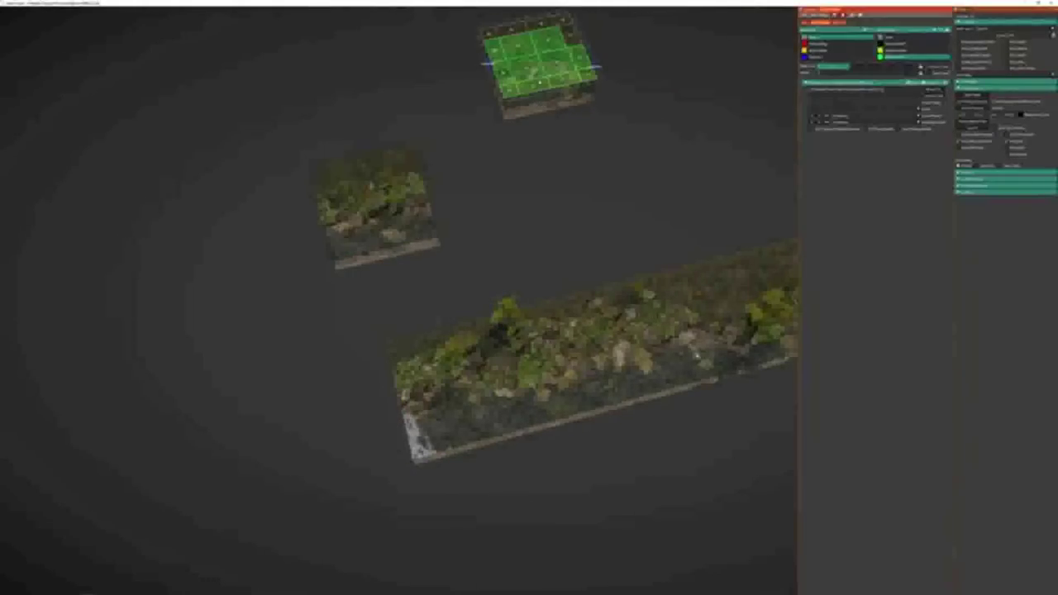
click(553, 144)
middle_drag(540, 217, 531, 247)
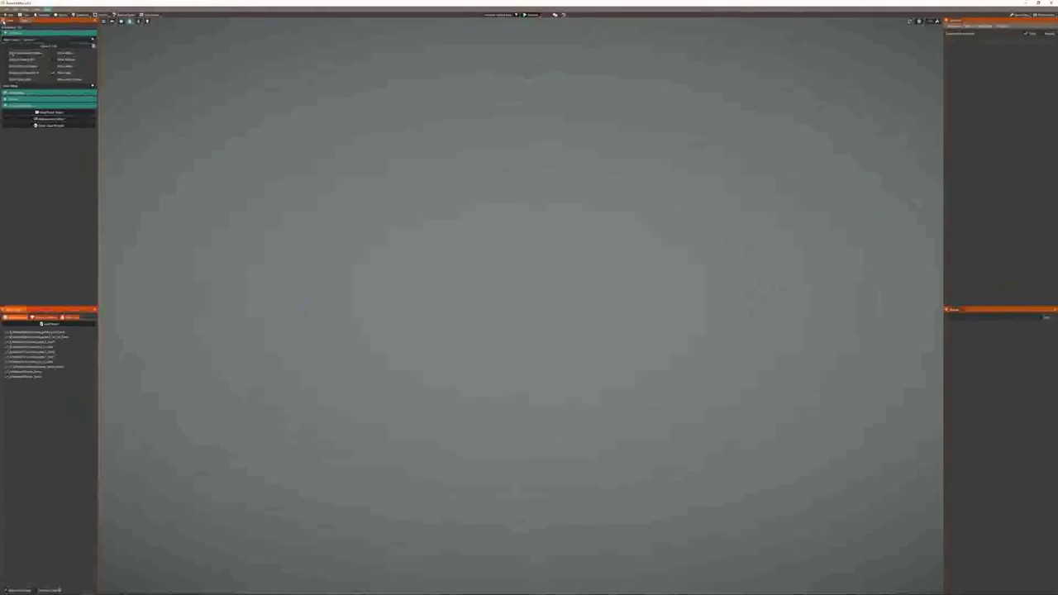
Switch to the room editor and open the cave room with the wide stairs, viewing it from above.
click(7, 9)
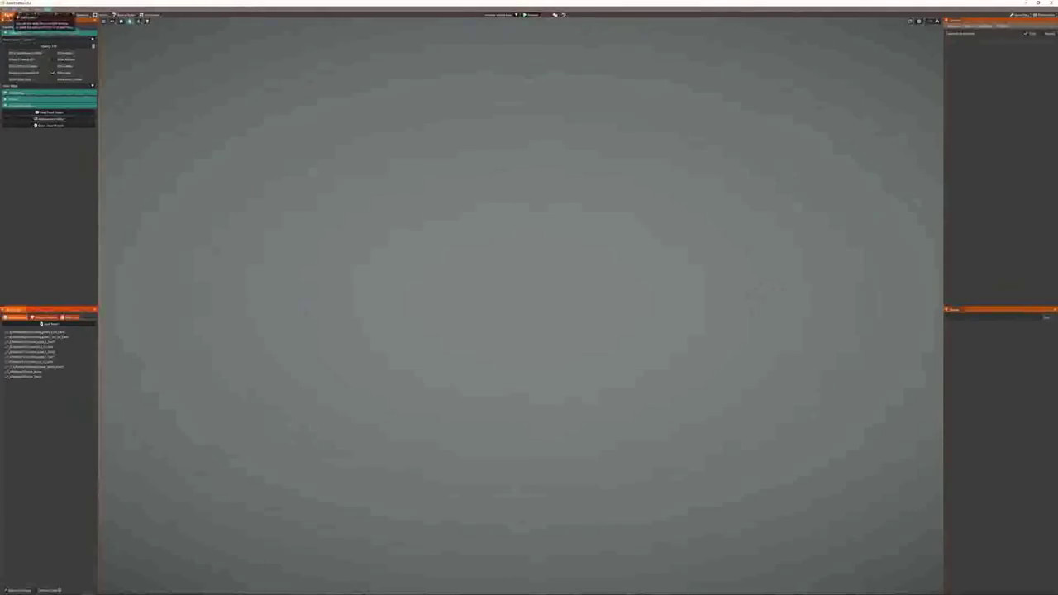
click(11, 22)
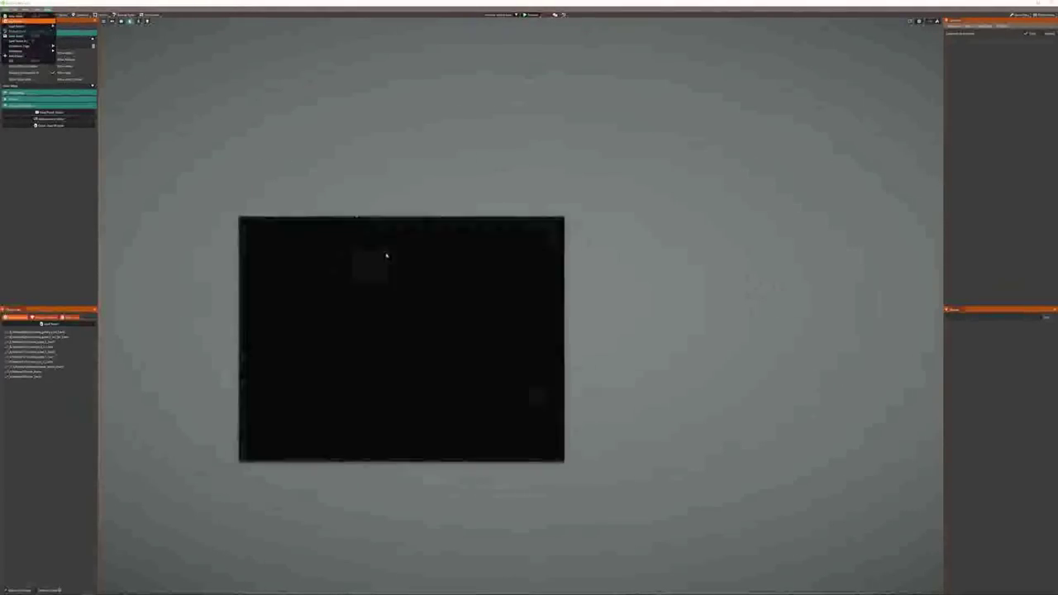
double_click(364, 311)
middle_drag(508, 390, 937, 404)
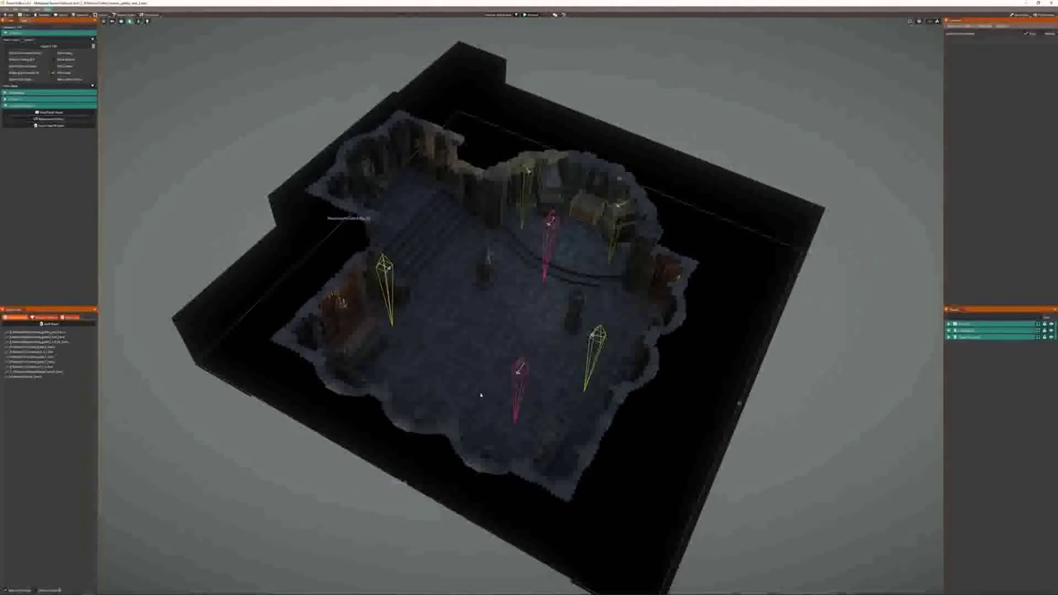
Open another cave room and a large walled room, and examine their layouts and placed lights.
key(ctrl+o)
double_click(337, 315)
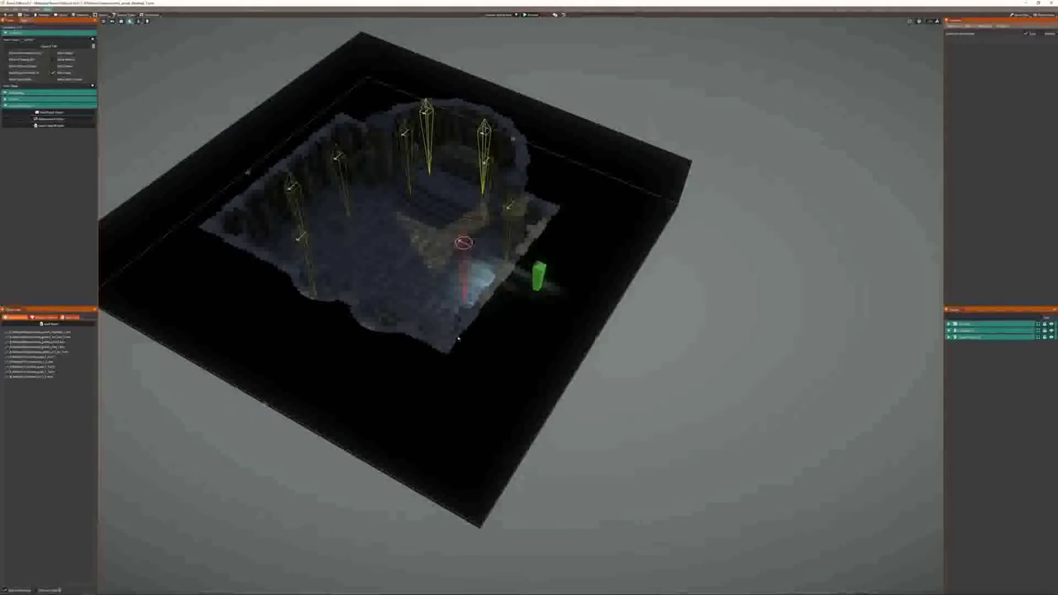
middle_drag(459, 338, 324, 441)
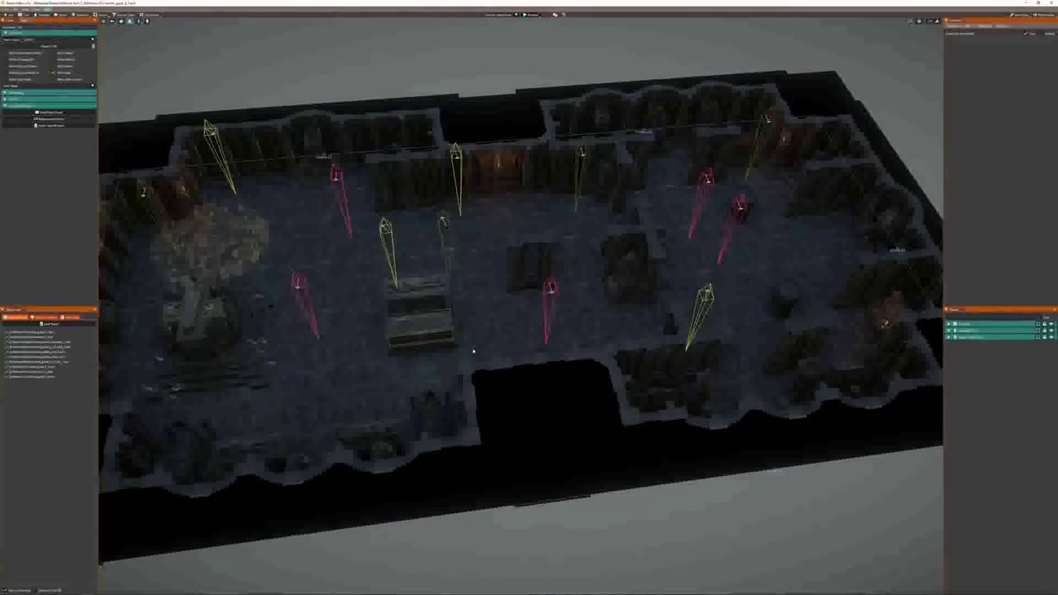
key(s)
right_drag(474, 351, 526, 368)
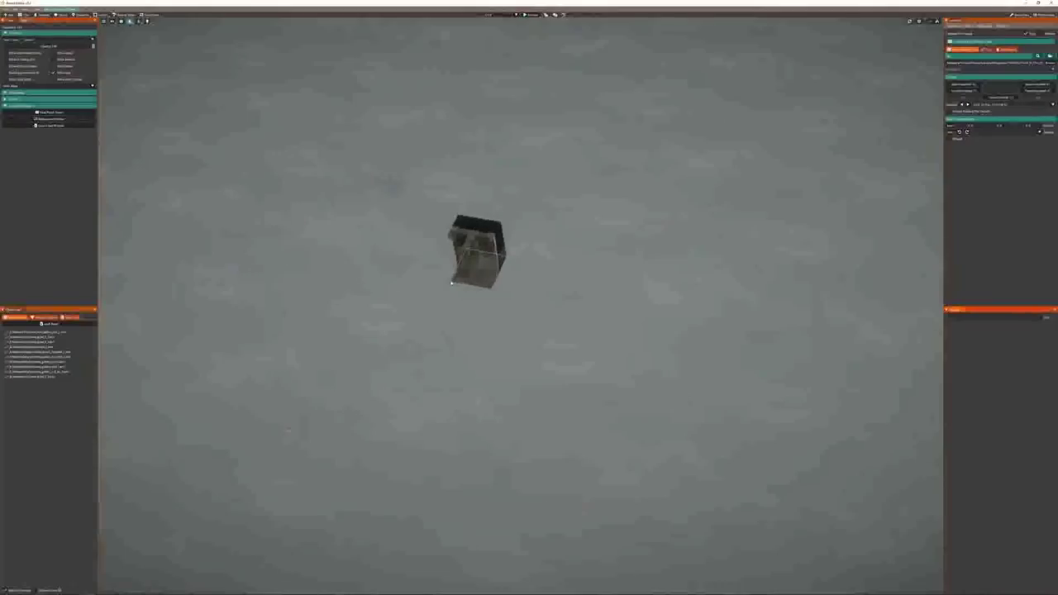
Place stone wall tiles side by side in the empty room to form a straight wall.
click(393, 285)
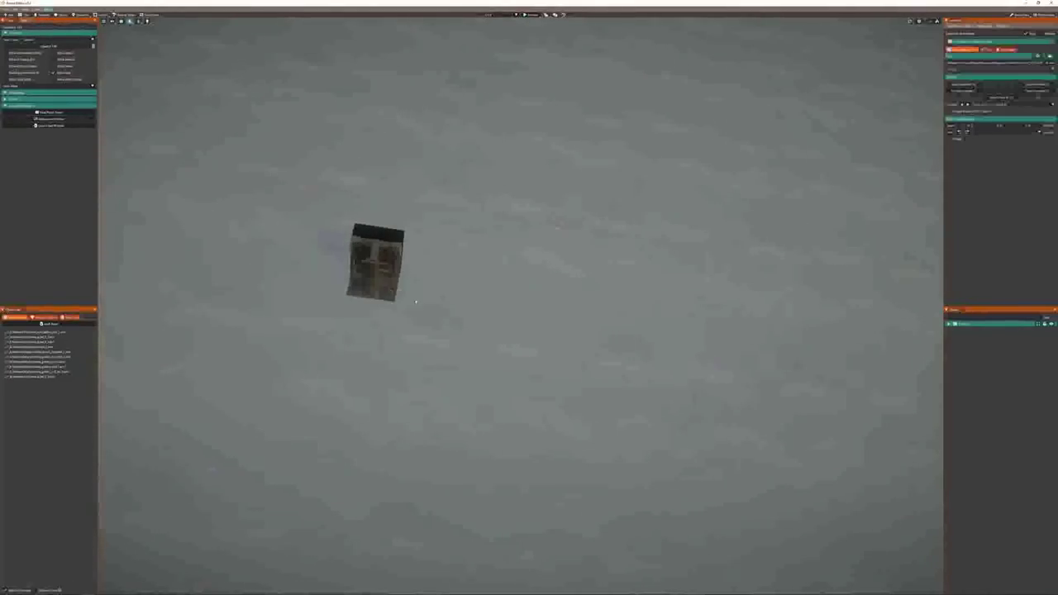
middle_drag(418, 300, 485, 277)
click(478, 266)
click(521, 269)
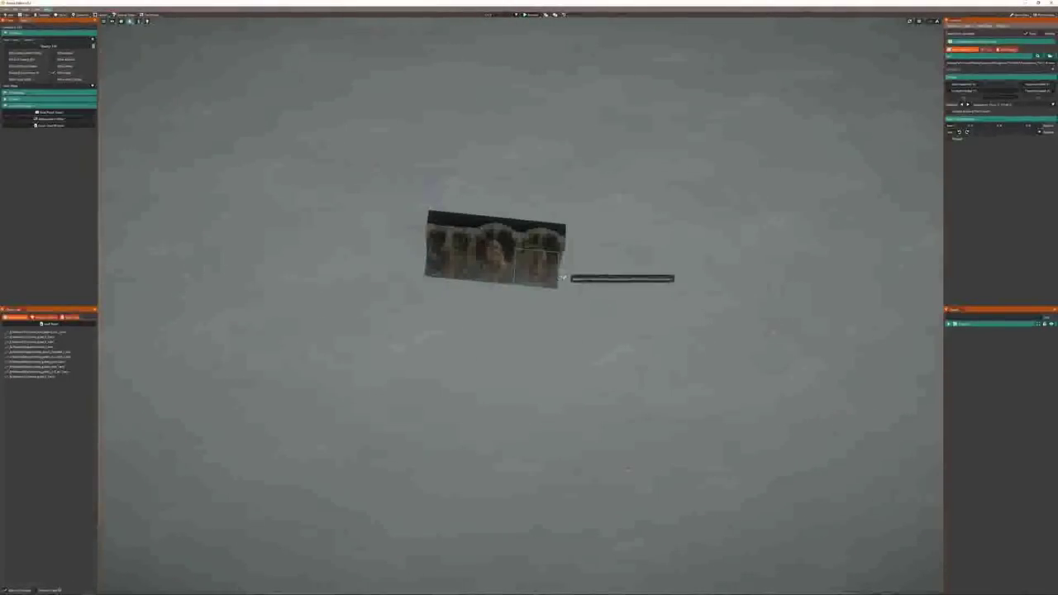
click(564, 276)
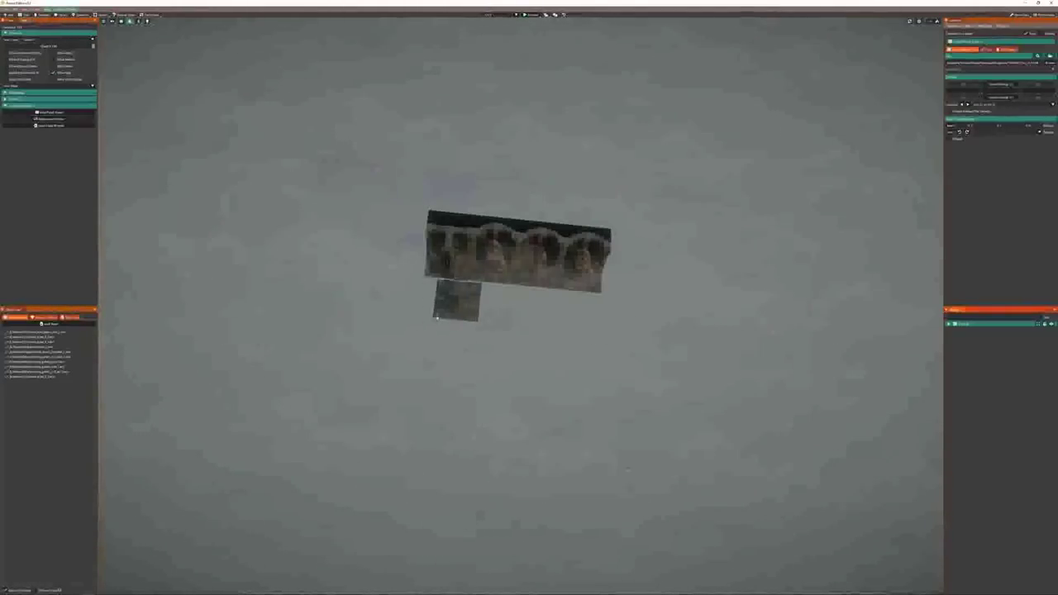
Extend a floor strip one tile wide downward from the left end of the wall.
key(Delete)
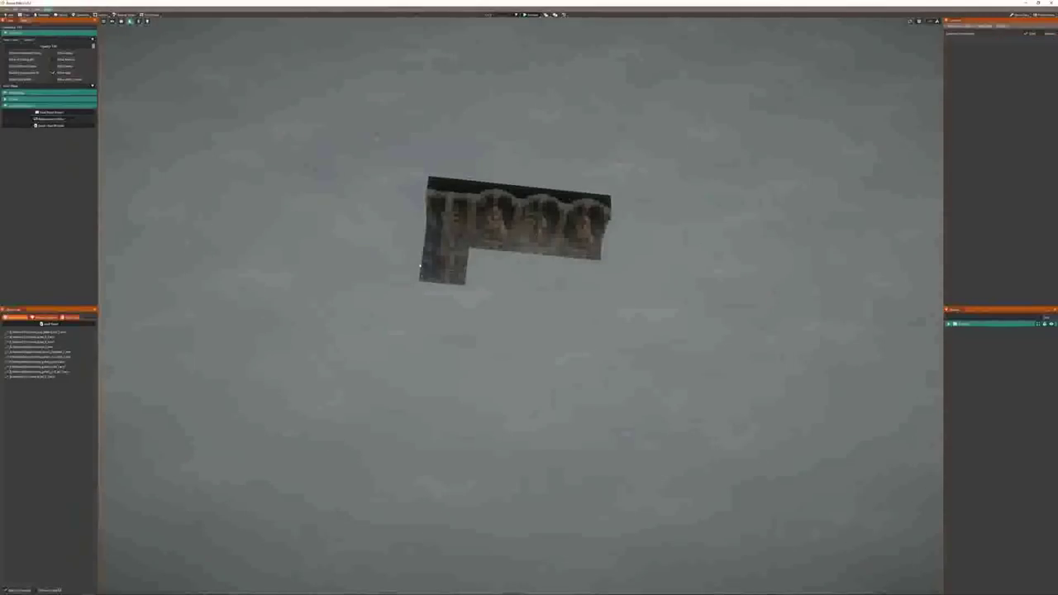
click(447, 280)
drag(448, 293, 444, 309)
click(483, 358)
key(s)
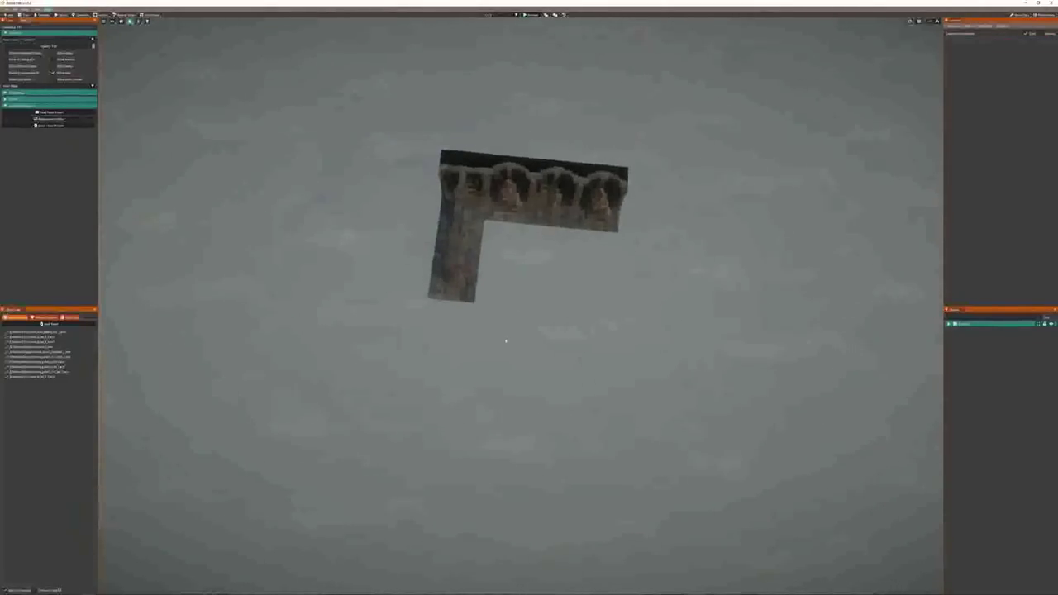
Continue the wall to the left of the floor strip and add a large square floor tile at the strip's lower end.
key(a)
key(w)
key(w)
click(533, 290)
click(512, 296)
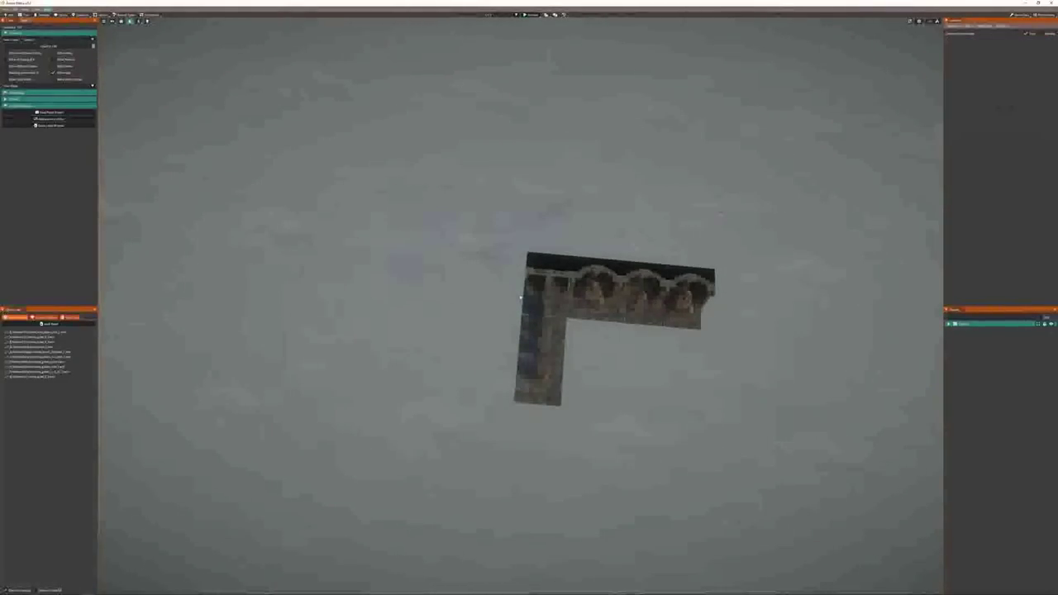
click(530, 294)
drag(530, 292, 462, 286)
click(446, 370)
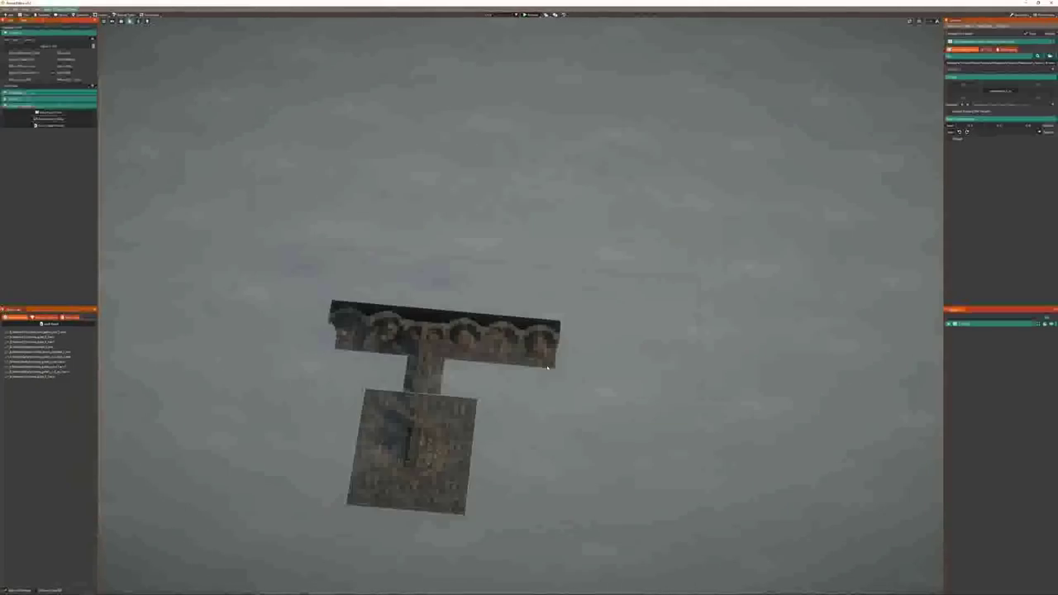
Place the large square floor tile directly under the wall, to the right of the narrow floor strip.
drag(353, 513, 430, 473)
click(429, 473)
right_click(590, 466)
key(d)
key(s)
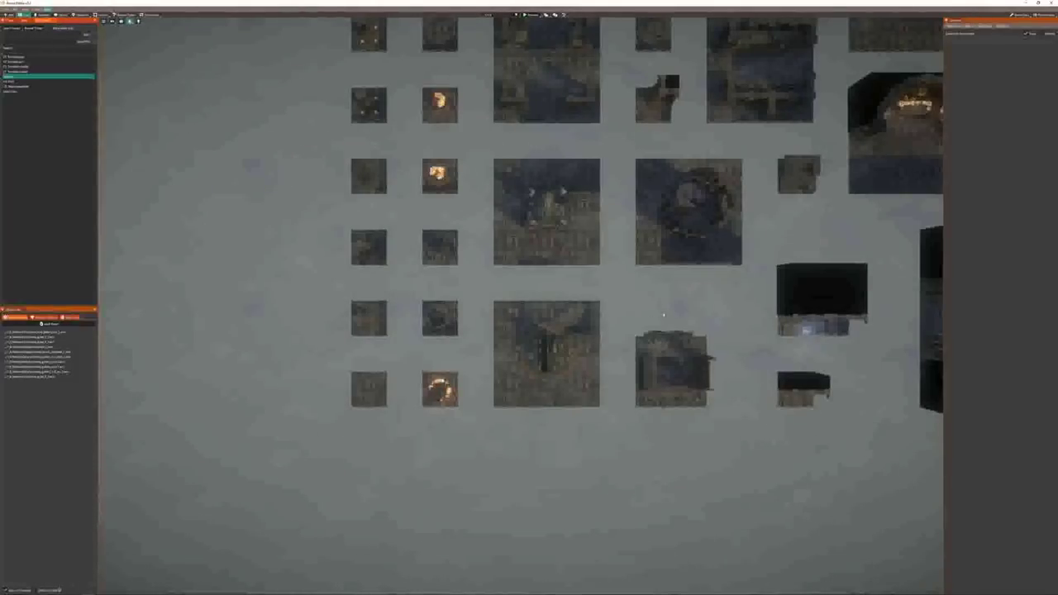
Look through the tile collection and pick a small square floor tile for filling the room's floor.
middle_drag(676, 361, 572, 361)
key(d)
scroll(572, 362, up, 2)
key(w)
scroll(572, 362, down, 3)
key(a)
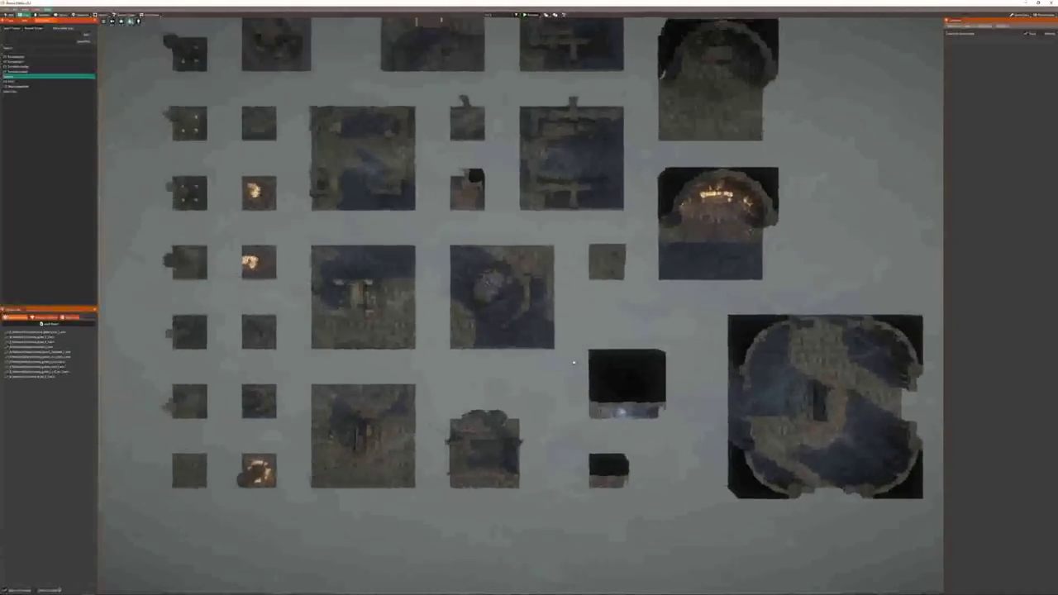
key(w)
click(10, 83)
key(a)
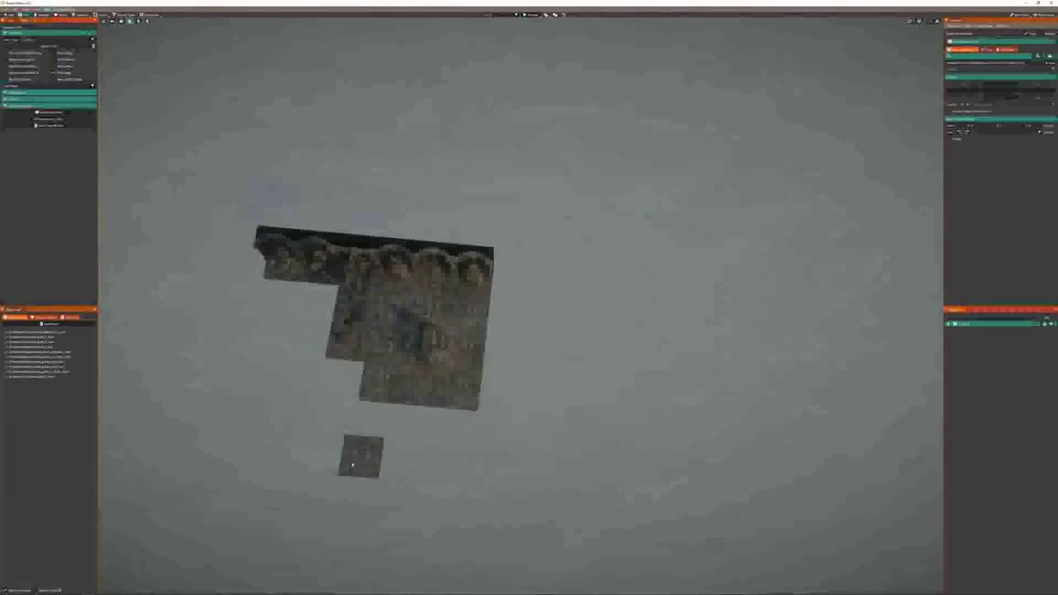
key(a)
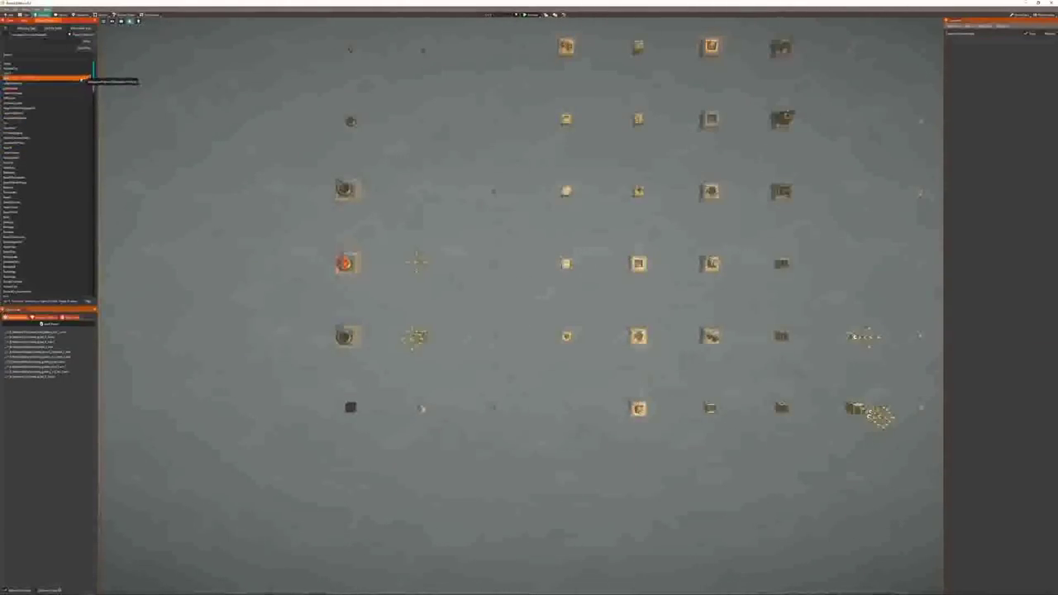
Browse the sets in the object collection and pick the long red object to decorate the room.
scroll(49, 201, down, 4)
scroll(49, 217, down, 6)
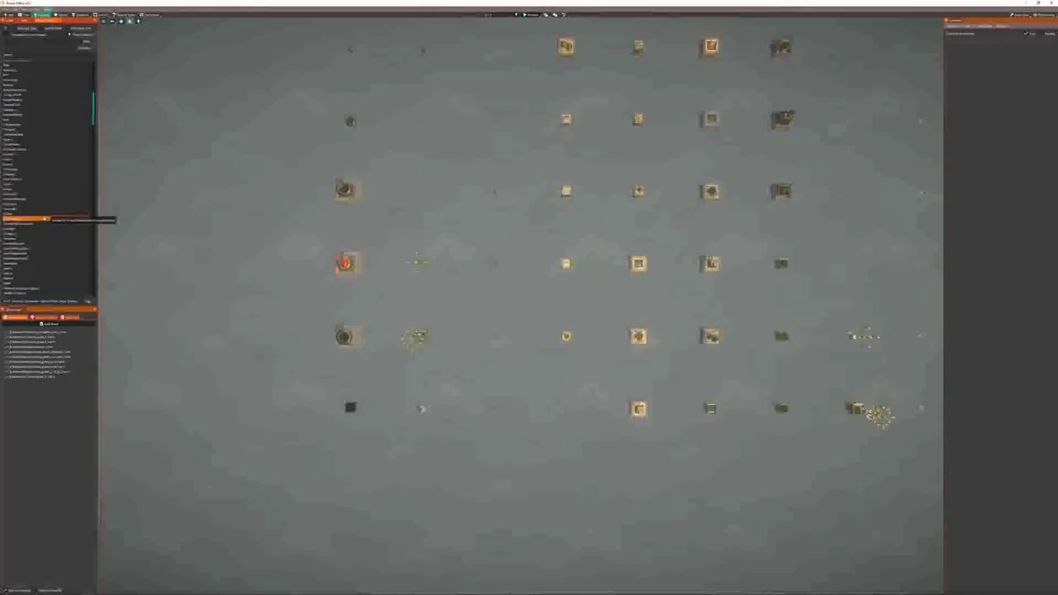
drag(93, 107, 90, 178)
click(39, 191)
click(32, 218)
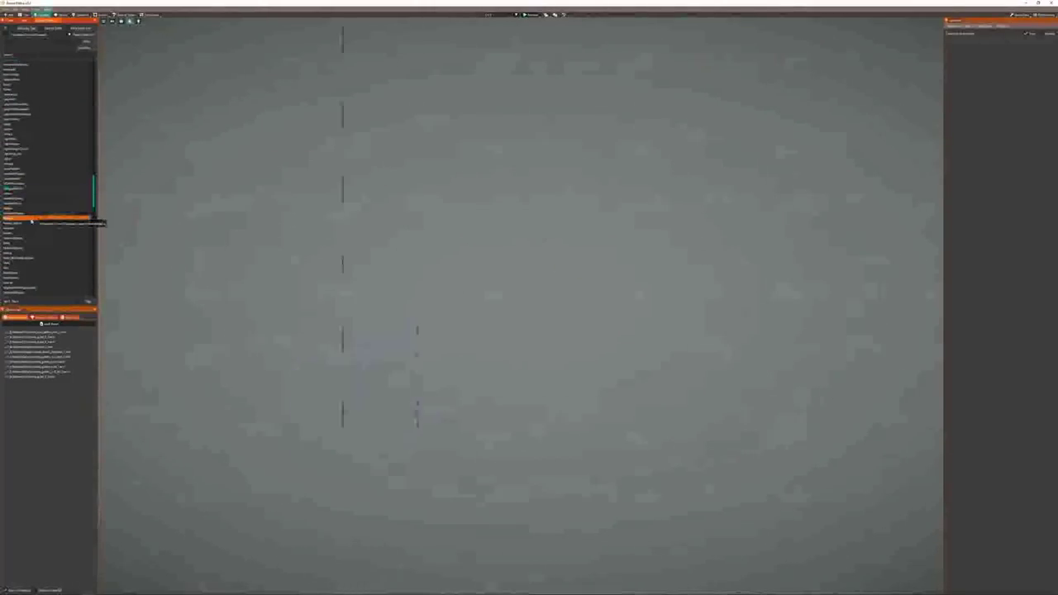
drag(93, 195, 93, 237)
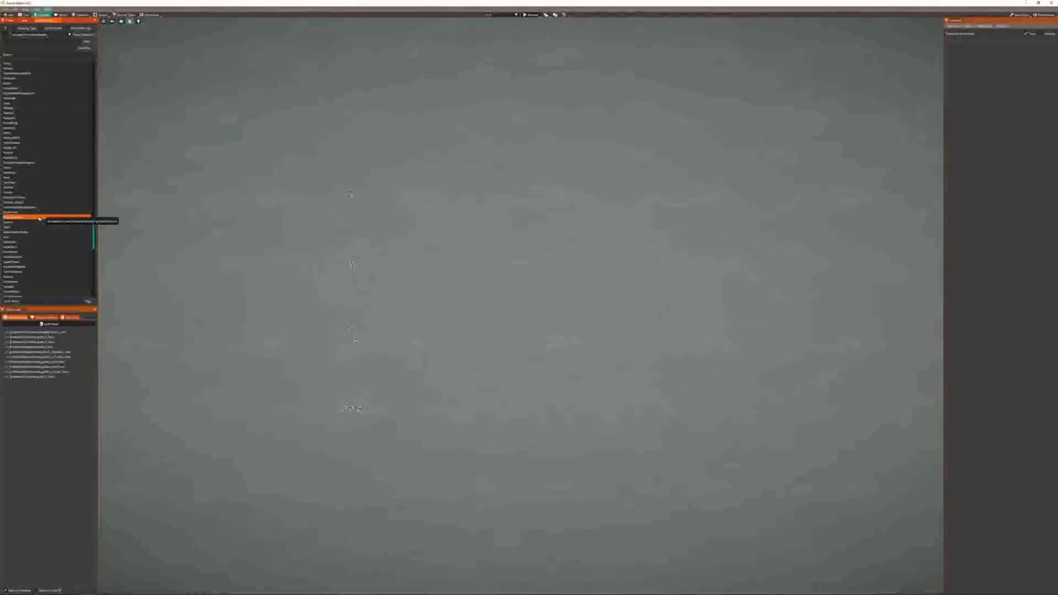
click(51, 243)
click(46, 237)
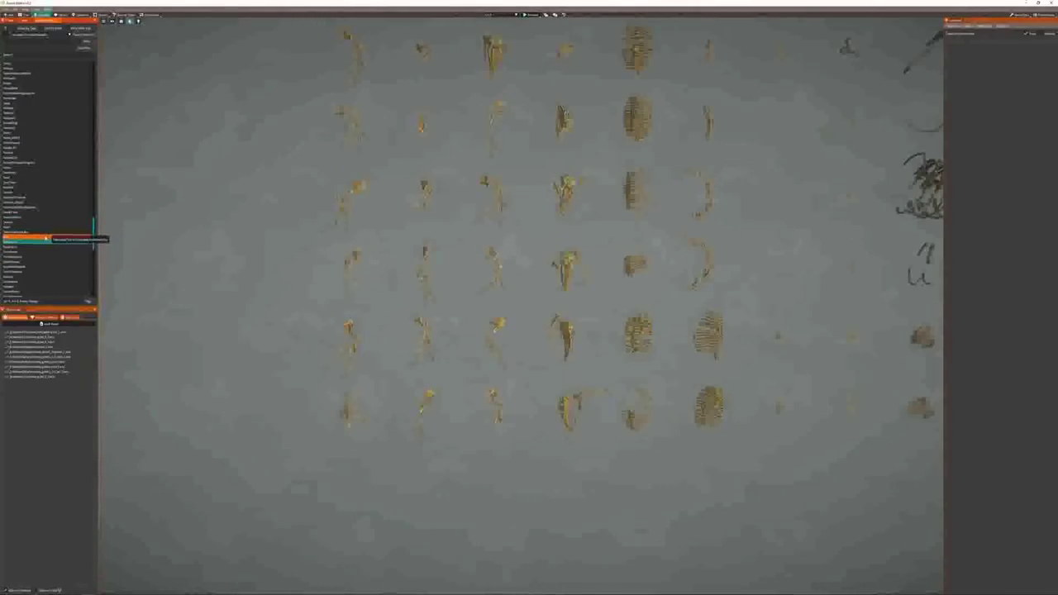
scroll(82, 248, down, 5)
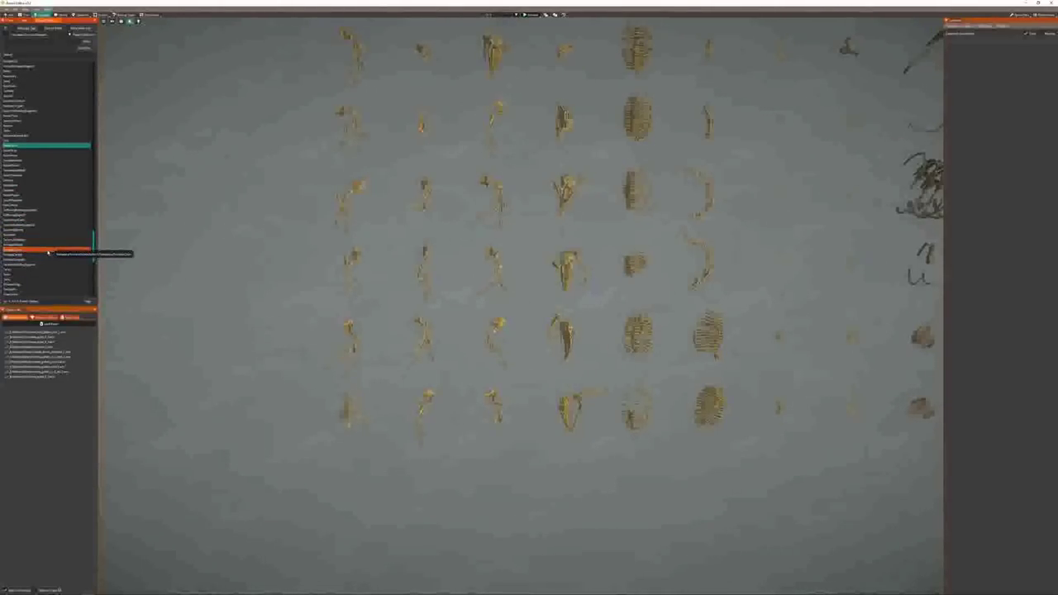
click(48, 249)
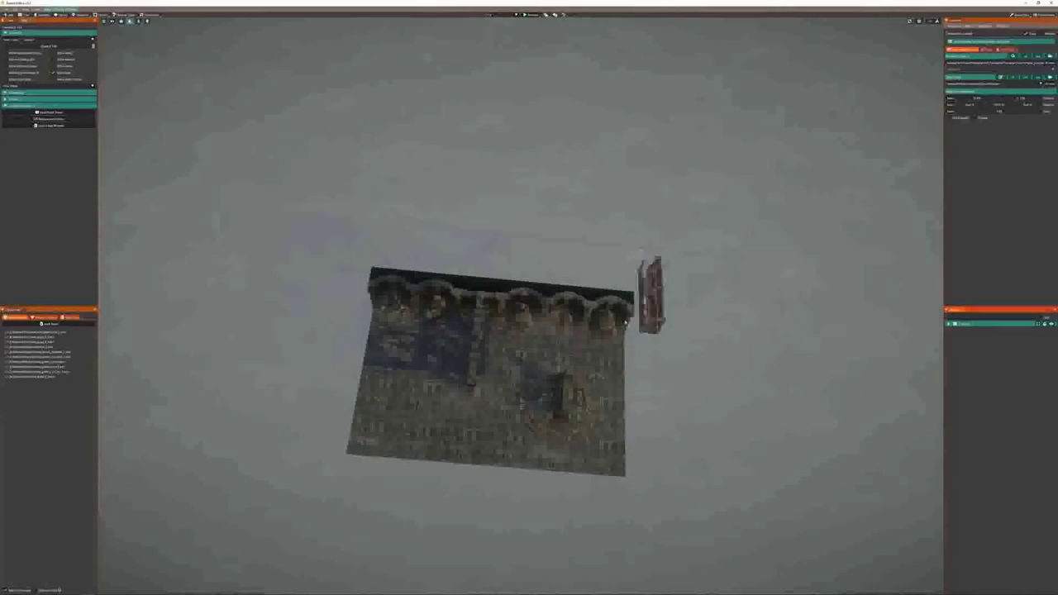
Place the long red object upright on the floor in the left part of the room.
click(397, 381)
right_click(468, 438)
middle_drag(469, 438, 507, 463)
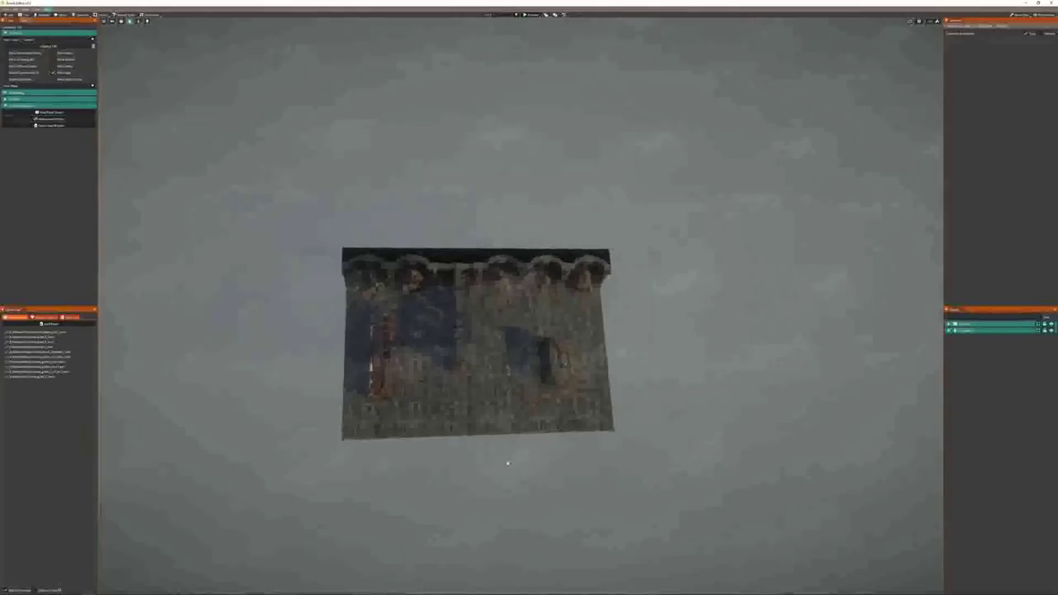
Shift the placed red object slightly across the floor and rotate it out of its upright alignment.
right_drag(508, 462, 455, 419)
click(454, 419)
drag(451, 414, 473, 417)
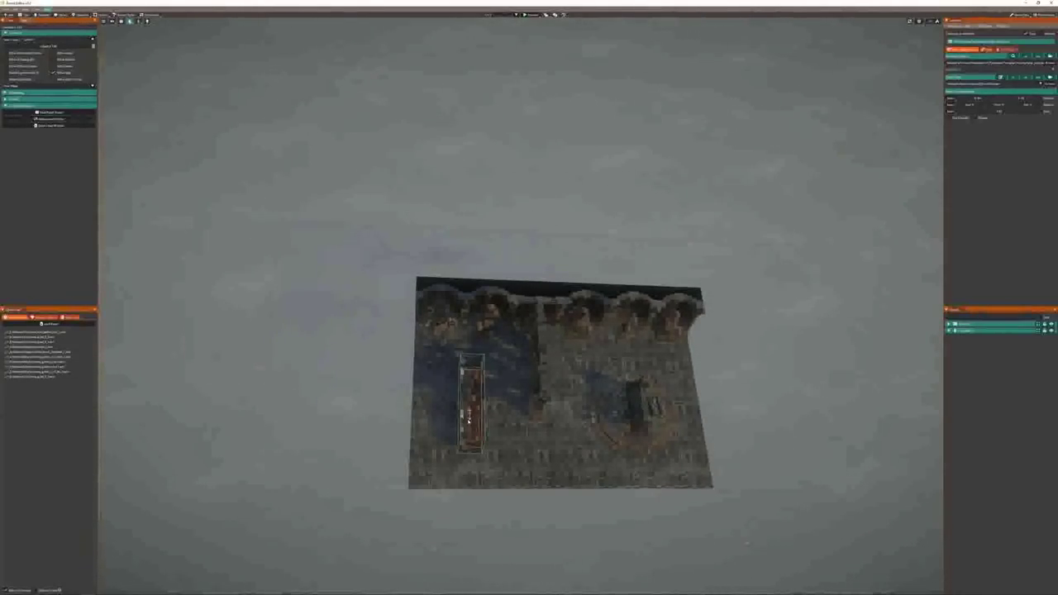
drag(487, 464, 517, 424)
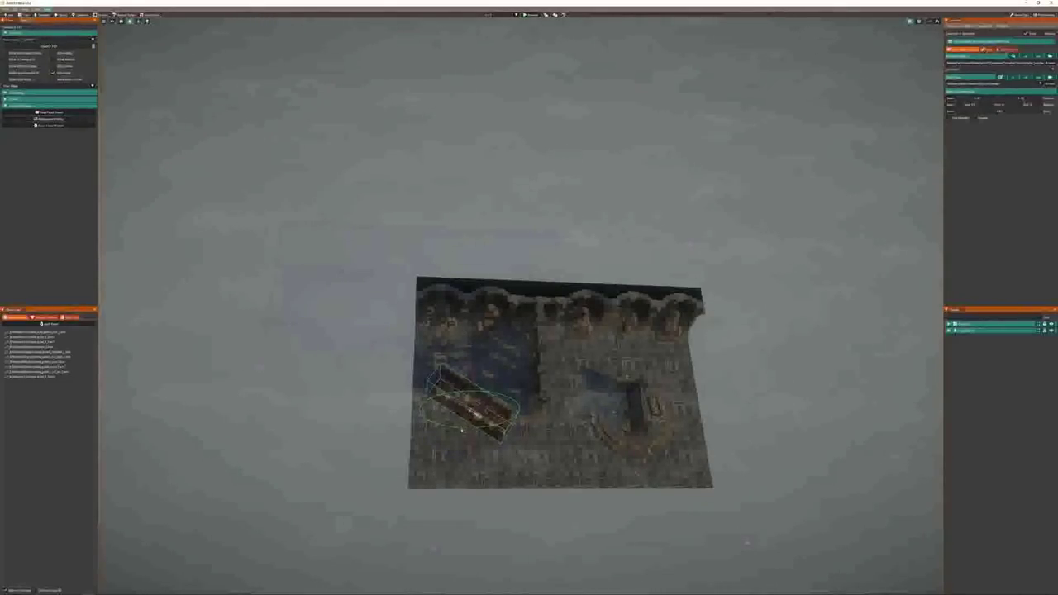
drag(472, 445, 466, 365)
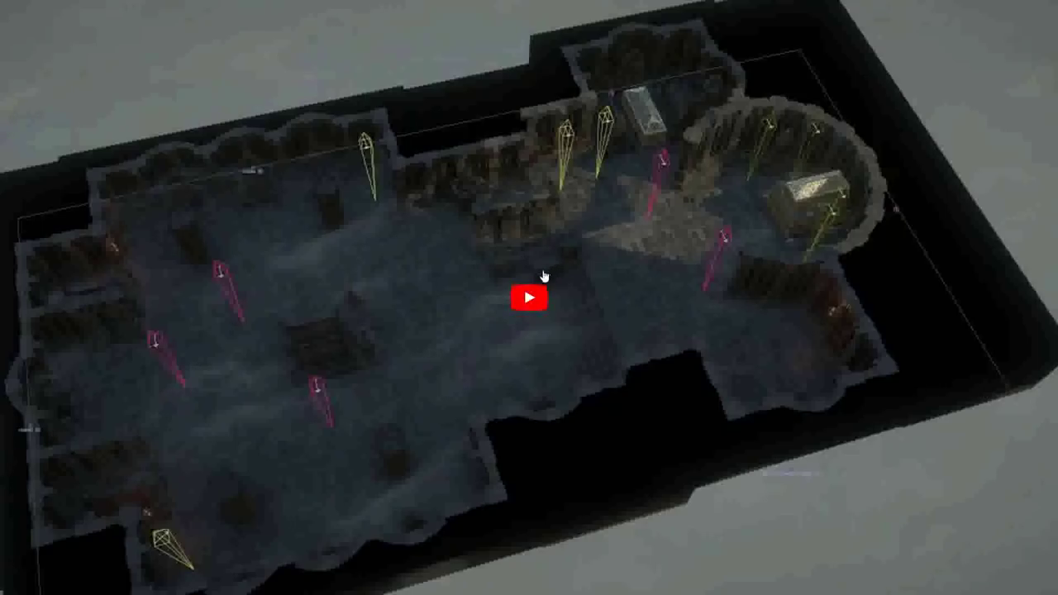
click(537, 290)
right_click(286, 533)
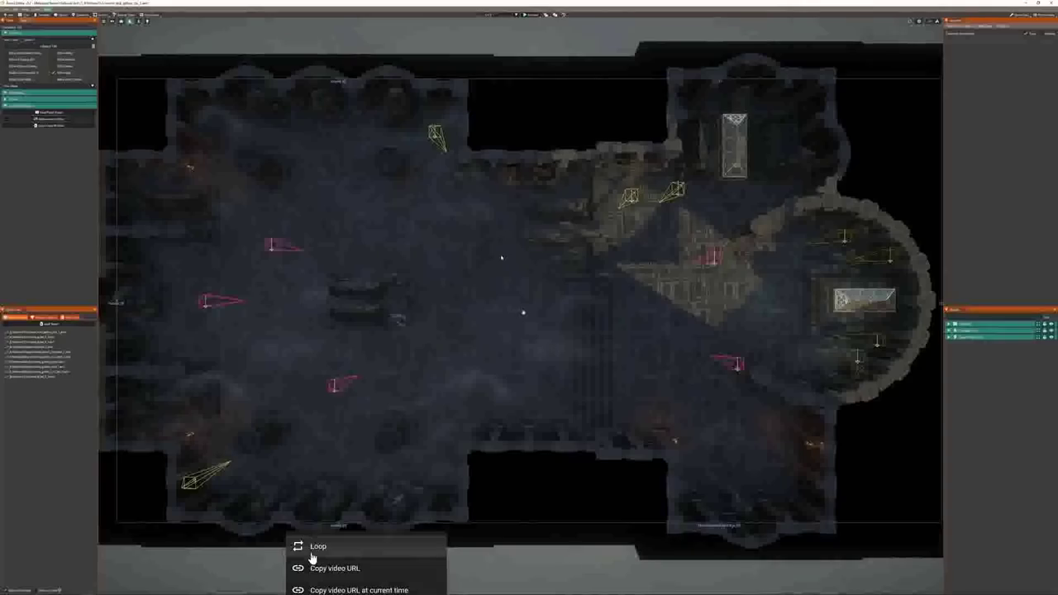
click(98, 359)
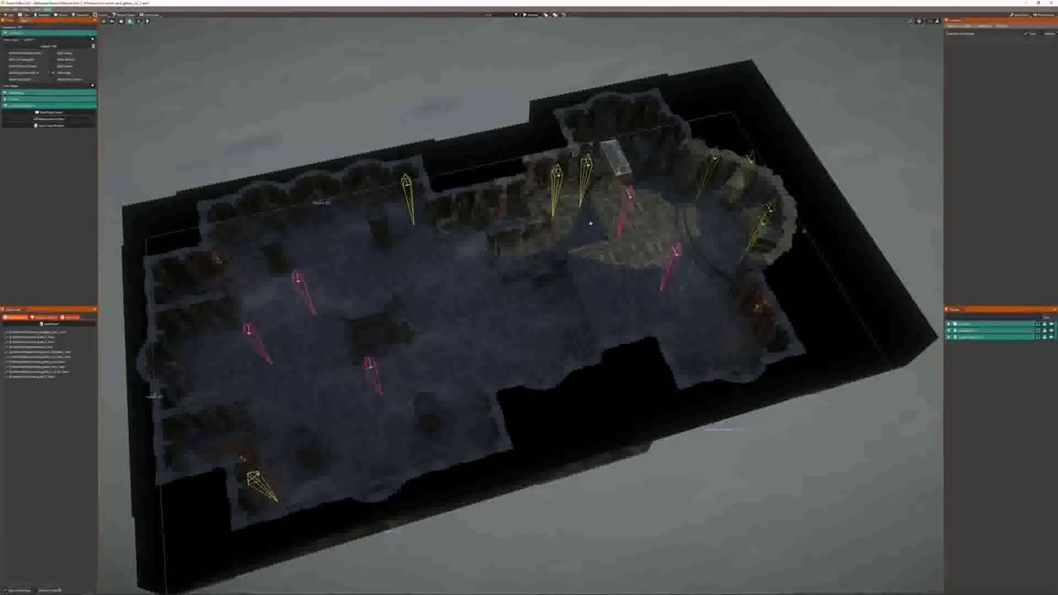
Examine the finished large hall room and its placed lights from several angles.
middle_drag(596, 242, 479, 165)
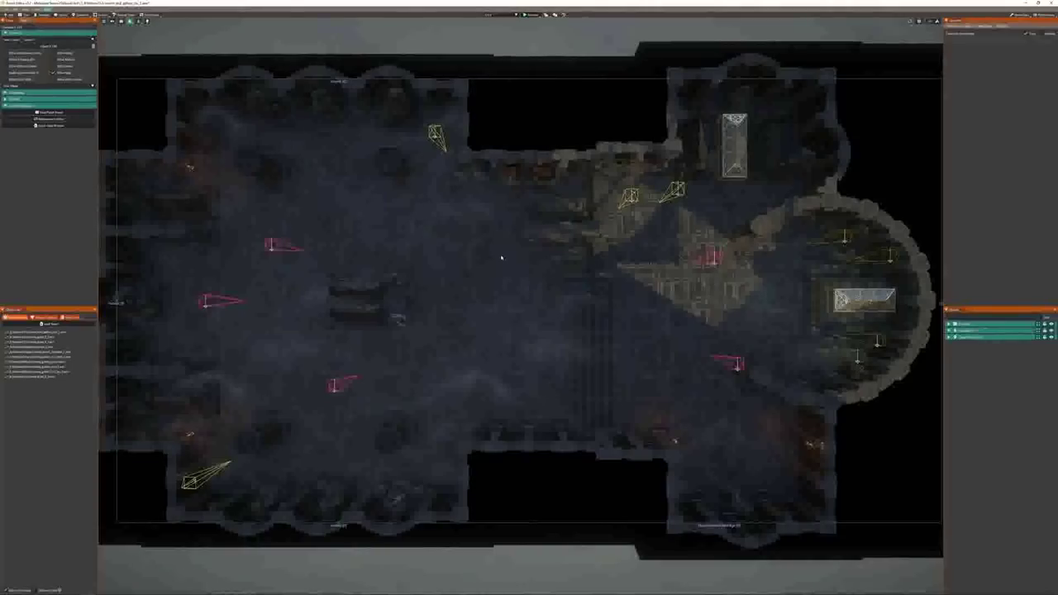
middle_drag(661, 488, 479, 165)
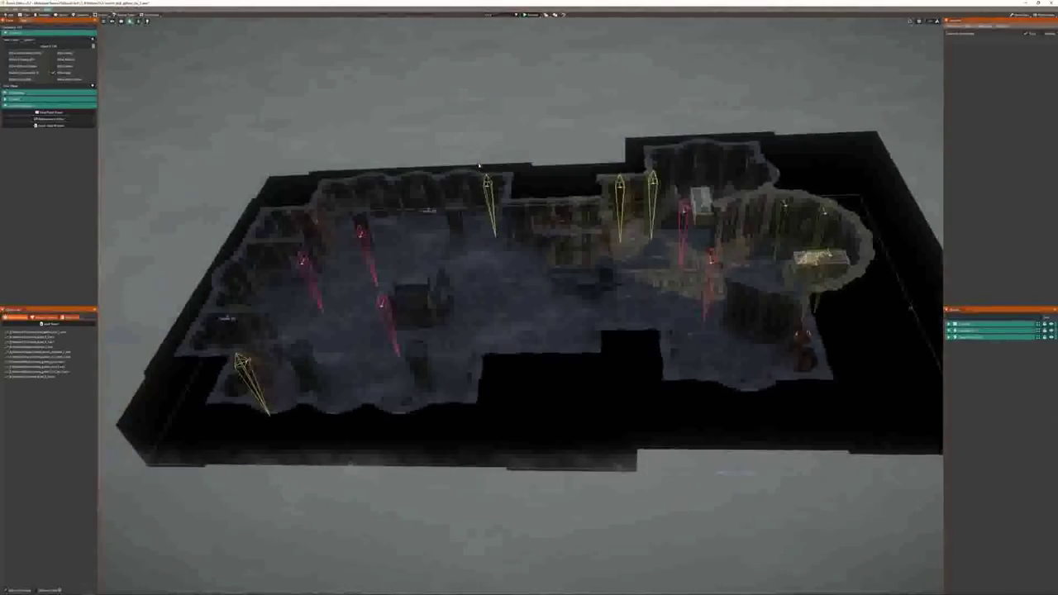
middle_drag(119, 91, 1007, 261)
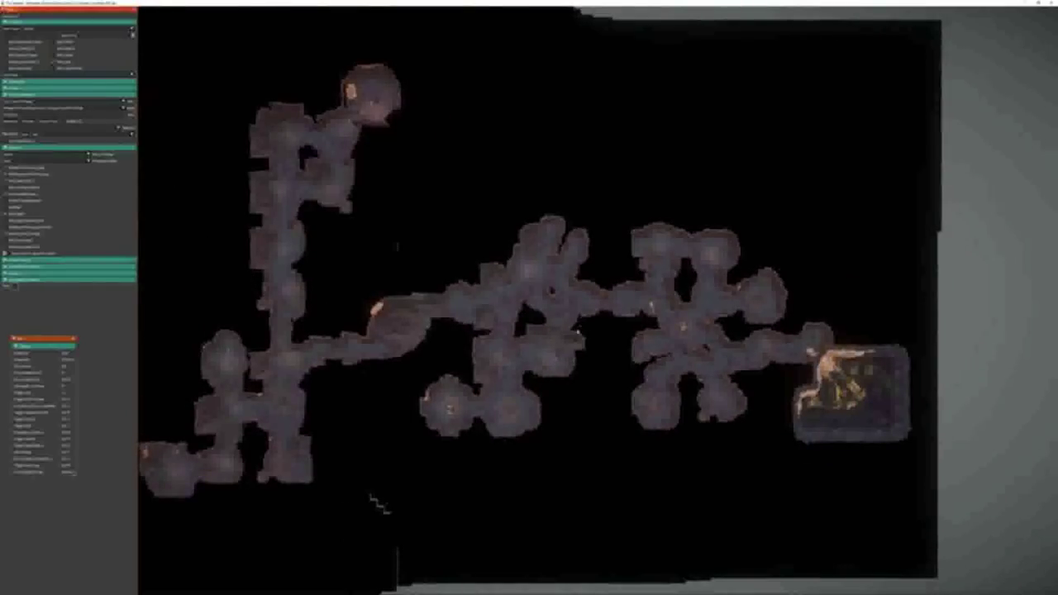
Generate a new layout of the cave area and select a different layout graph for it.
middle_drag(577, 332, 557, 322)
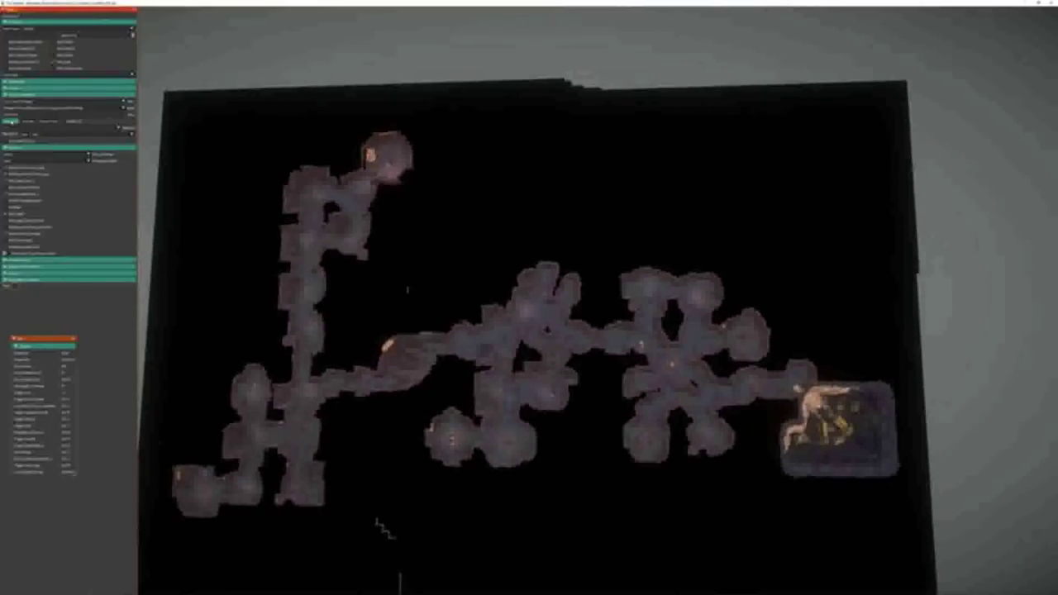
click(12, 122)
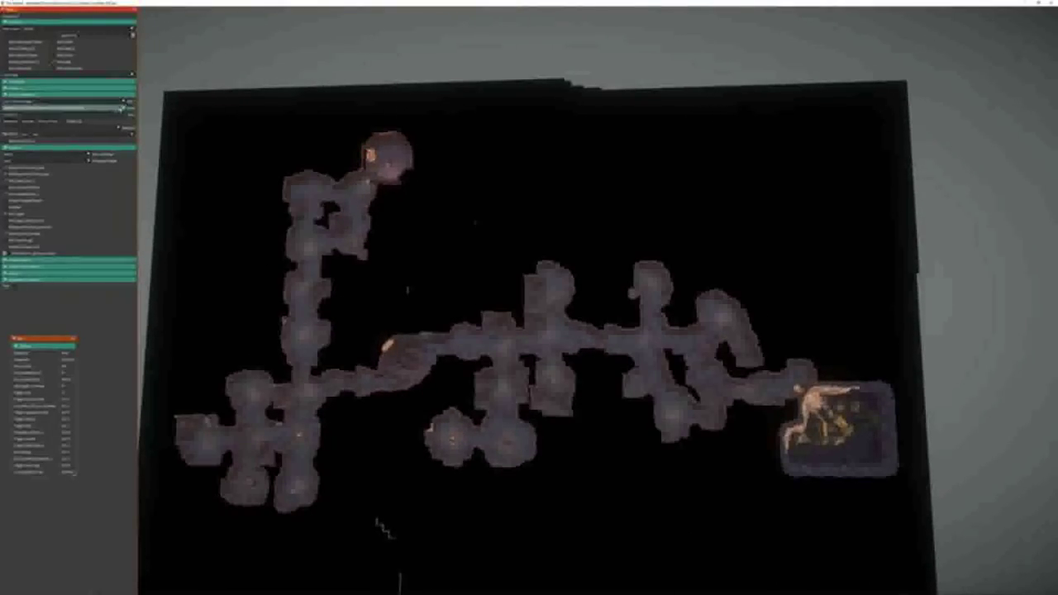
click(121, 108)
click(58, 128)
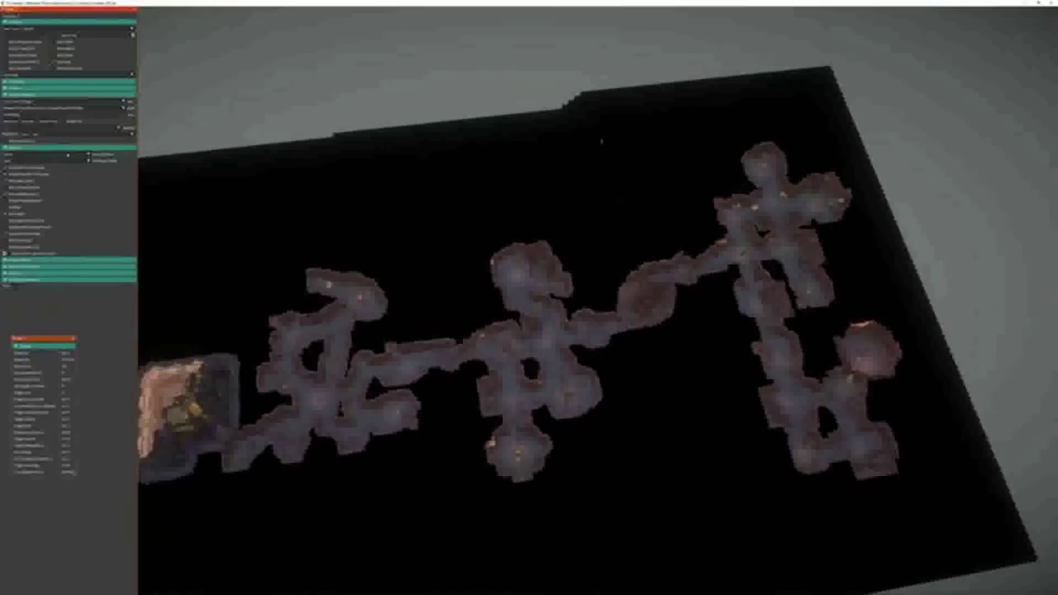
Load the outdoor forest area in place of the cave and generate another layout of it.
click(124, 108)
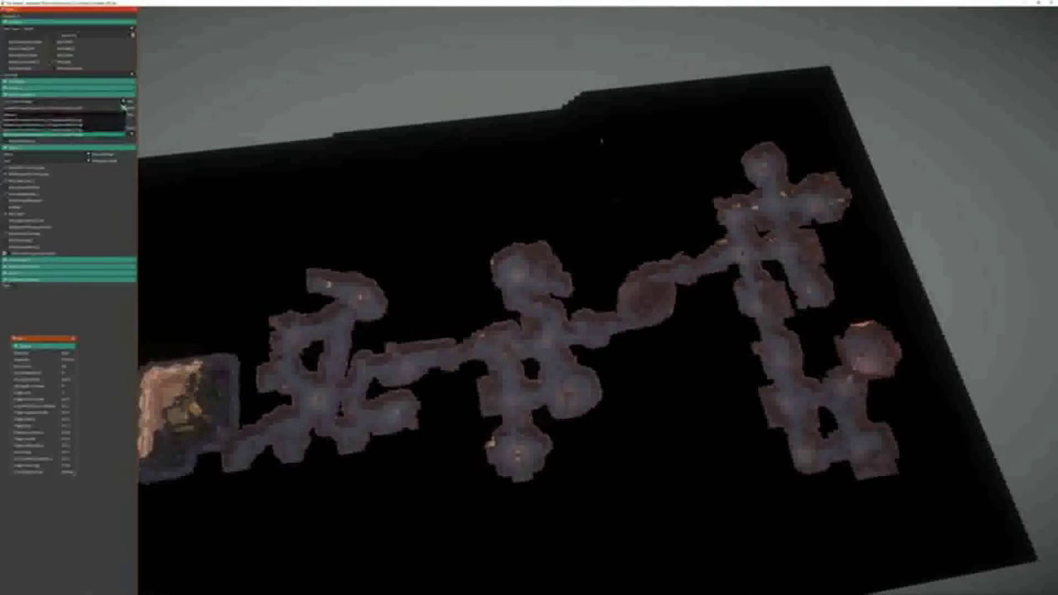
click(122, 106)
click(123, 106)
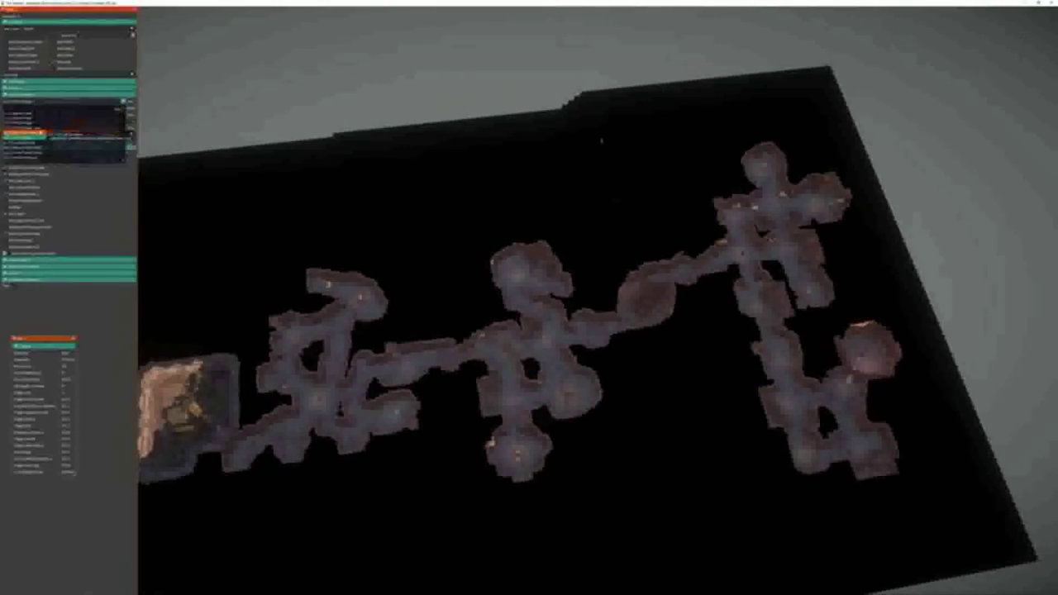
scroll(45, 137, up, 5)
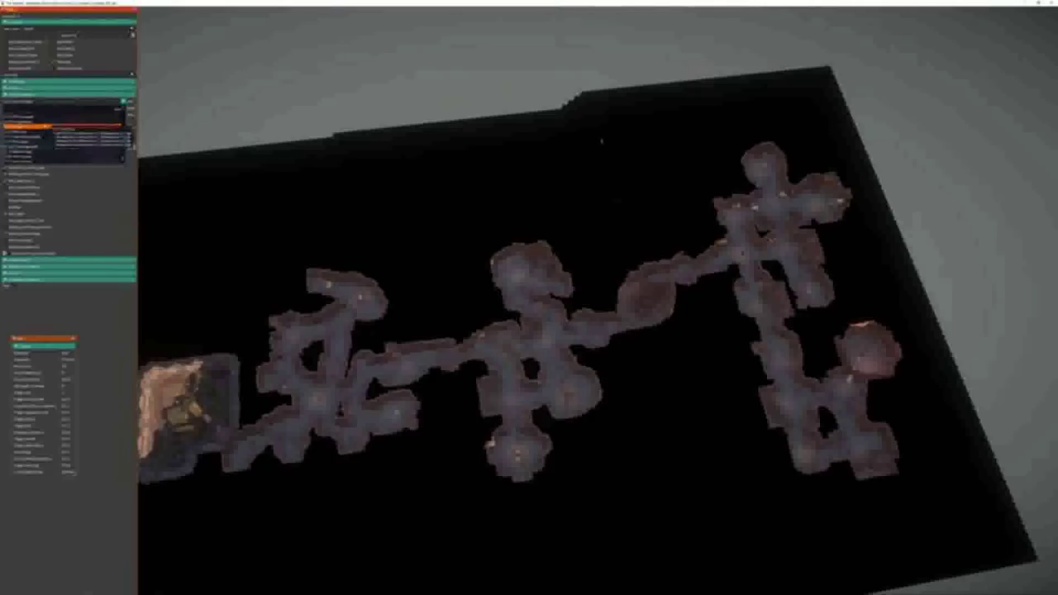
click(43, 131)
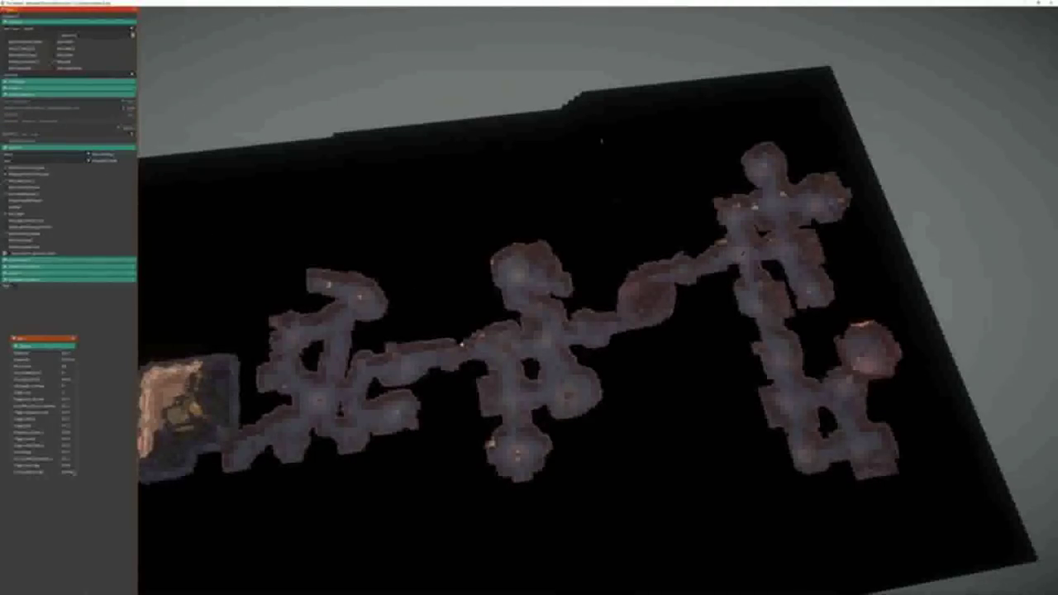
click(460, 342)
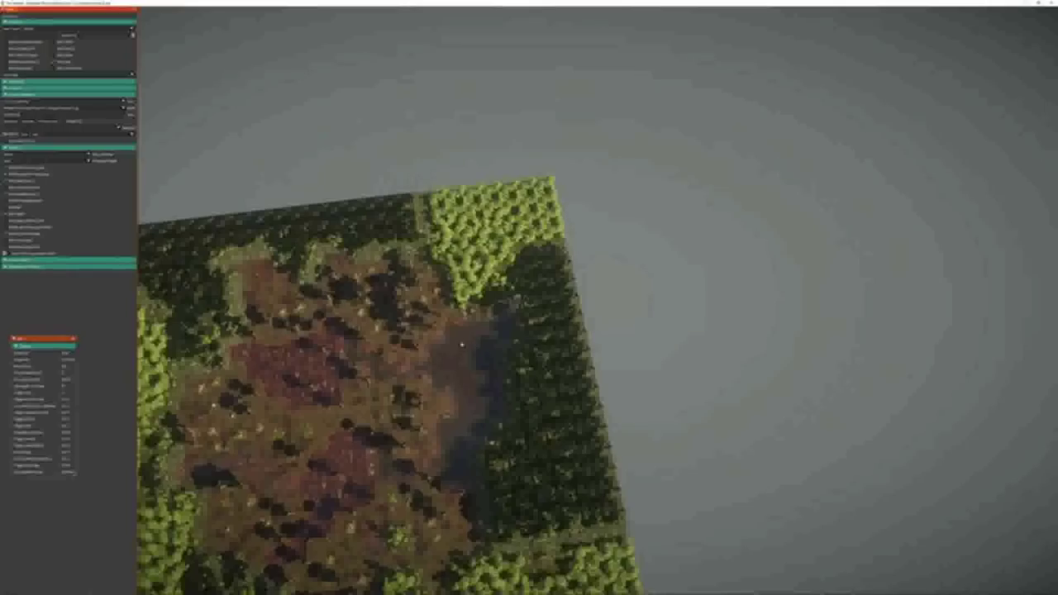
right_drag(477, 396, 449, 404)
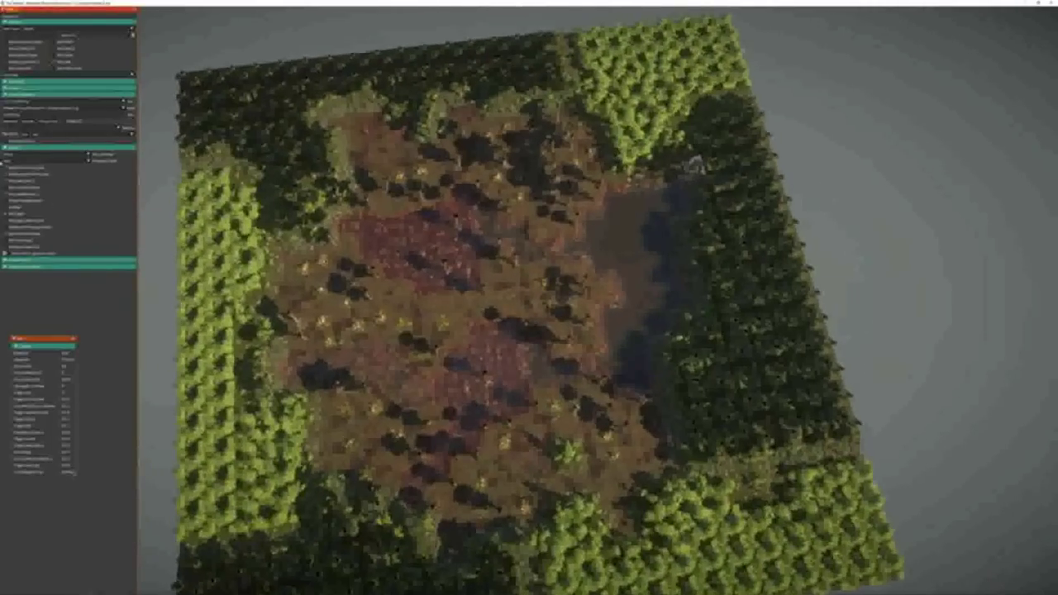
click(12, 122)
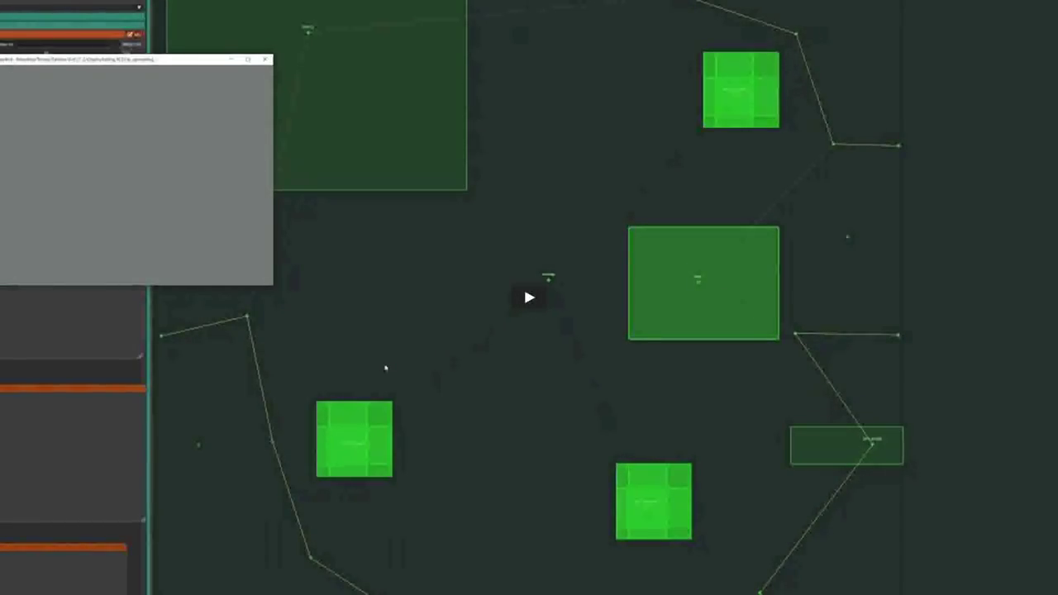
Enlarge the preview window of the graph's generated terrain, inspect the sandy area, and close the preview.
click(506, 334)
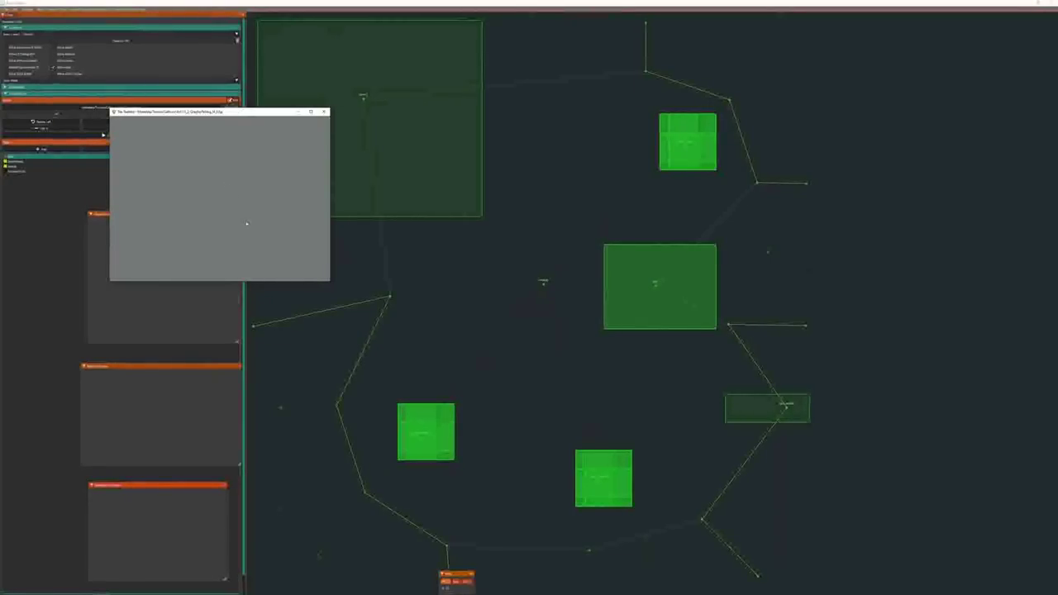
drag(331, 282, 562, 402)
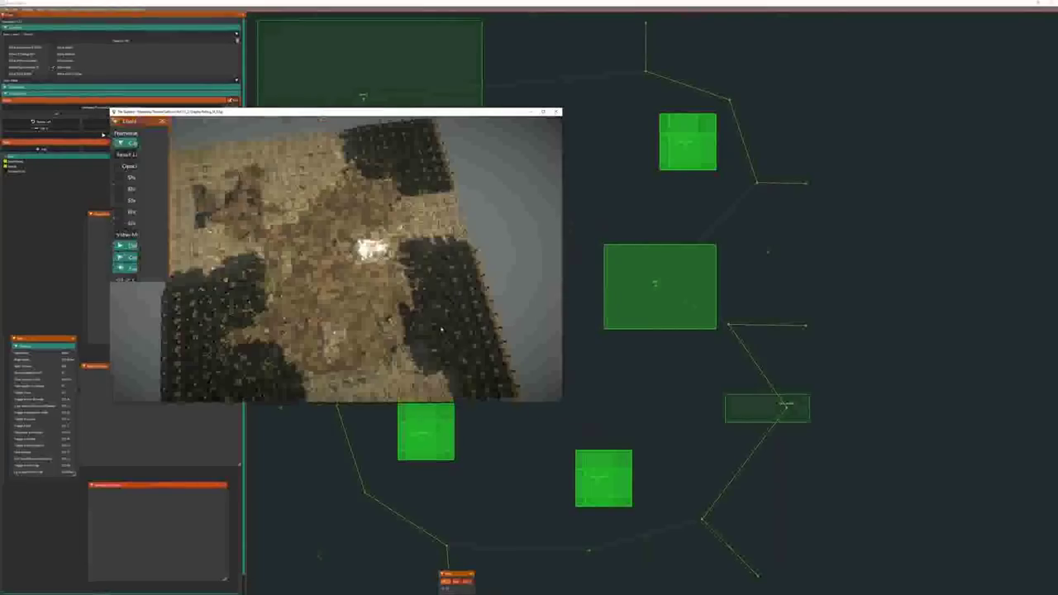
middle_drag(364, 315, 350, 283)
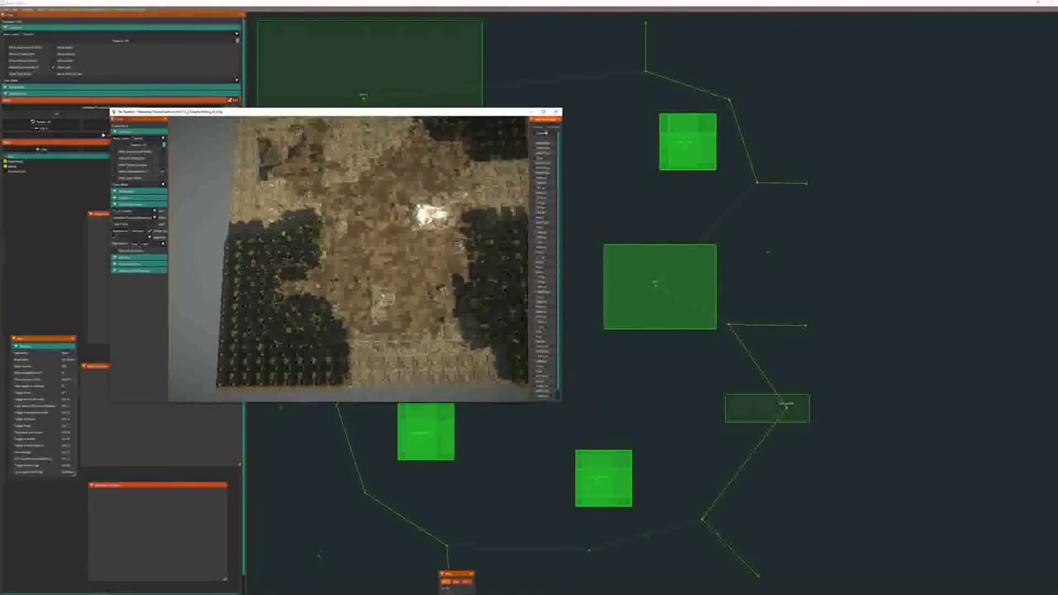
click(556, 112)
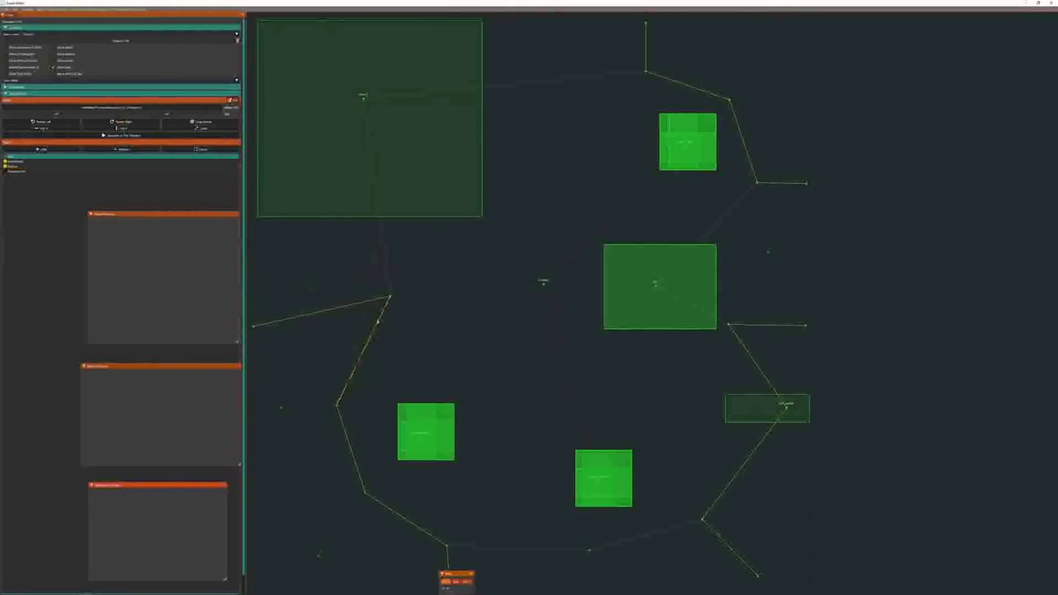
Move the inward-pointing boundary node on the graph's left side outward and shift the lower-left green room upward.
click(389, 295)
drag(389, 295, 318, 312)
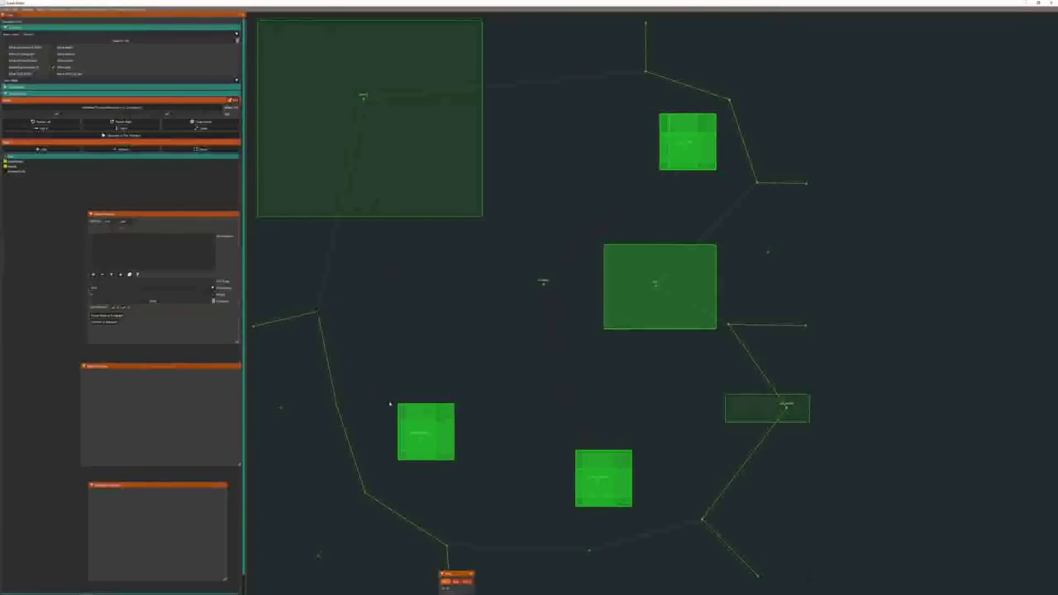
click(422, 438)
drag(421, 439, 430, 365)
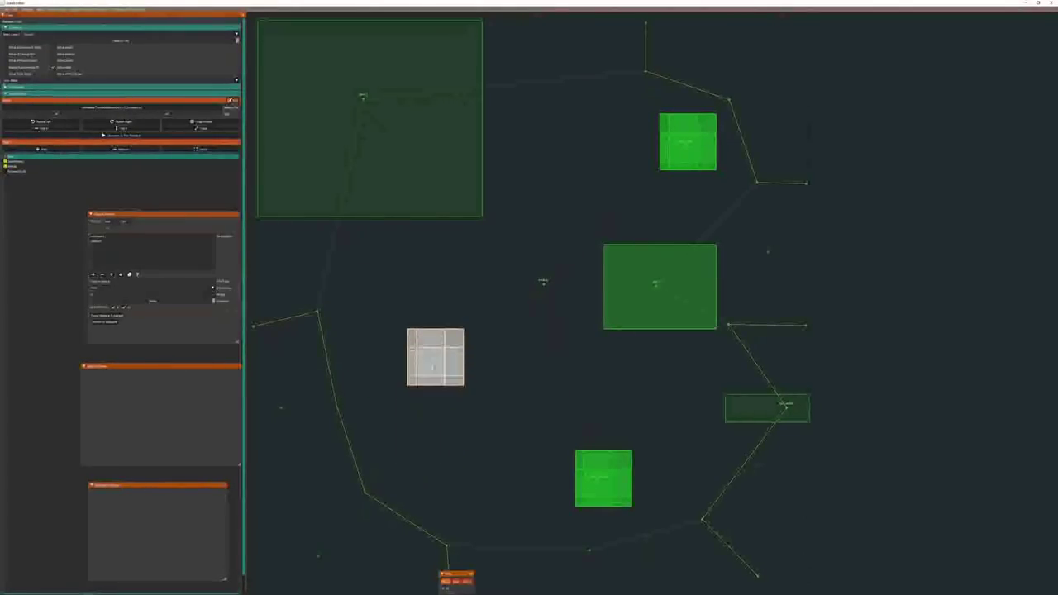
Shift the bottom green room up and outward to the right, and move the left green room down toward the left boundary.
right_drag(543, 283, 596, 477)
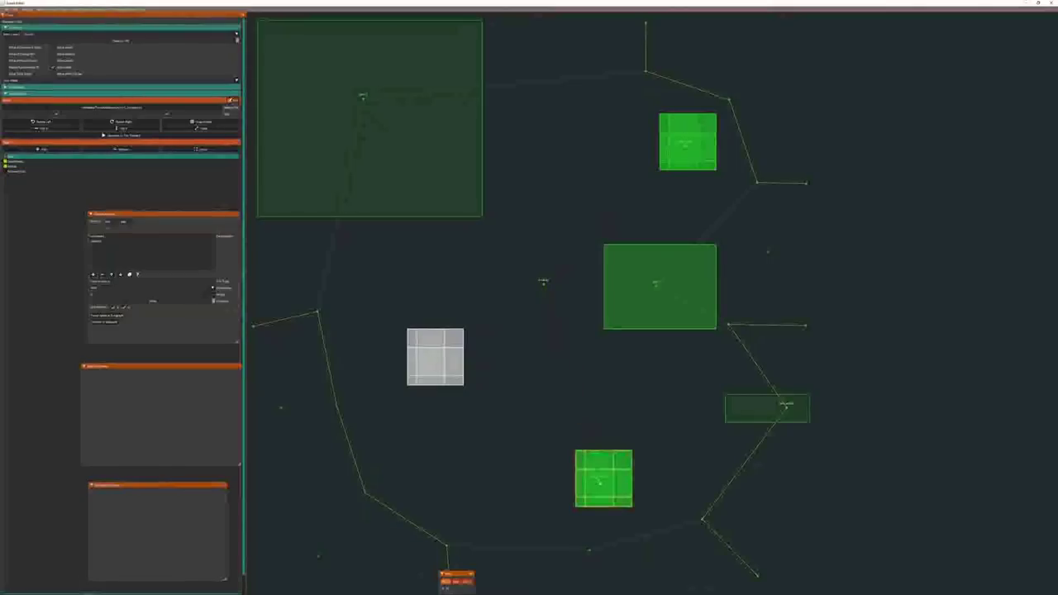
drag(601, 479, 620, 451)
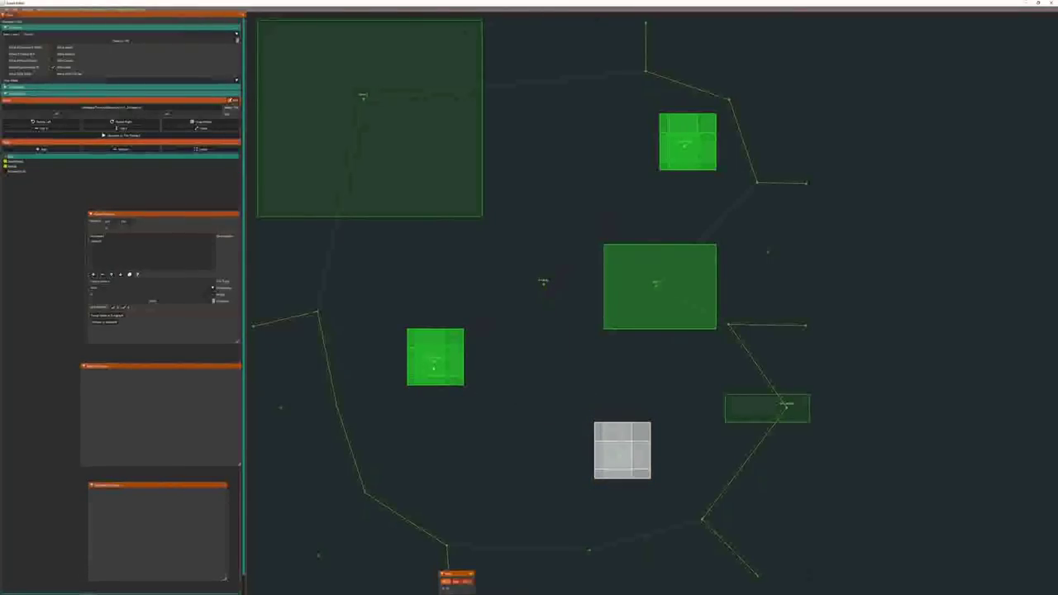
drag(435, 357, 398, 403)
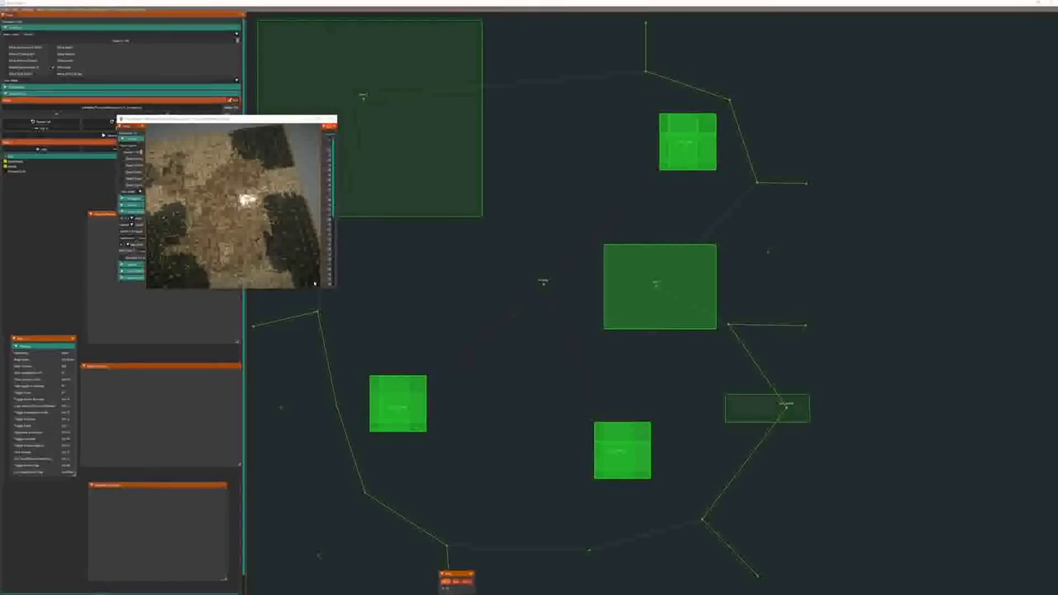
Enlarge the preview of the terrain generated from the rearranged rooms, inspect its forest and clearing, and close it.
drag(335, 286, 515, 425)
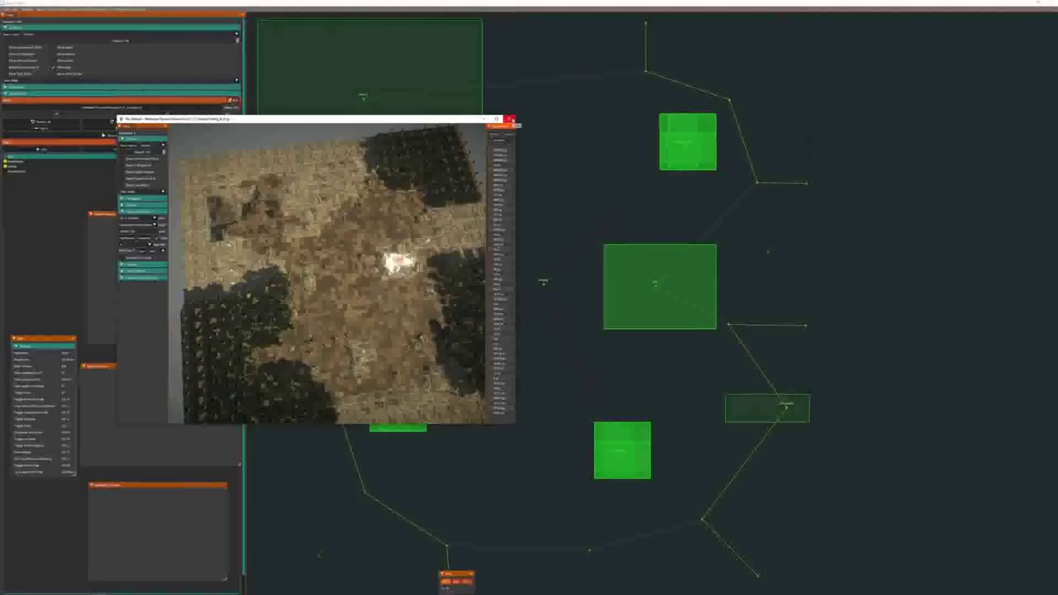
click(510, 120)
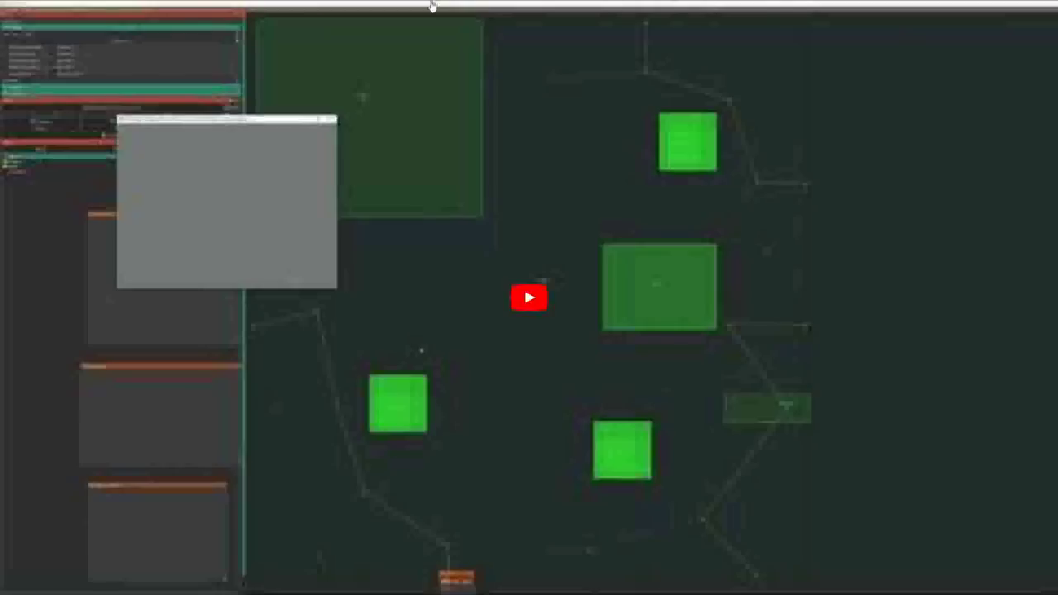
click(523, 285)
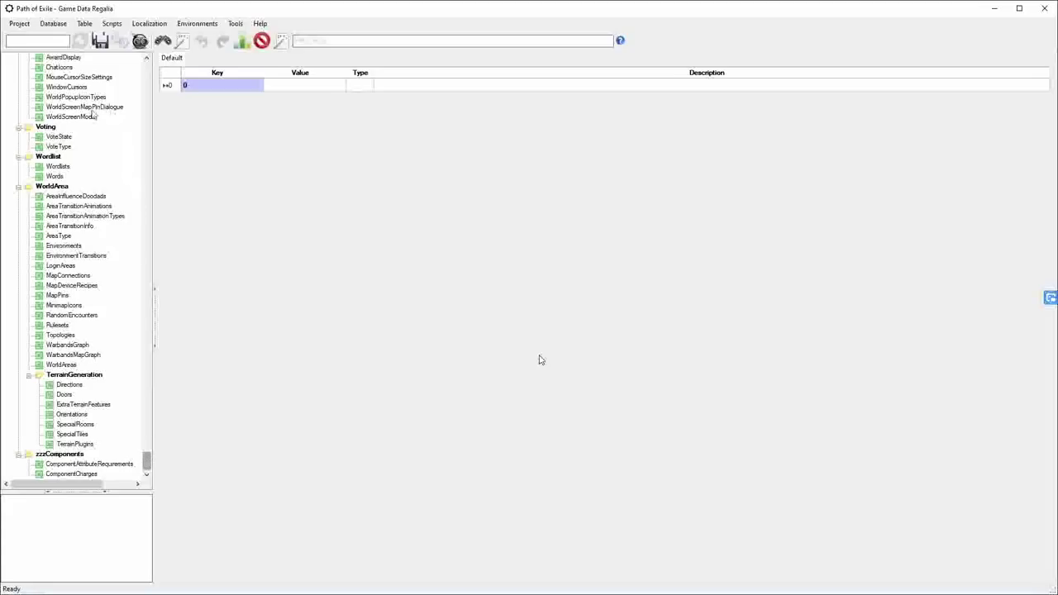
In Game Data Regalia, find and open the BaseItemTypes table and look across its columns.
click(47, 42)
text(item)
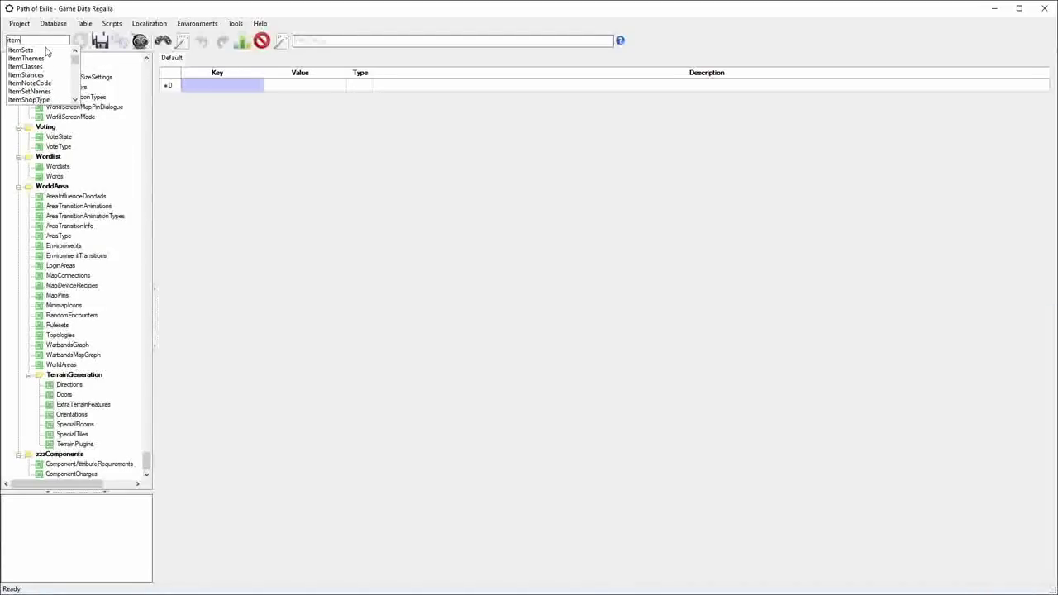
text(sbaseit)
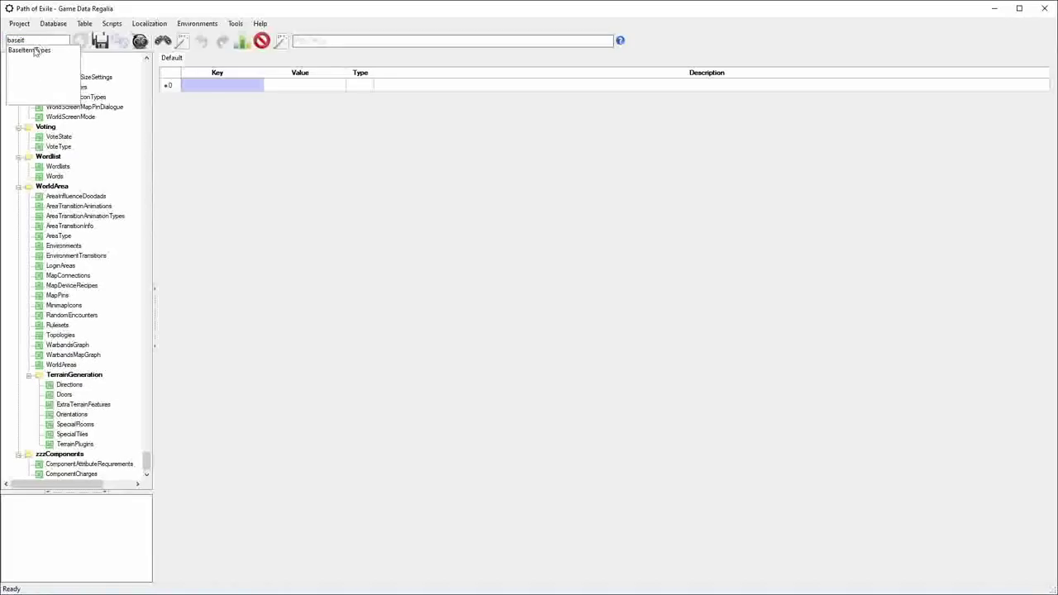
click(31, 51)
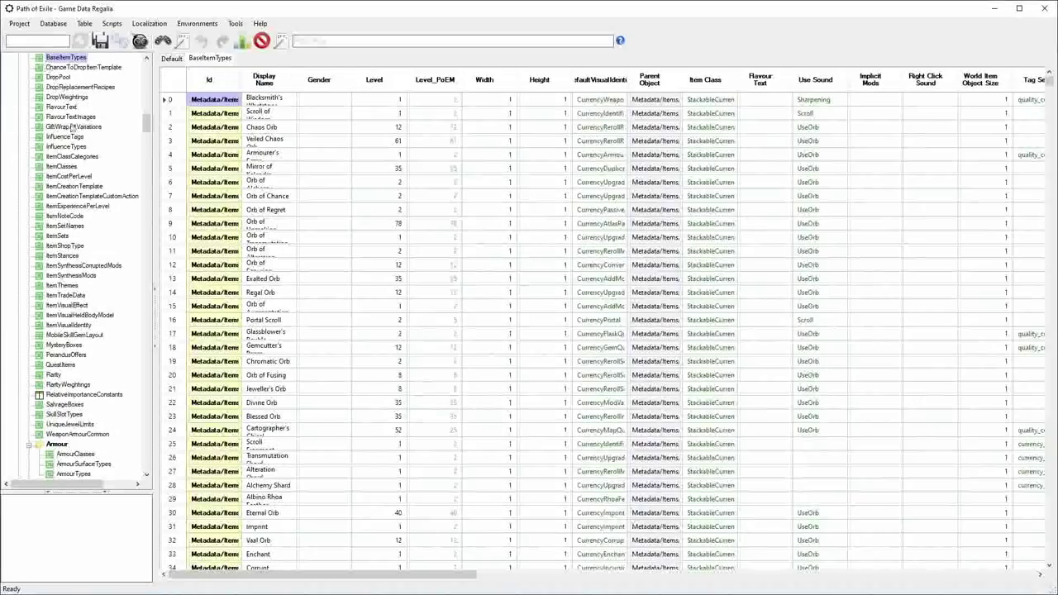
mouse_move(319, 576)
mouse_down()
mouse_move(506, 575)
mouse_move(318, 575)
mouse_up()
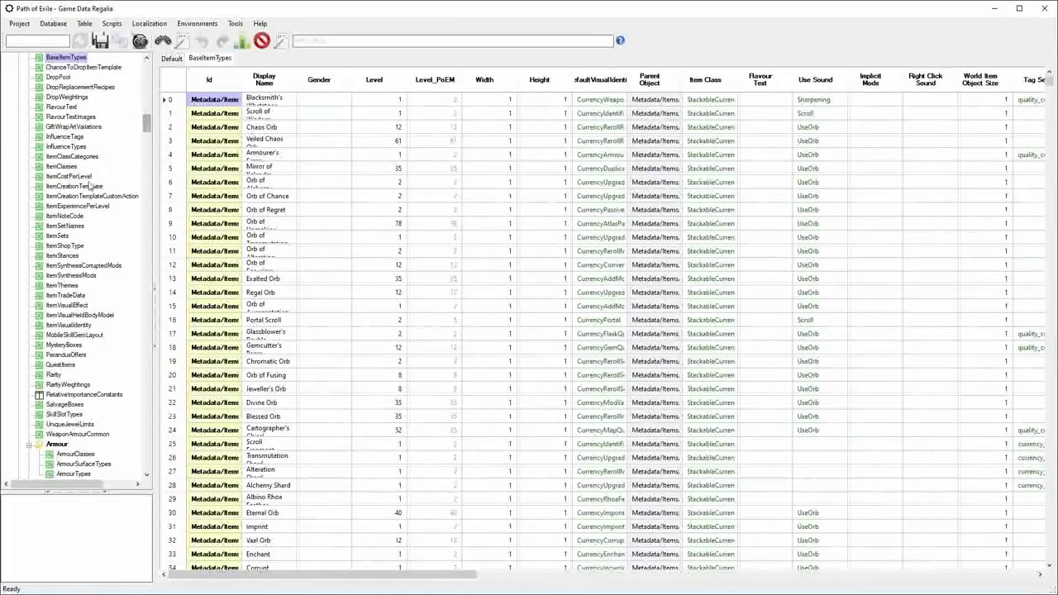
Open the ItemClasses table and the ItemVisualEffect table and look over their contents.
click(62, 166)
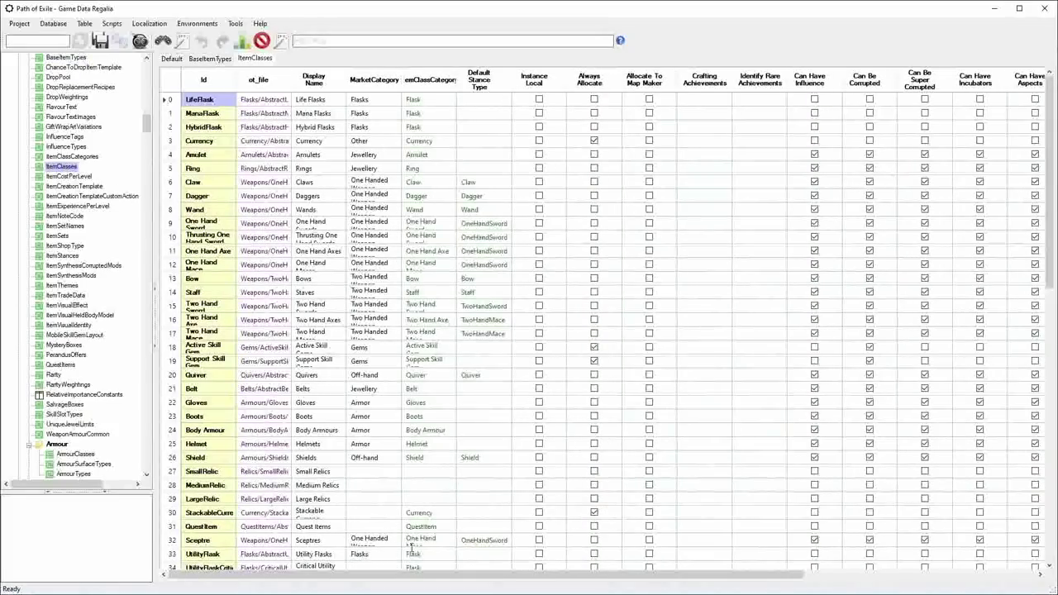
drag(406, 575, 385, 567)
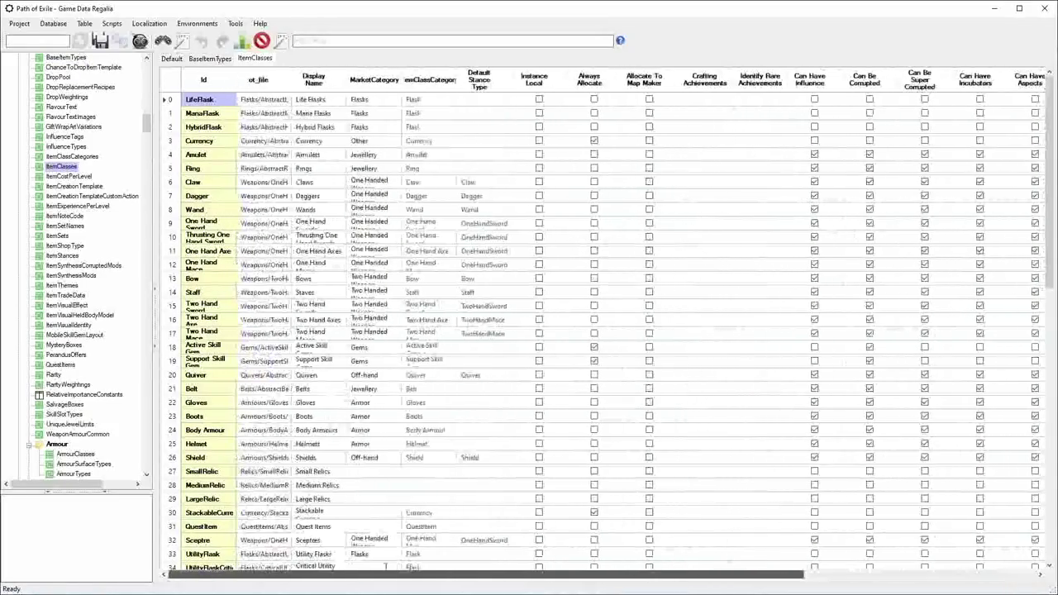
scroll(385, 567, down, 9)
click(66, 306)
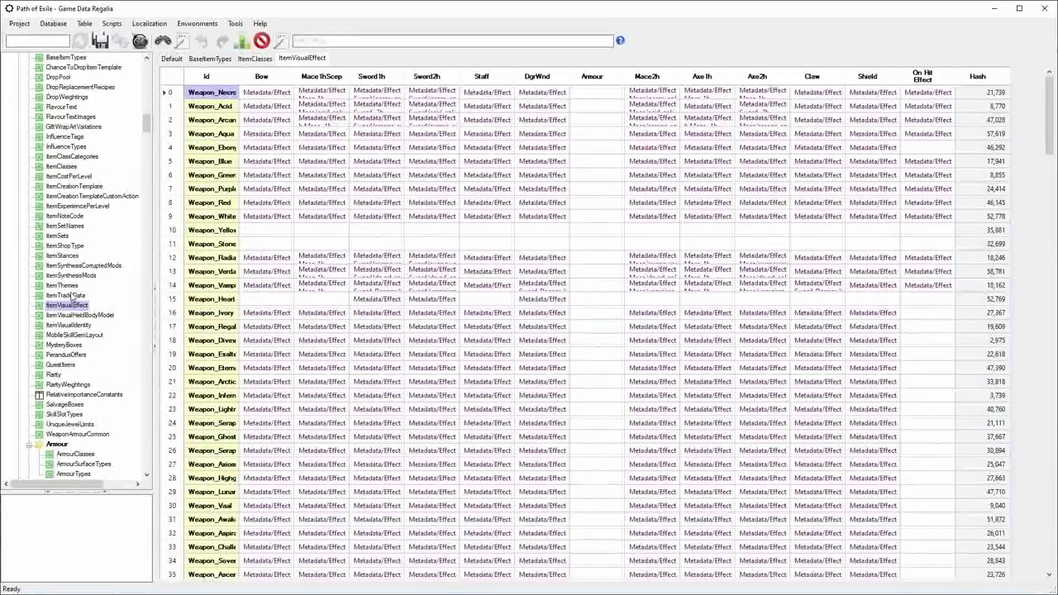
scroll(60, 274, up, 4)
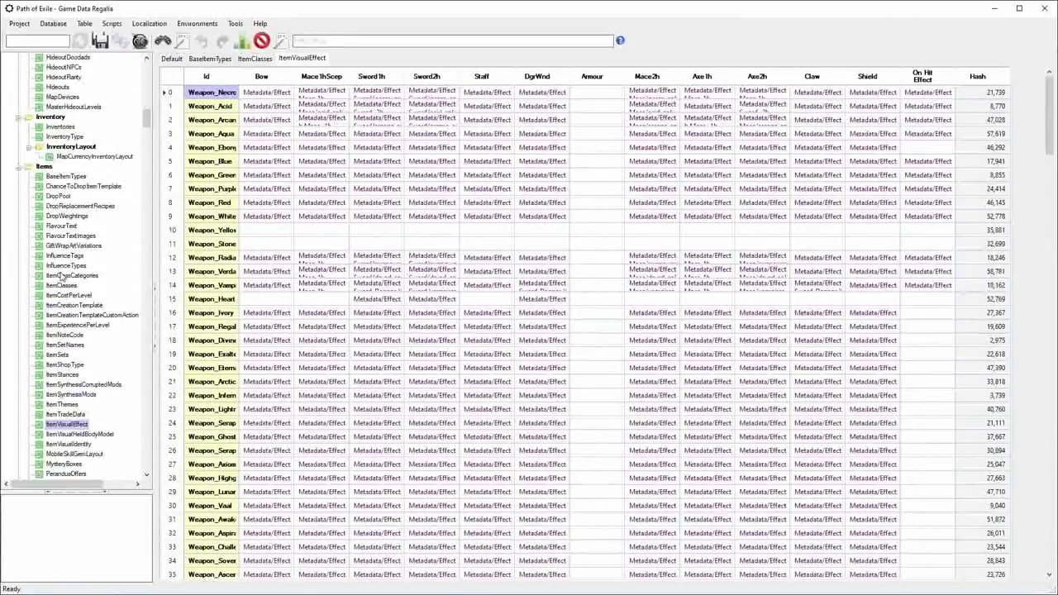
Search for "mods", open the Mods table and look across its columns.
click(46, 40)
text(mods)
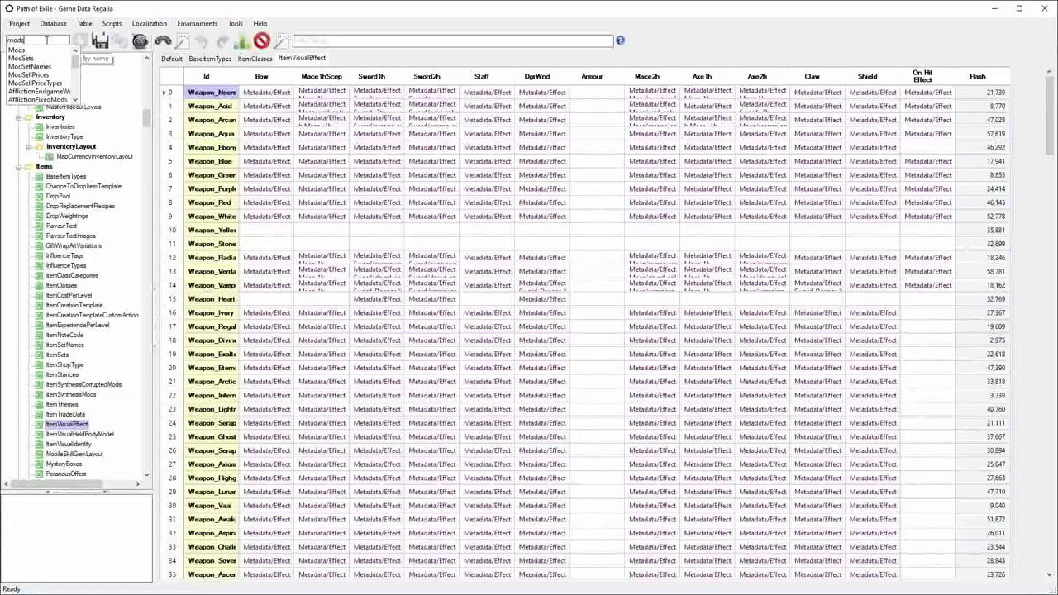
click(35, 51)
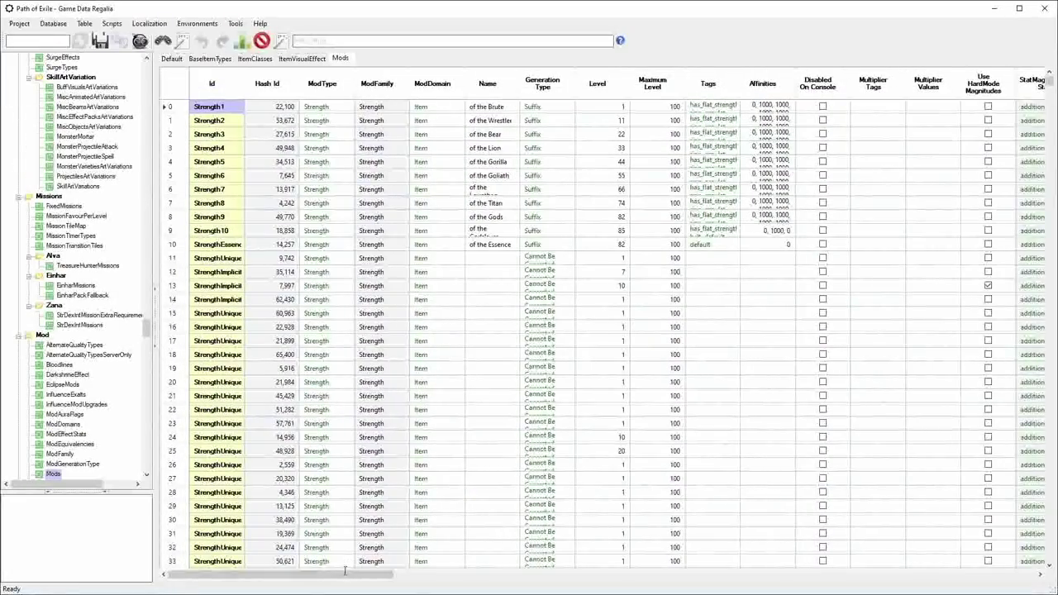
mouse_move(345, 573)
mouse_down()
mouse_move(393, 573)
mouse_move(342, 571)
mouse_up()
Create a new data item of type Table named SomeTable in the root directory of the data tree.
drag(149, 336, 47, 63)
right_click(49, 58)
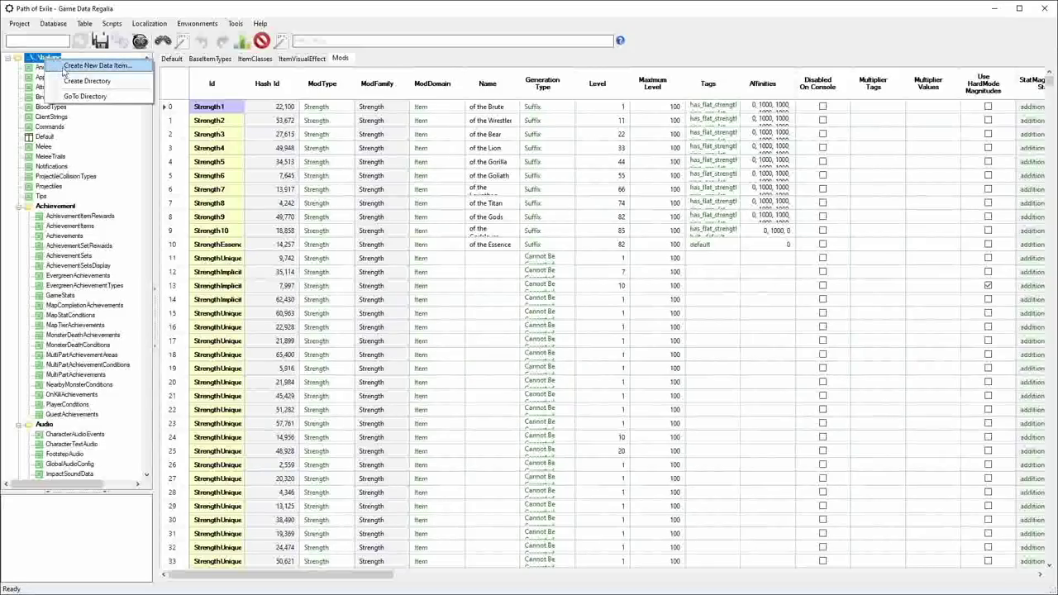
click(66, 66)
text(S)
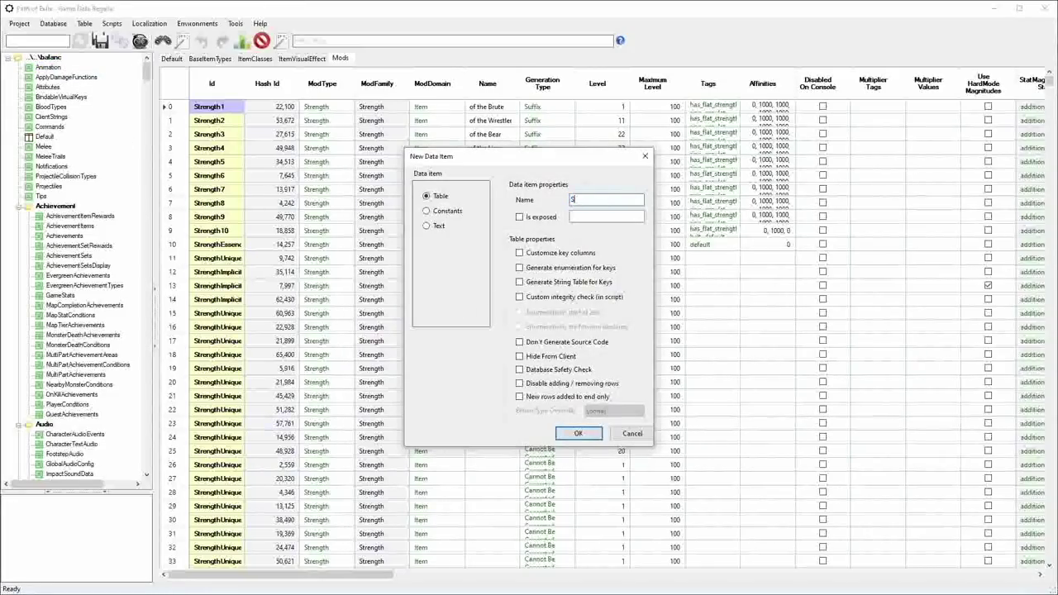
text(omeTable)
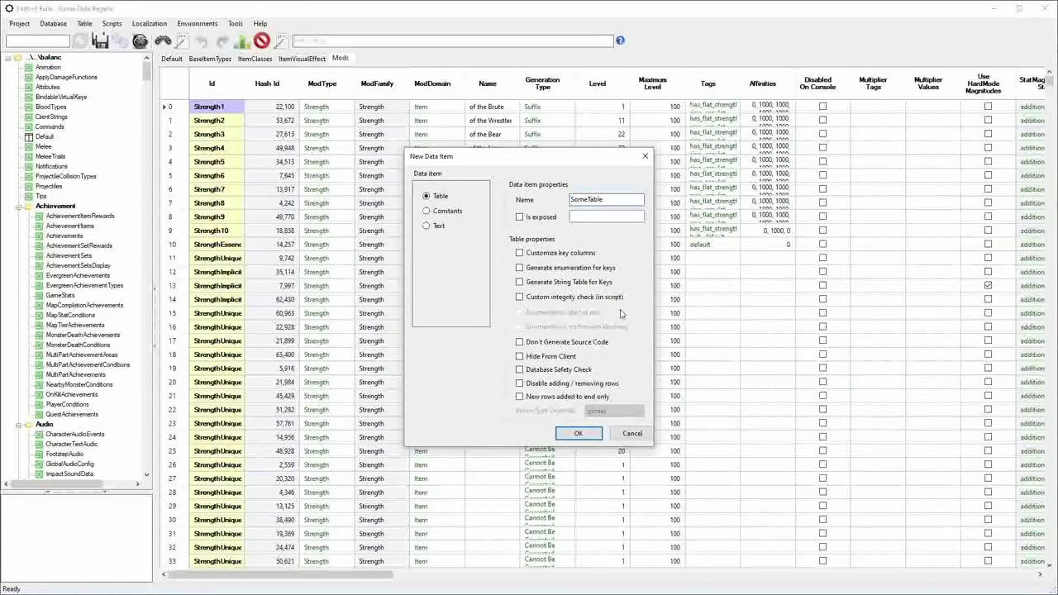
click(576, 434)
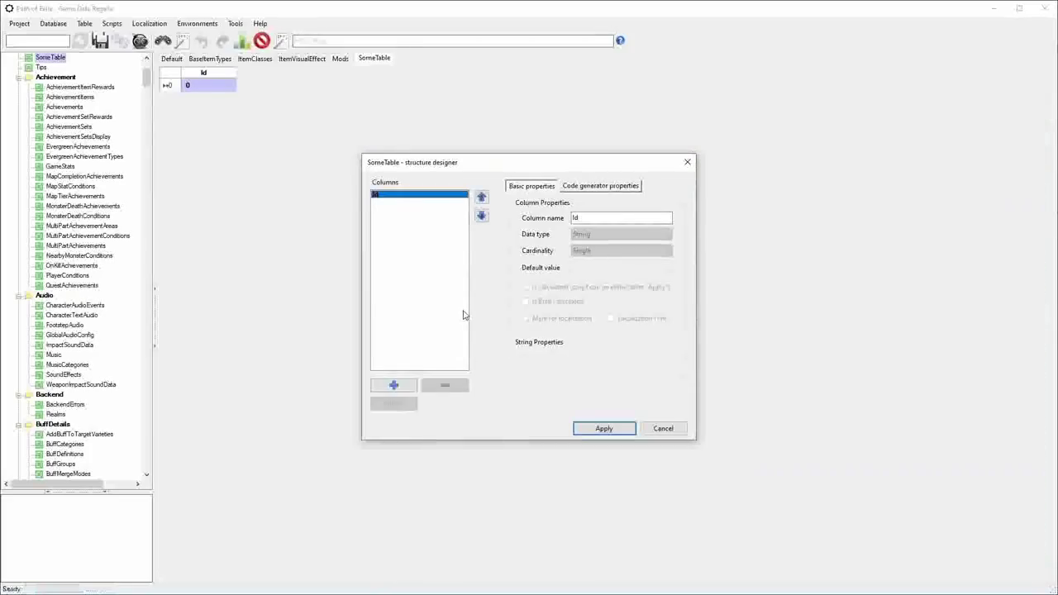
Add a single String column named SomeString to the table structure and mark it for localization.
click(394, 385)
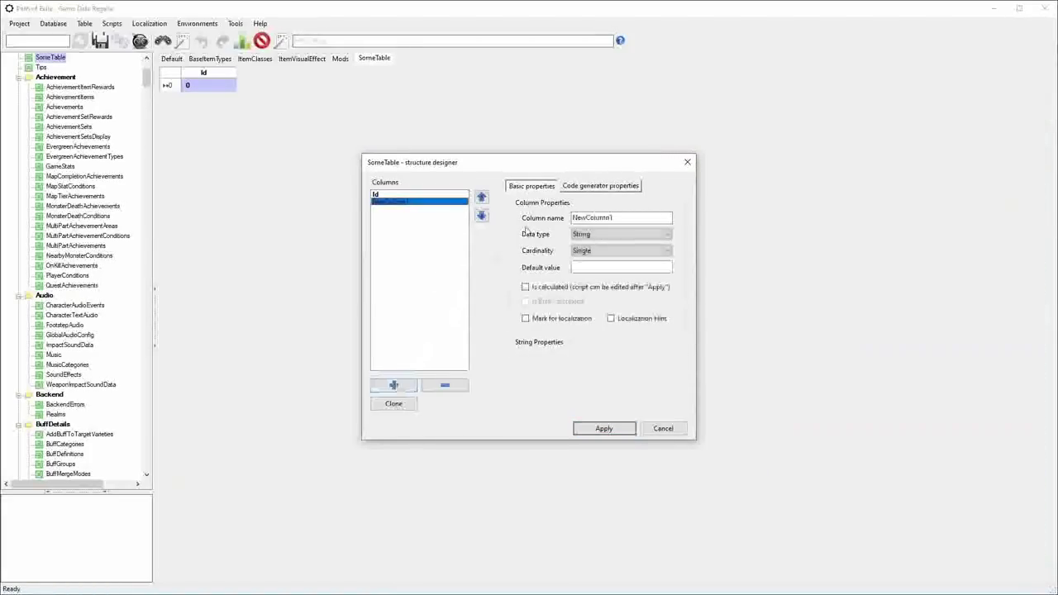
text(SomeString)
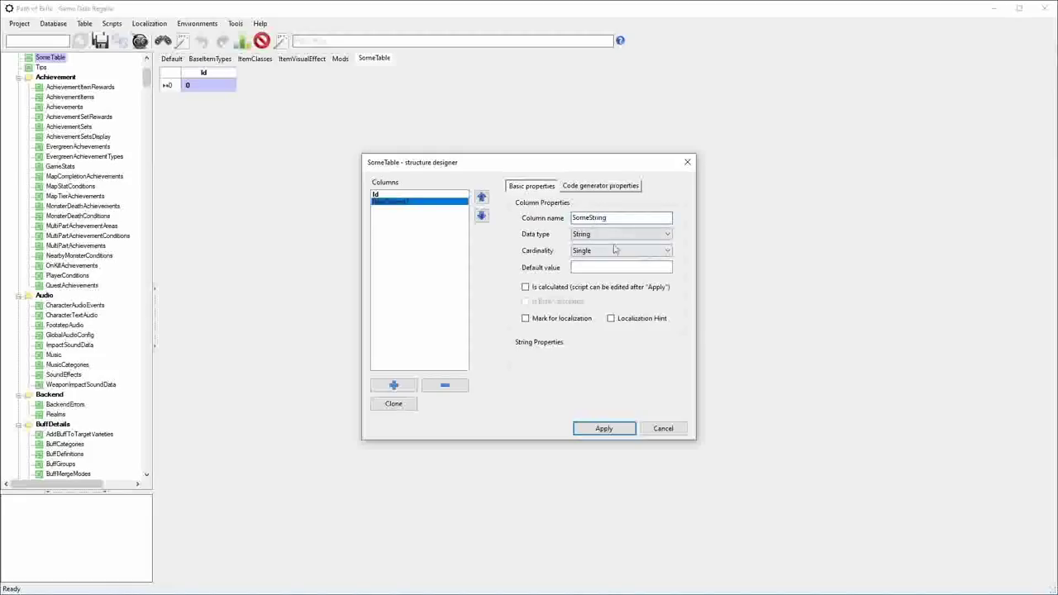
click(553, 325)
Add a column named TheValue with the Decimal data type to SomeTable.
click(393, 385)
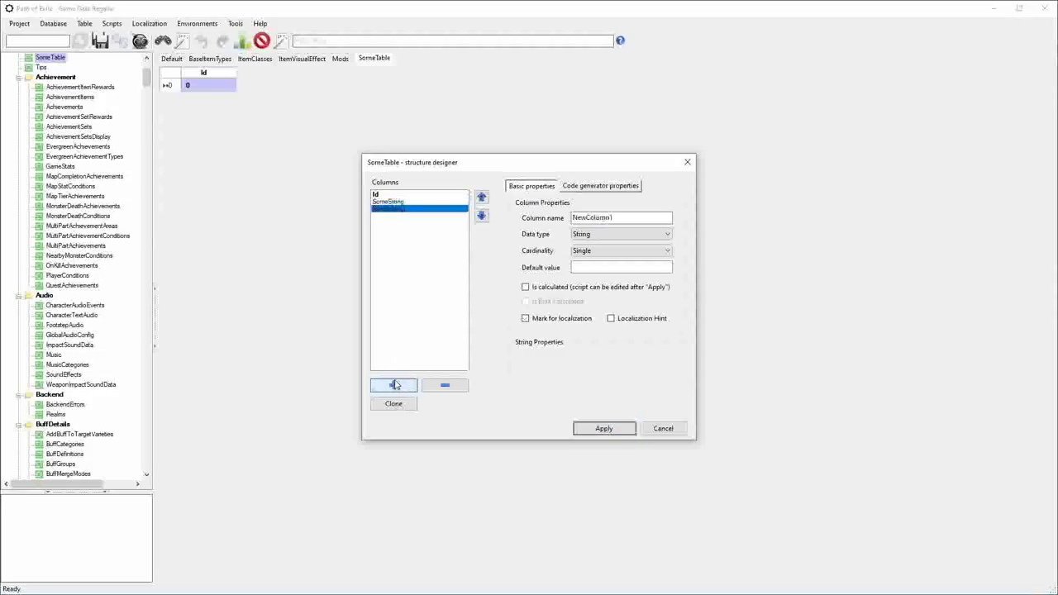
text(Th)
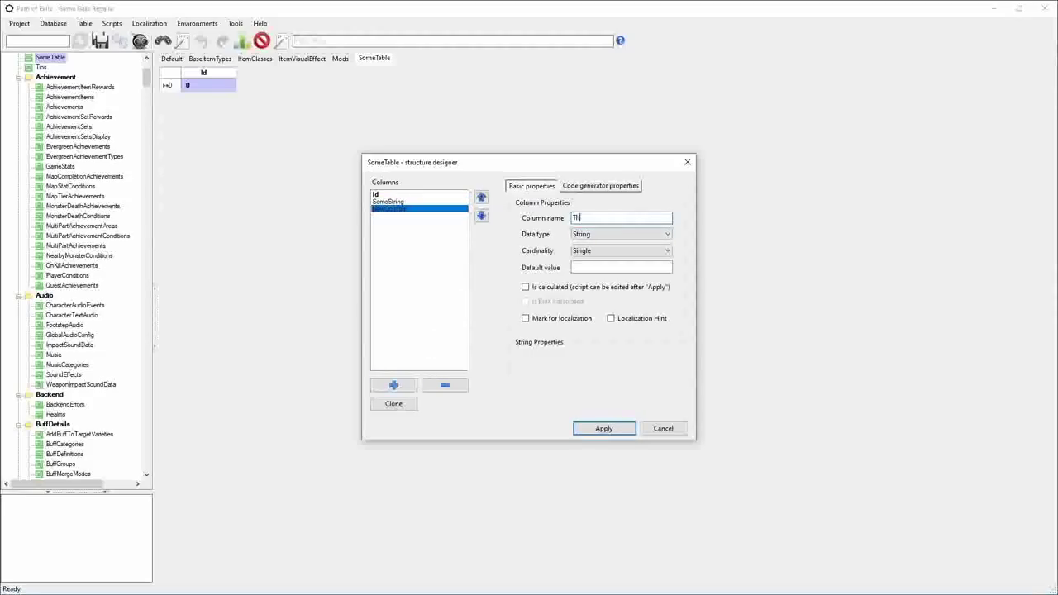
text(eValue)
click(591, 233)
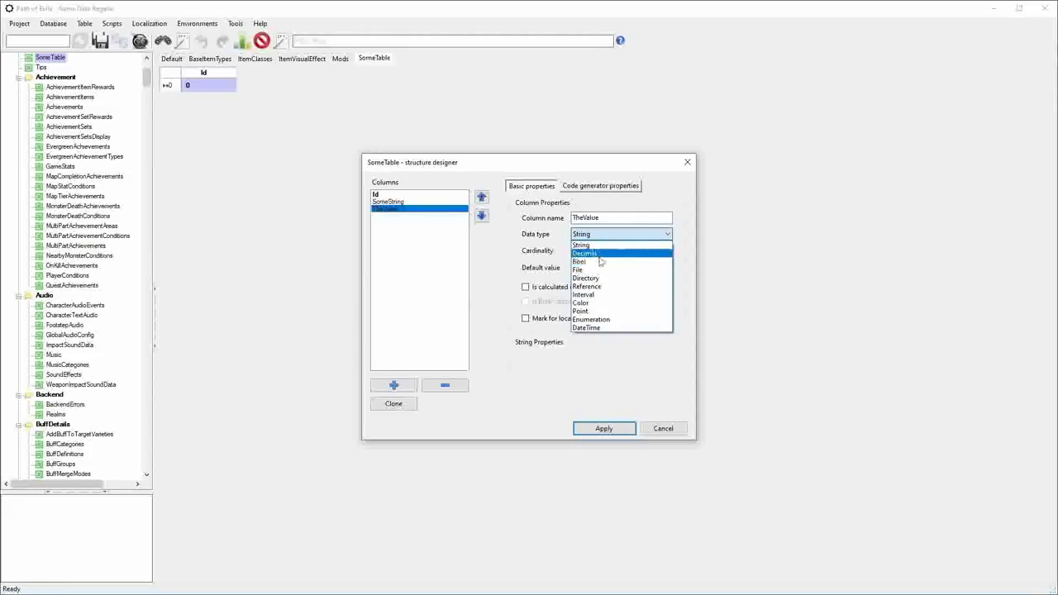
click(585, 253)
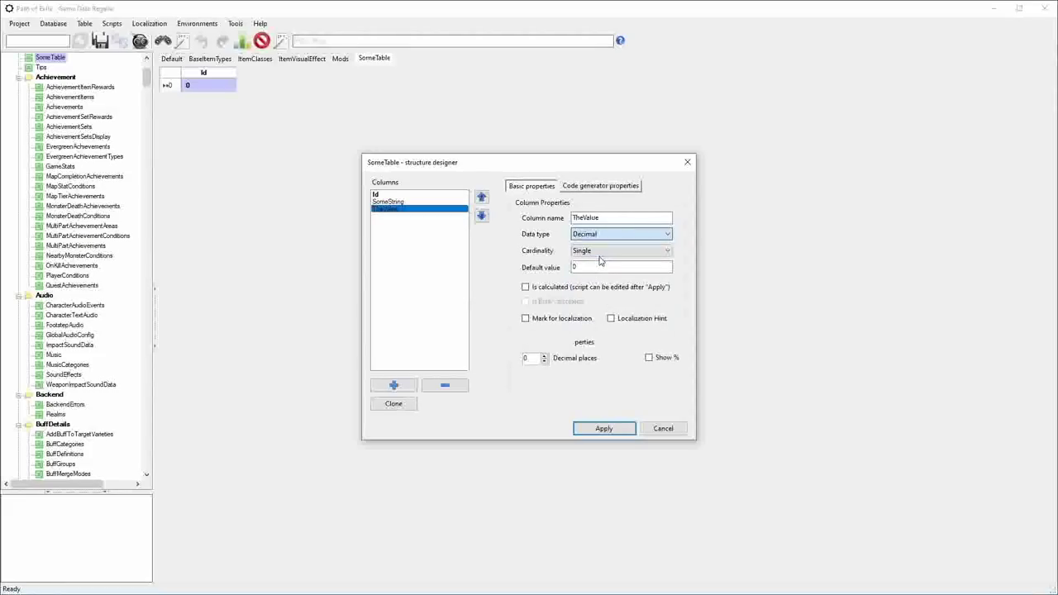
Add a column named Ref with the Reference data type pointing to Mods, and make the reference mandatory.
click(393, 385)
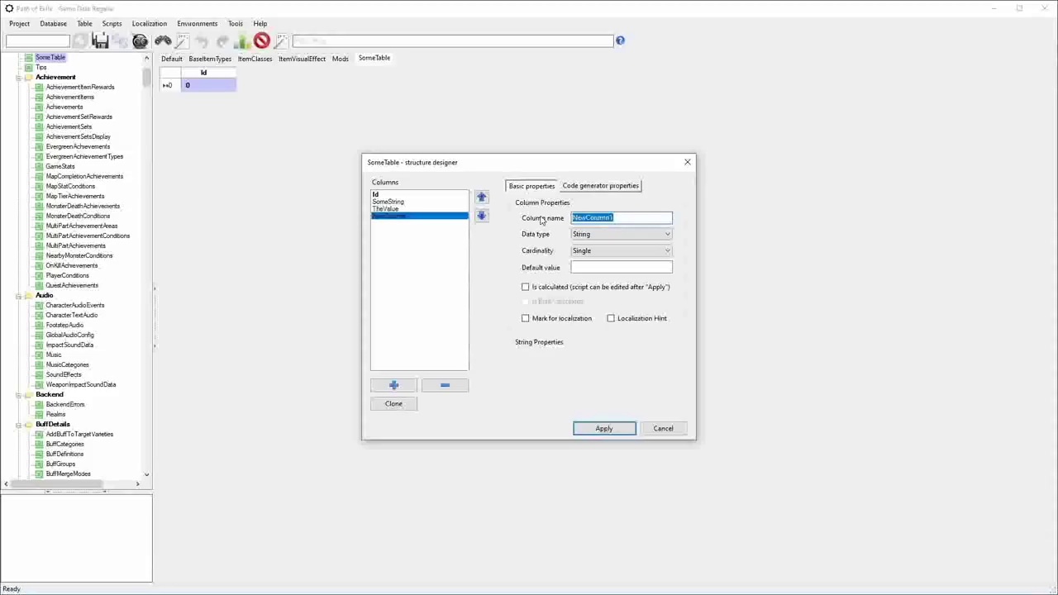
text(Ref)
click(619, 234)
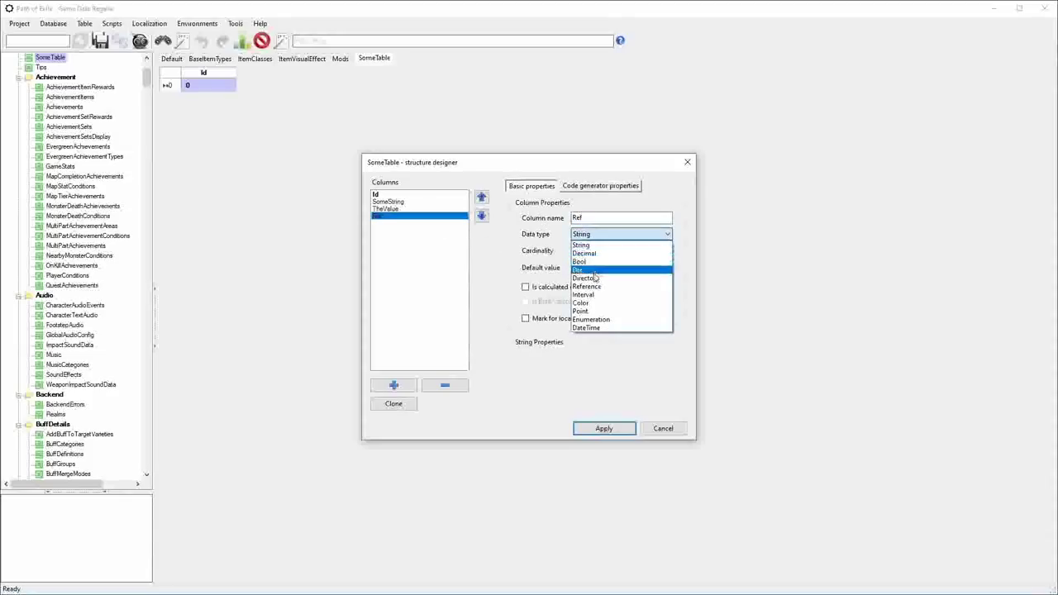
click(600, 285)
click(604, 357)
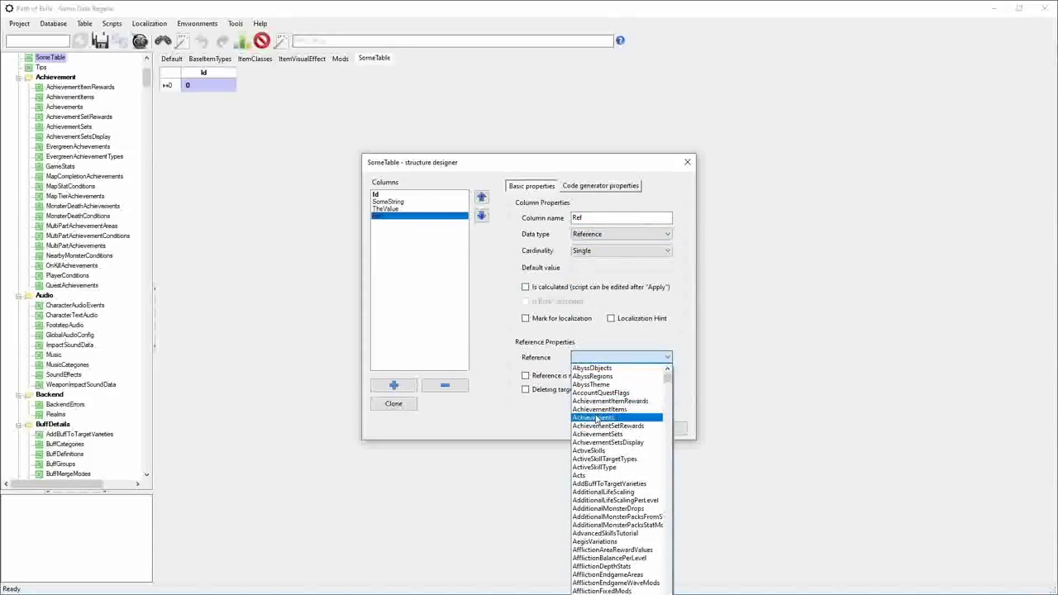
text(mod)
click(595, 420)
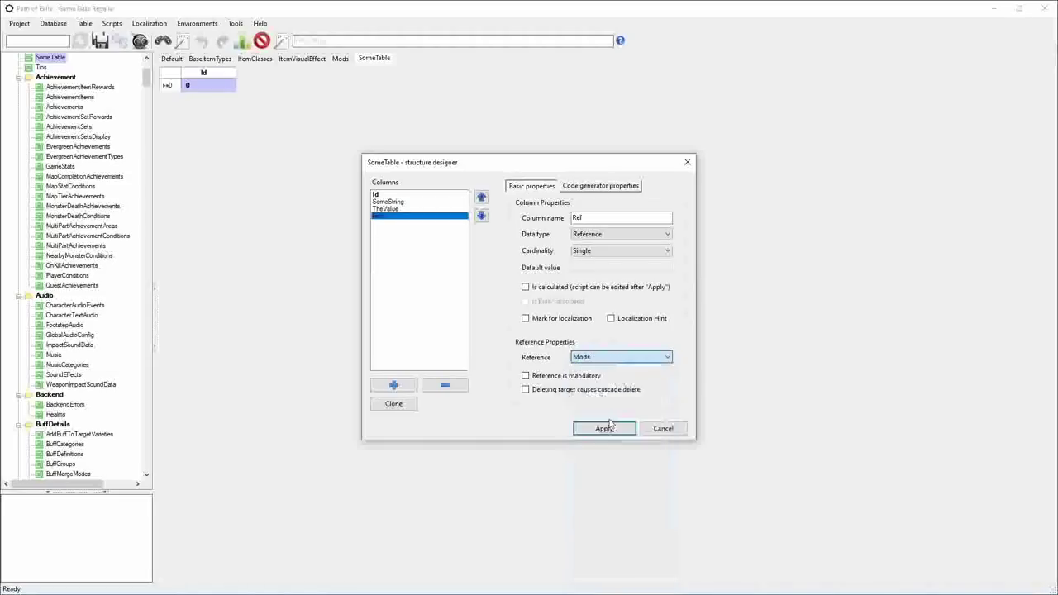
click(566, 377)
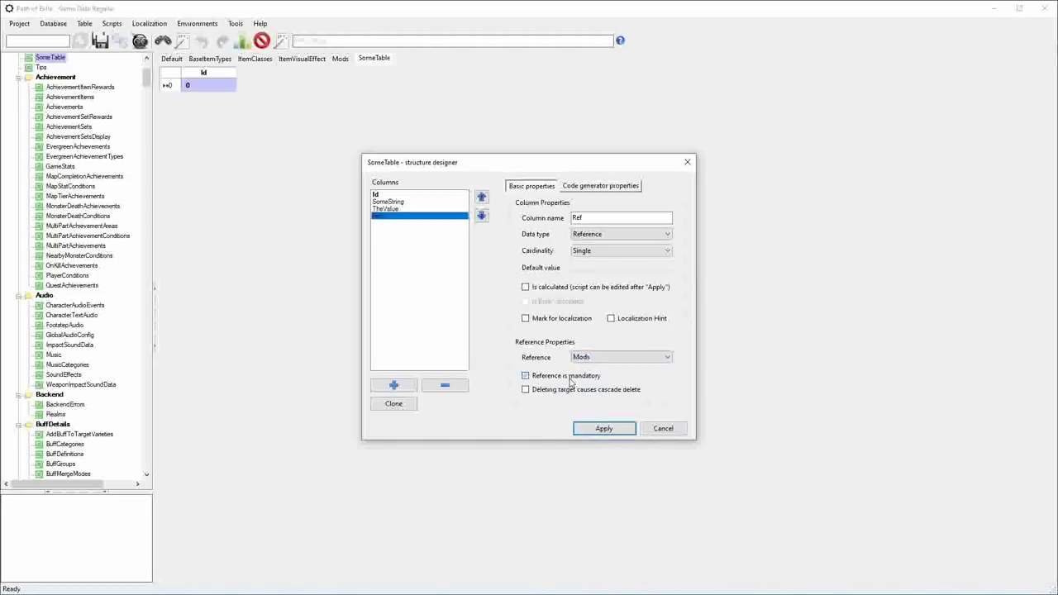
Mark the Ref column as exposed for the code generator, check the other columns' settings, and apply the table structure.
click(588, 187)
click(527, 217)
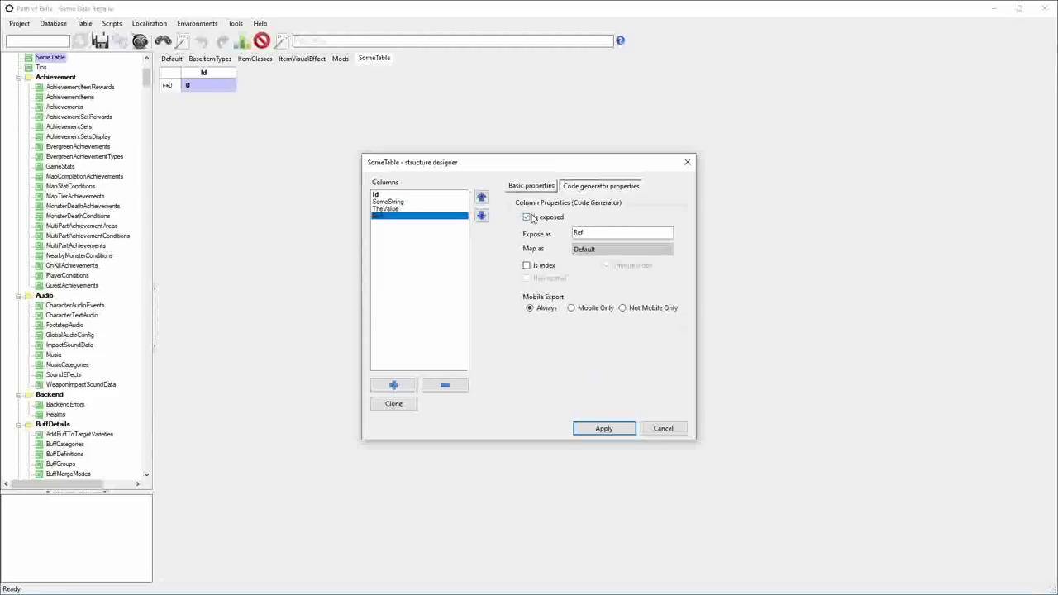
click(419, 209)
click(415, 195)
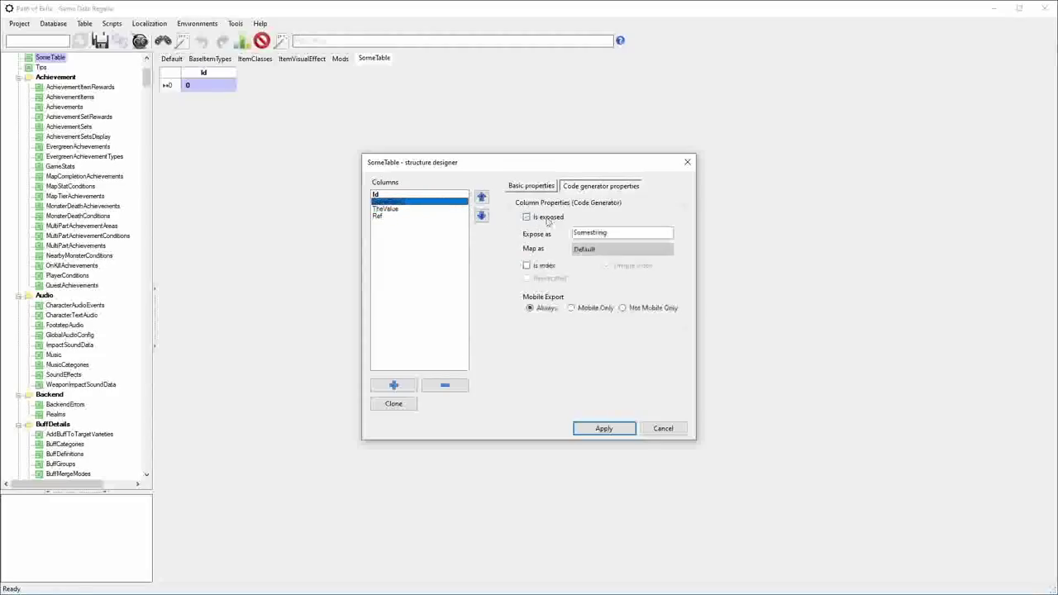
click(531, 186)
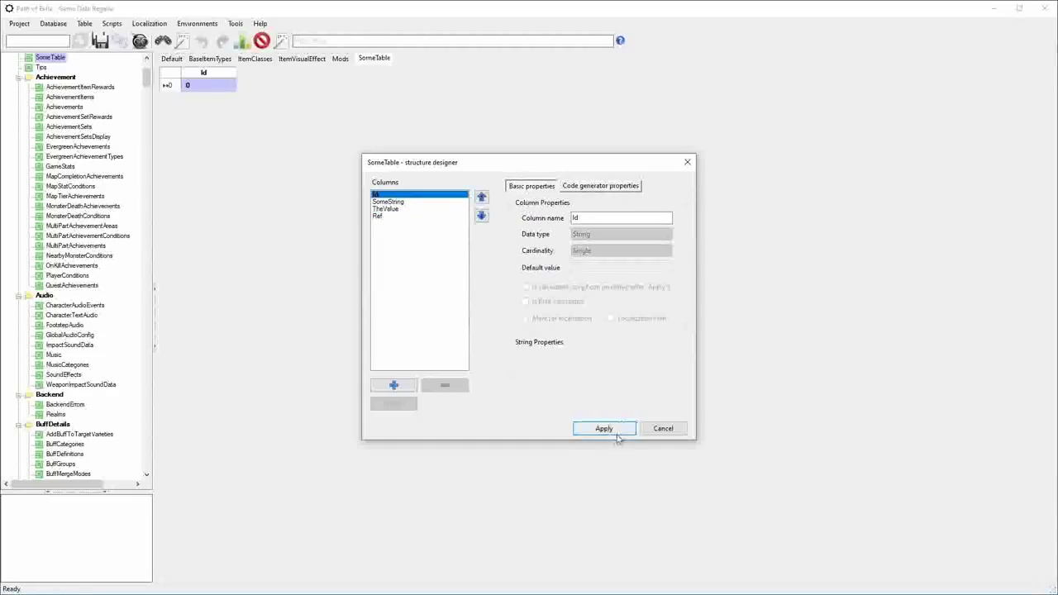
click(610, 429)
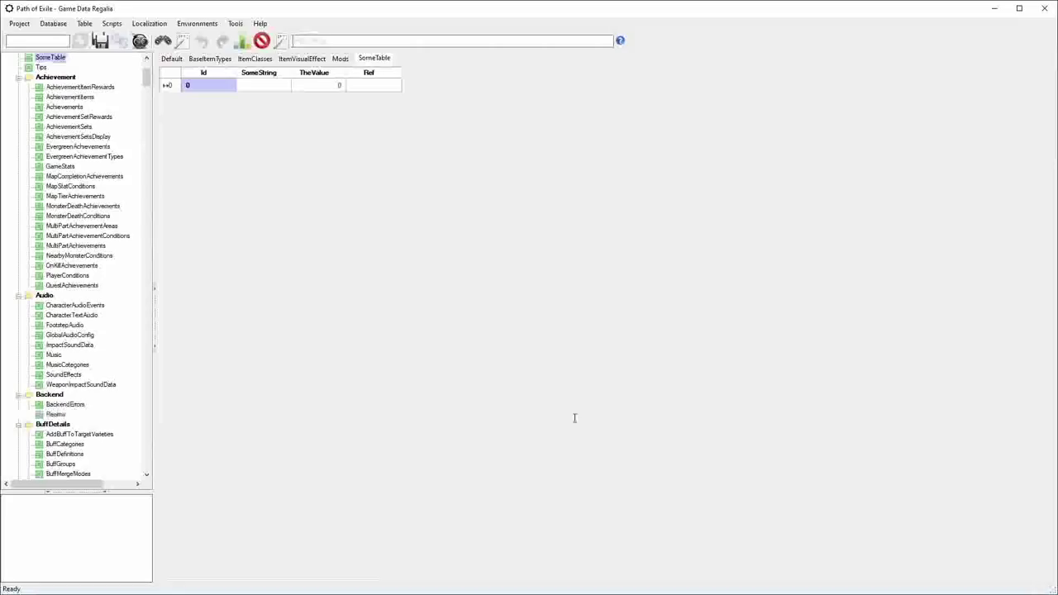
Add a row to SomeTable with the Id AThing.
click(218, 88)
text(AThing)
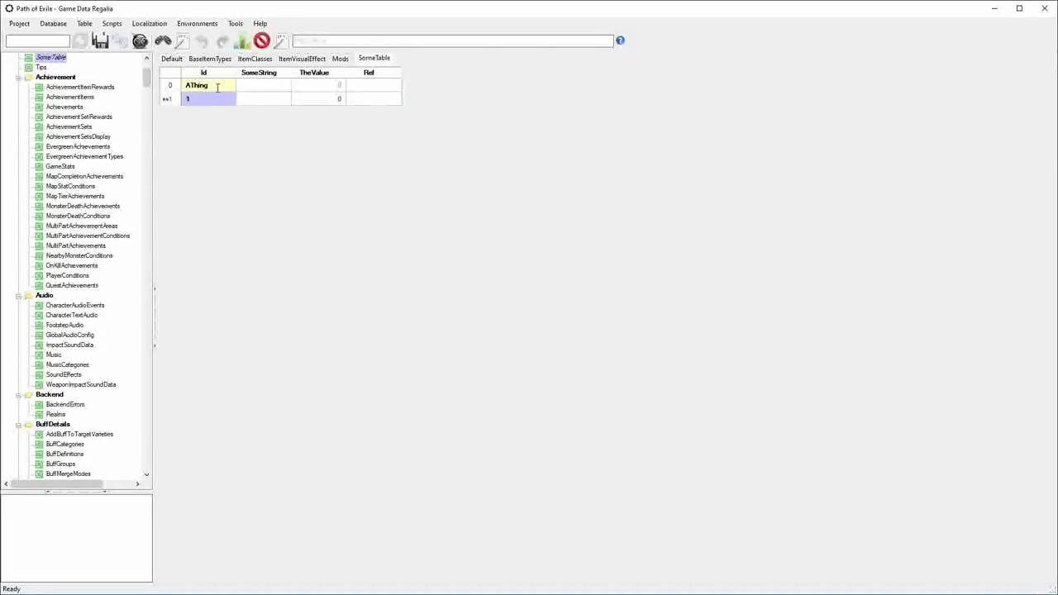
key(Tab)
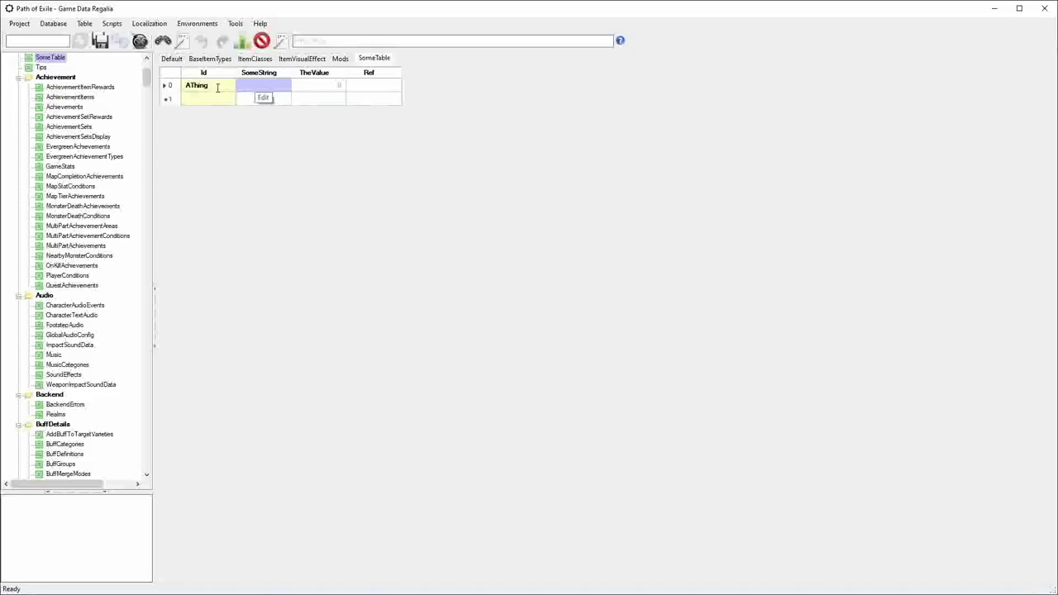
Enter "Here is some localisable text" as the SomeString value of the AThing row.
text(lorem)
key(BackSpace)
key(BackSpace)
key(BackSpace)
text(calis)
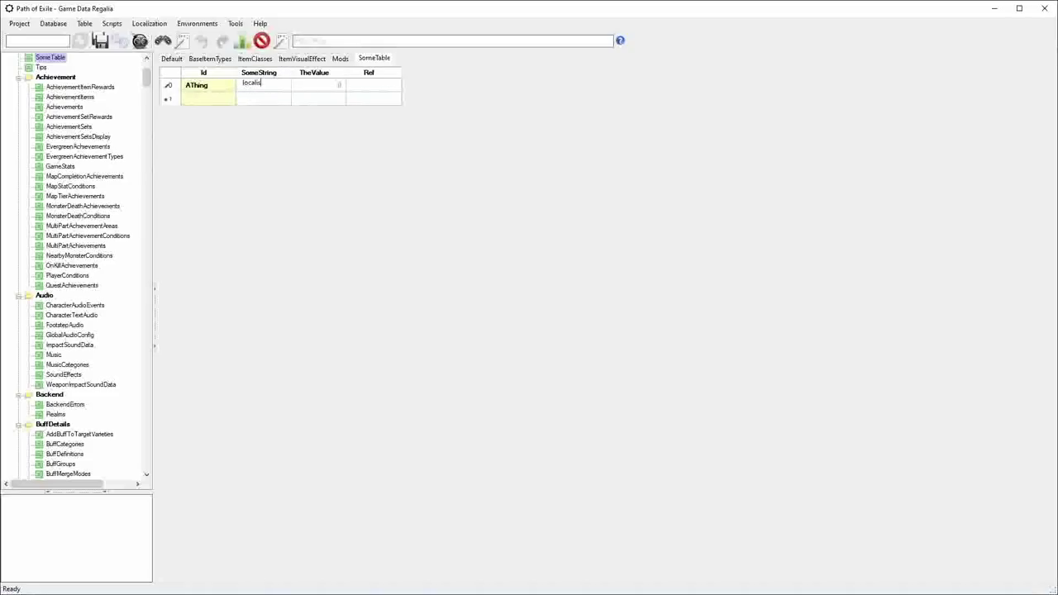
text(able text)
key(Return)
Set TheValue to 5 for the AThing row.
key(Up)
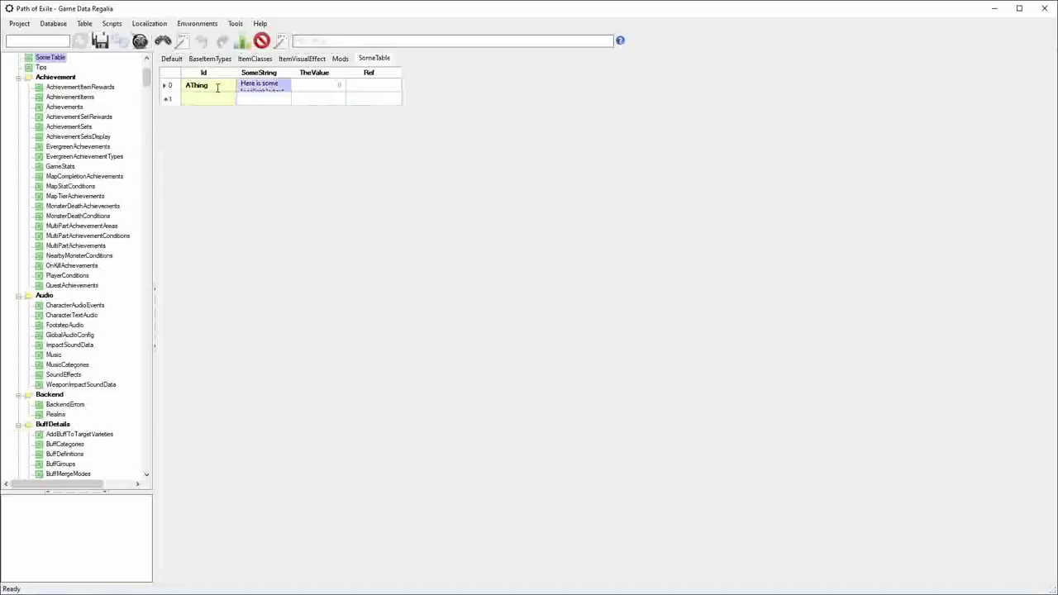
key(Right)
text(5)
key(Return)
Set the Ref of the AThing row to the Strength1 mod and commit the entry.
key(Up)
key(Right)
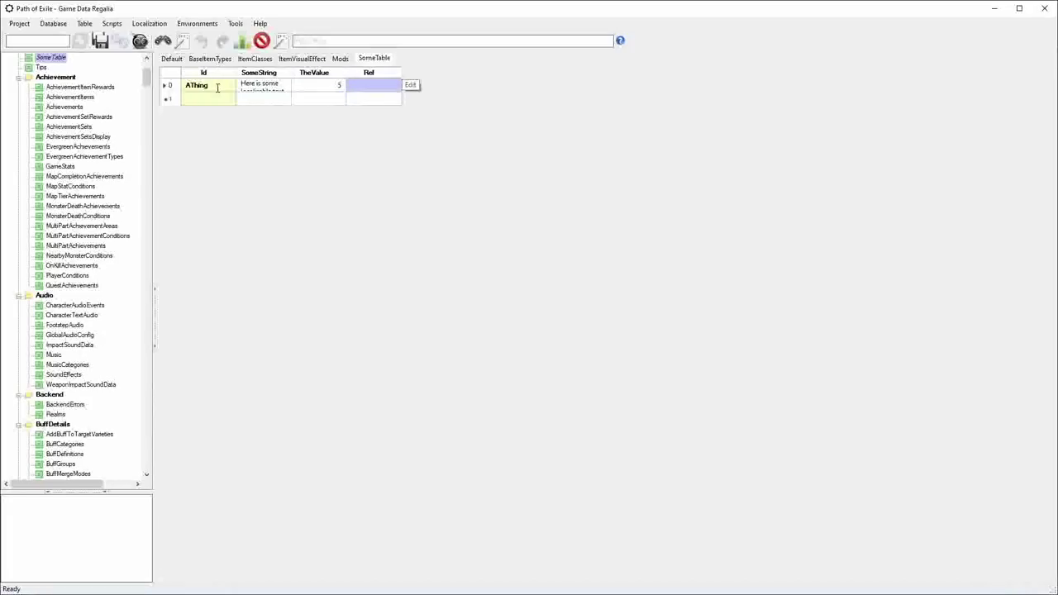
text(Stee)
key(BackSpace)
text(ng)
key(BackSpace)
key(BackSpace)
key(BackSpace)
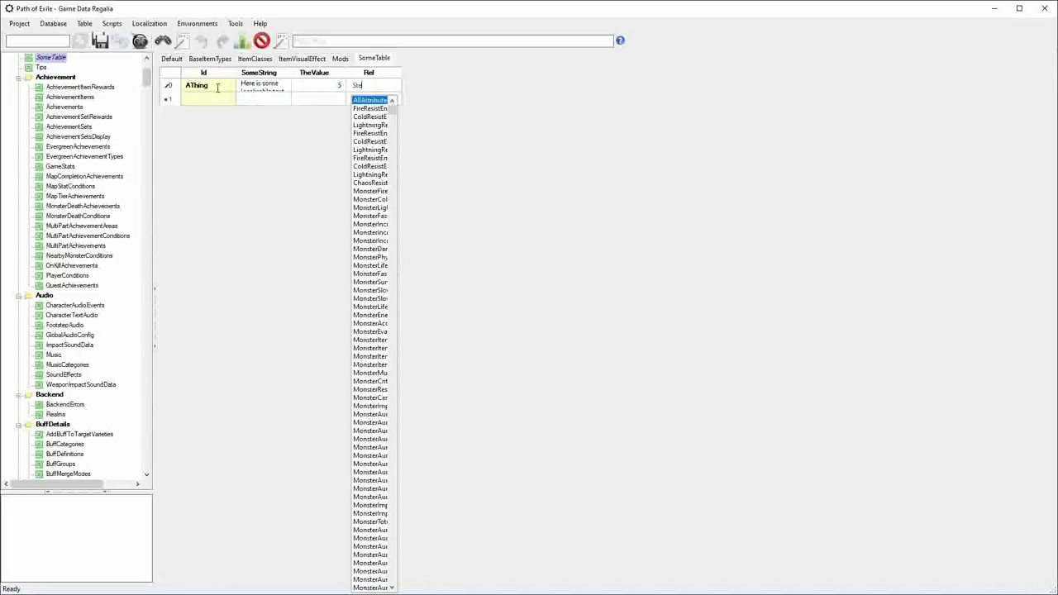
text(rength1)
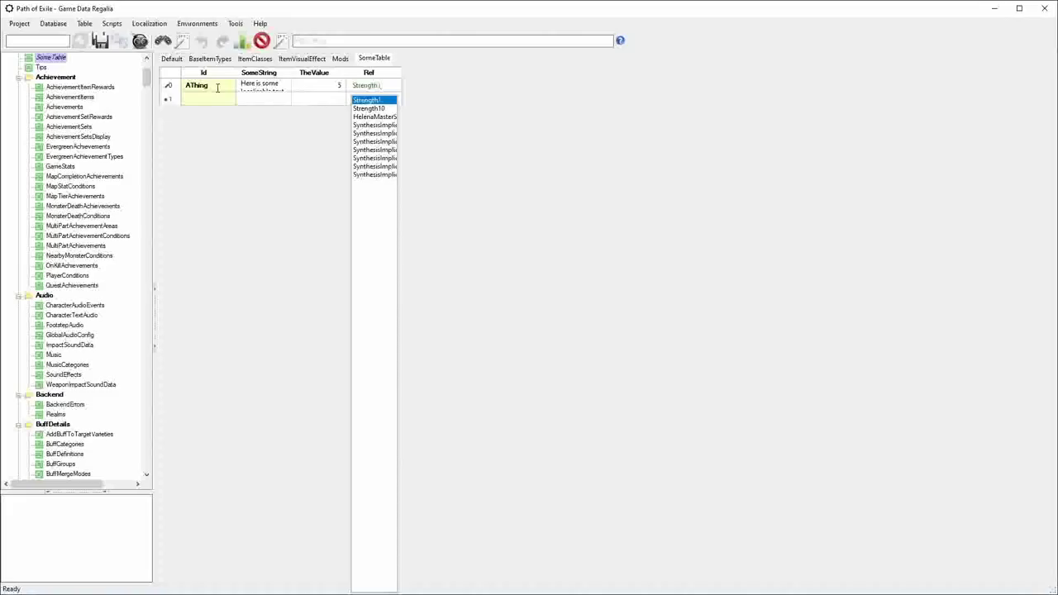
key(Return)
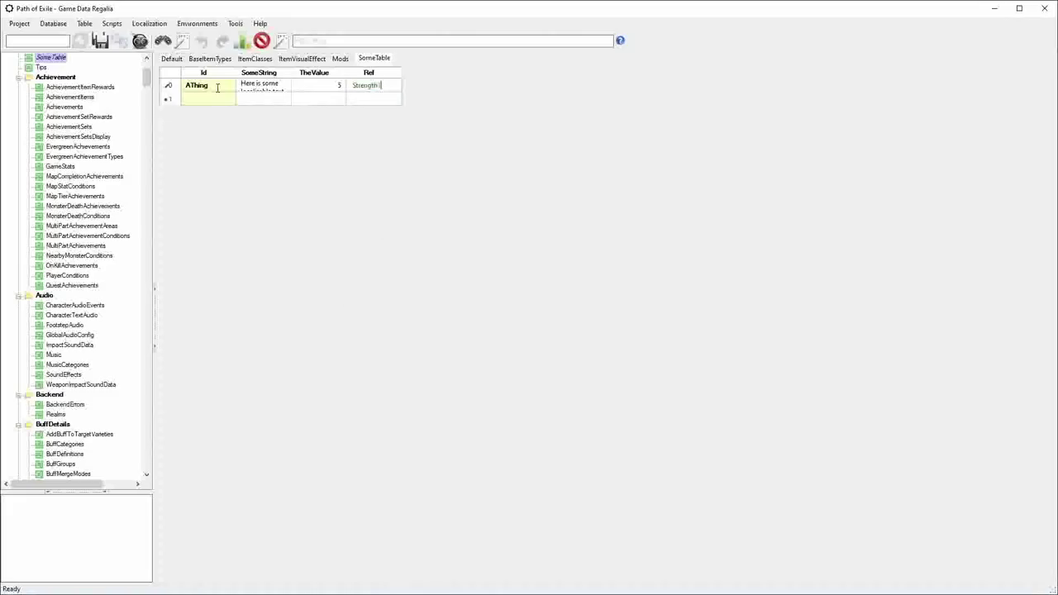
click(315, 85)
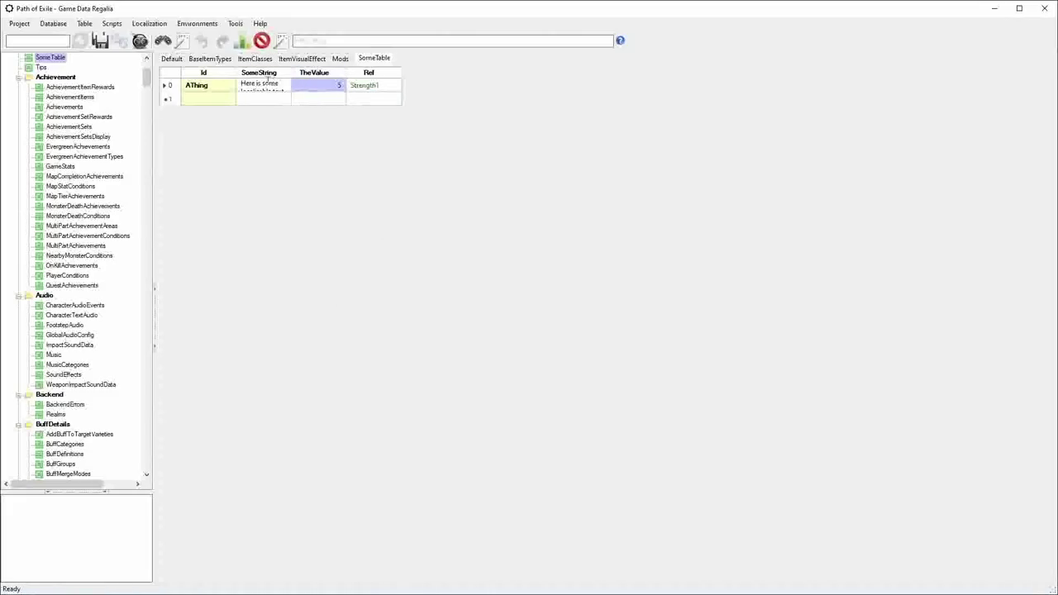
click(263, 85)
Run the custom script GenerateGGGAccessCode to generate the access code for the tables.
click(148, 24)
mouse_move(122, 25)
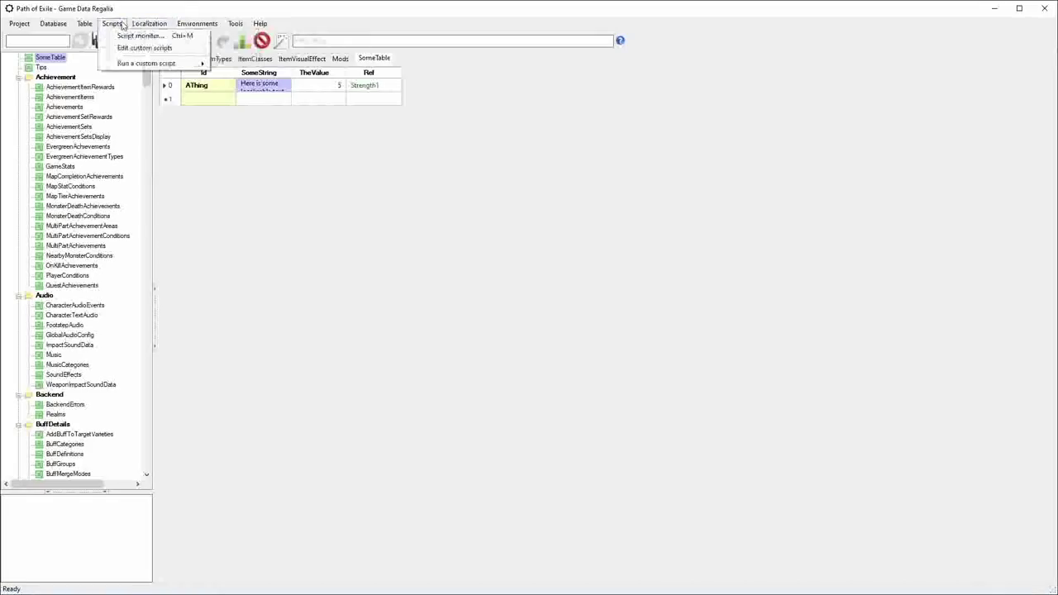
mouse_move(200, 63)
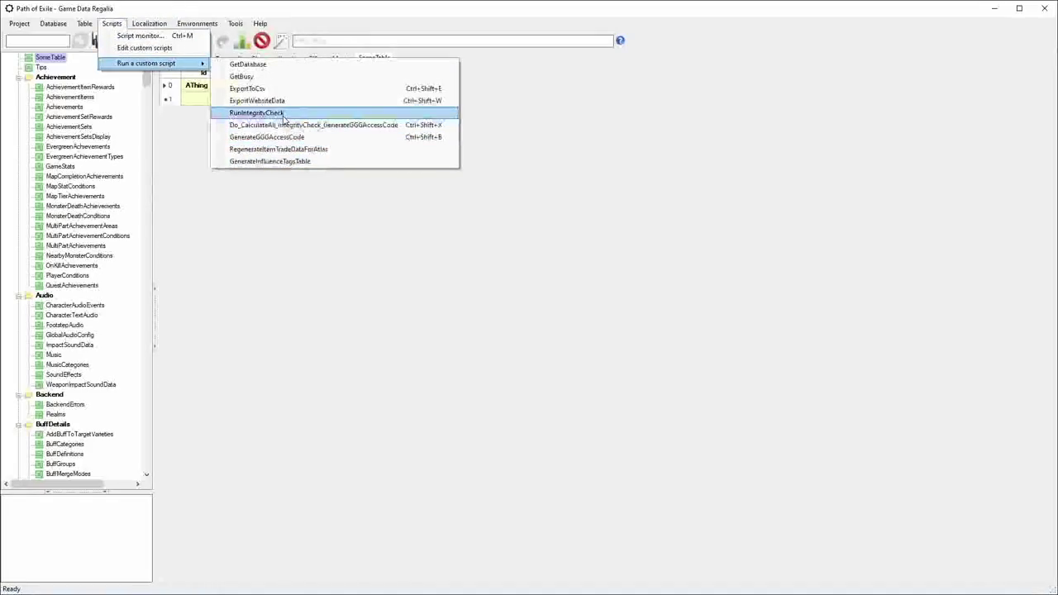
click(291, 136)
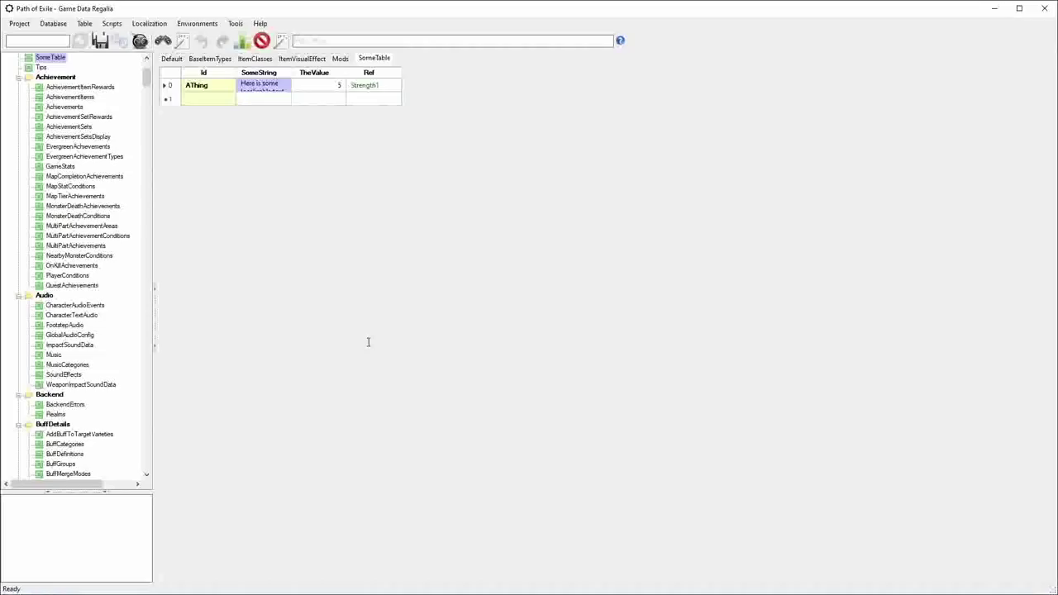
Switch to Visual Studio and examine the generated SomeTable_Row class, its getters and private members in CESomeTable.h.
key(alt+Tab)
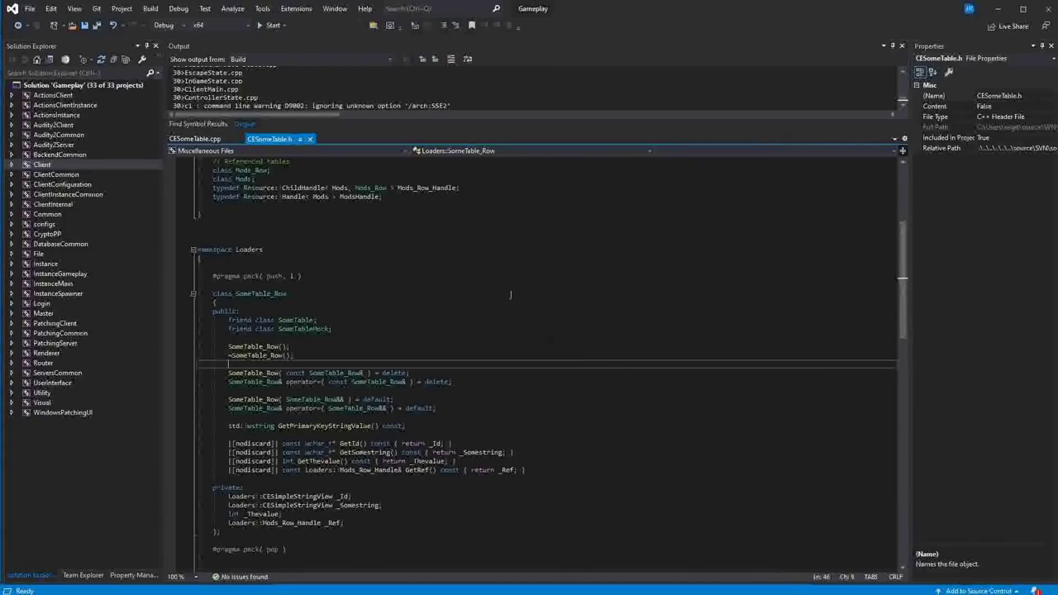
click(466, 453)
click(479, 494)
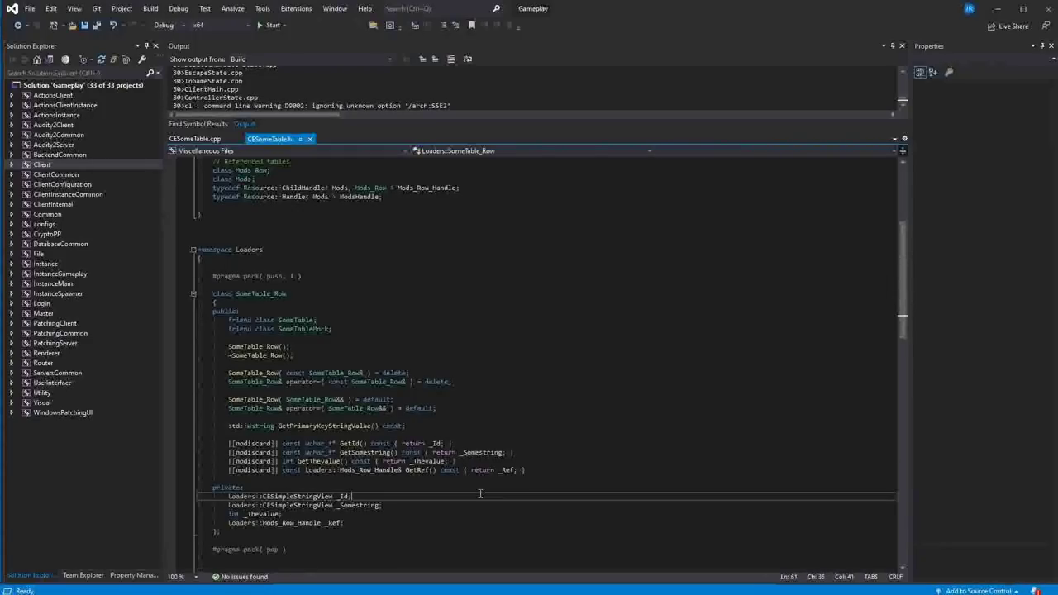
scroll(449, 443, down, 1)
scroll(371, 371, up, 3)
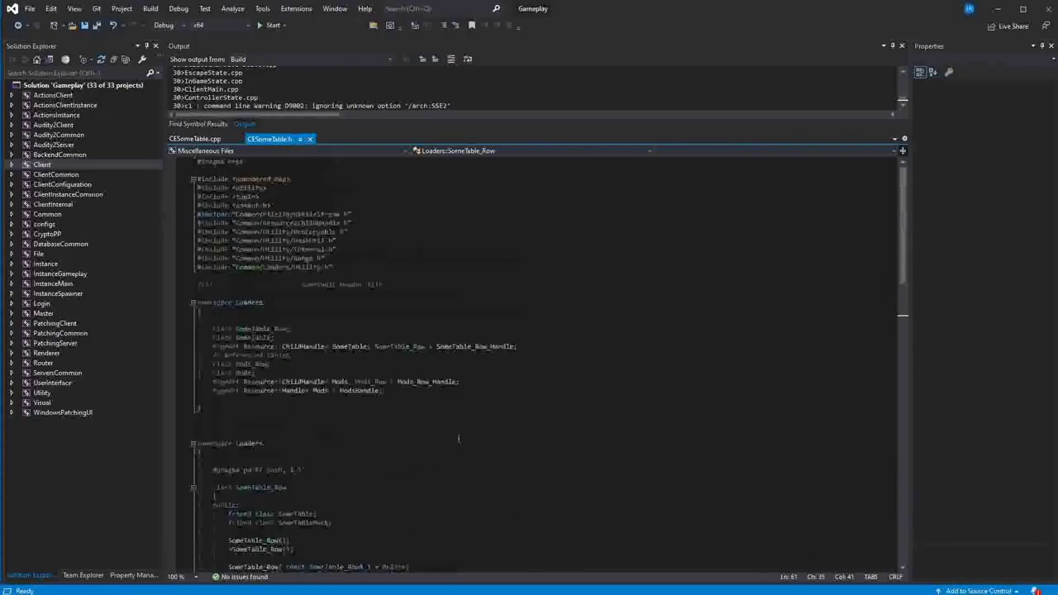
scroll(336, 303, down, 4)
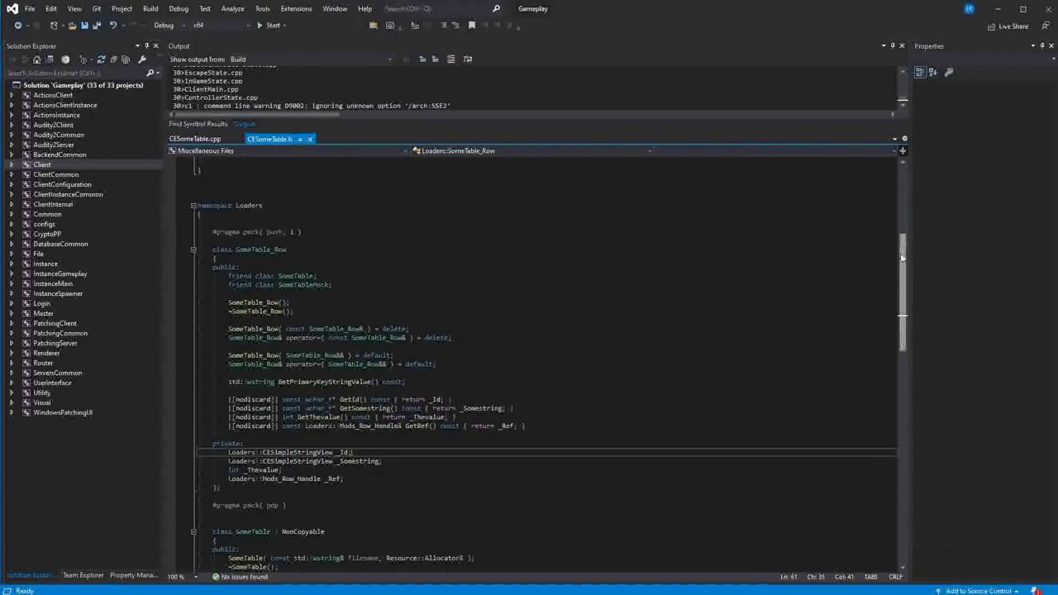
scroll(902, 279, down, 2)
mouse_move(903, 280)
mouse_down()
mouse_move(906, 351)
mouse_move(907, 261)
mouse_up()
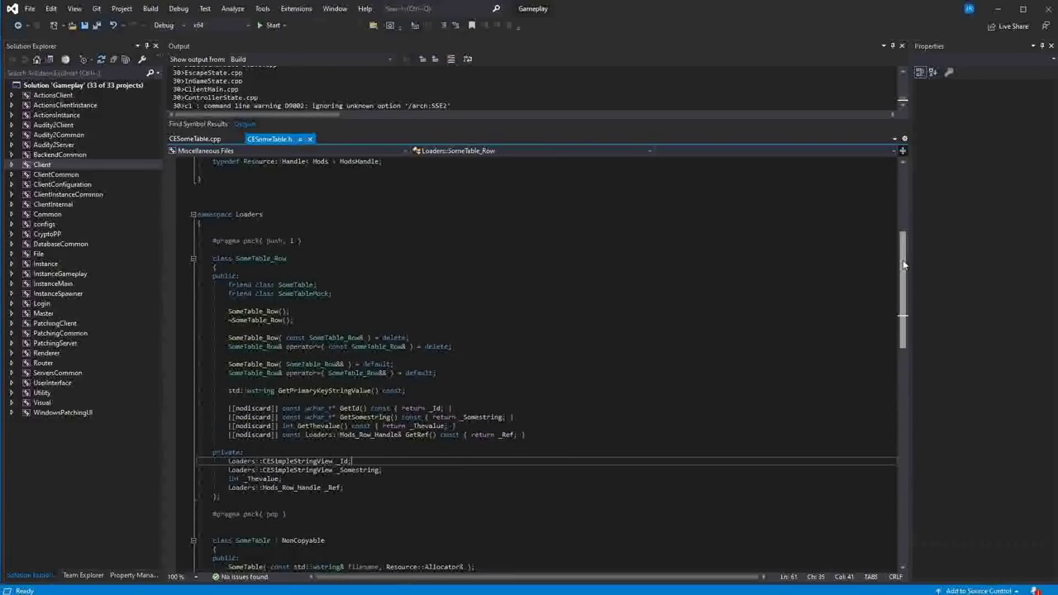
drag(903, 265, 902, 270)
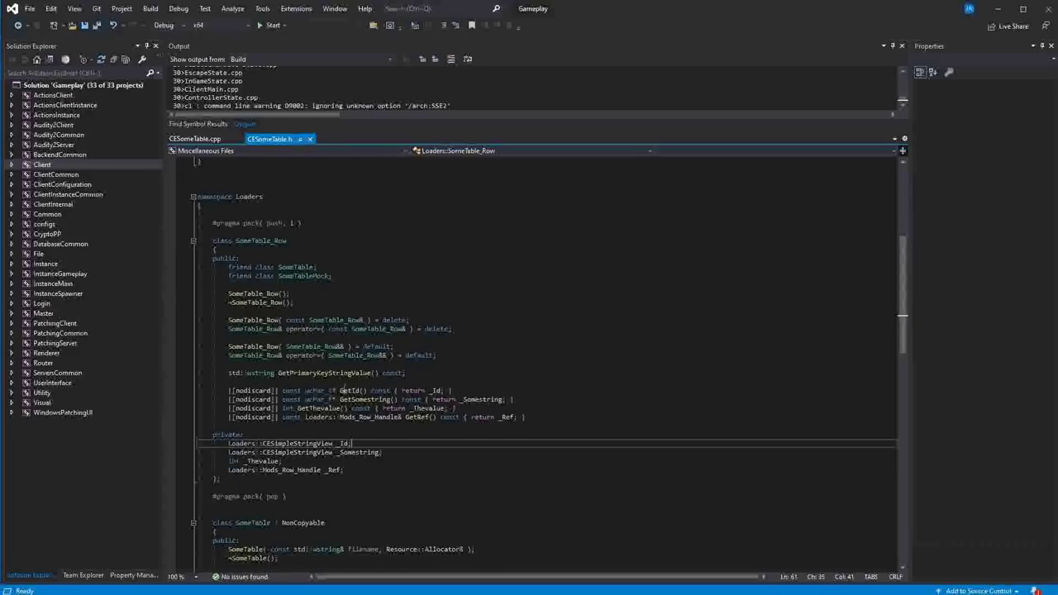